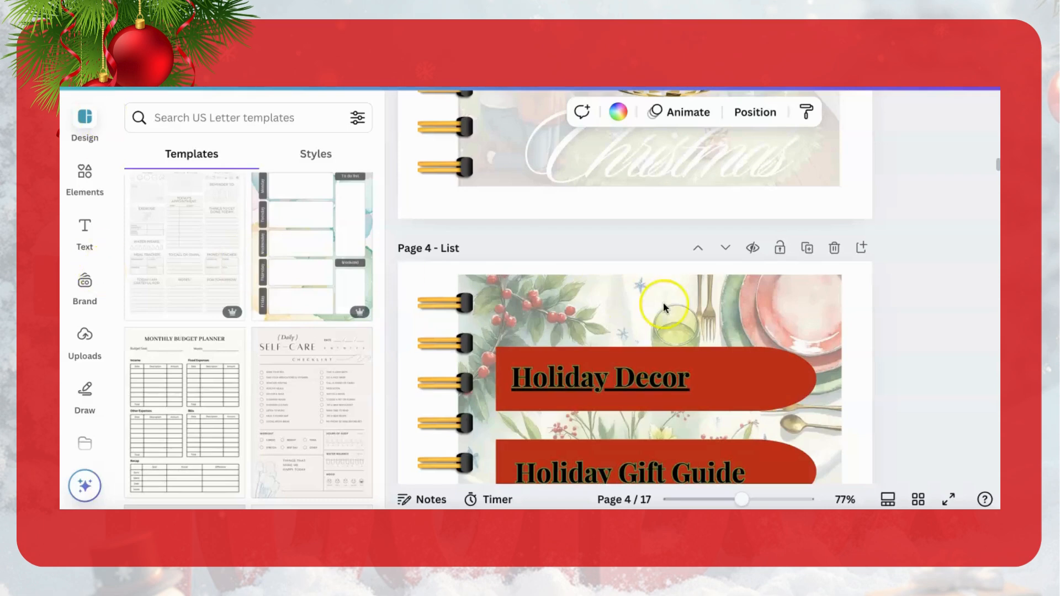
Step: Show the planner's pages as a grid and duplicate the blank spiral-bound pages 13 and 14
click(917, 500)
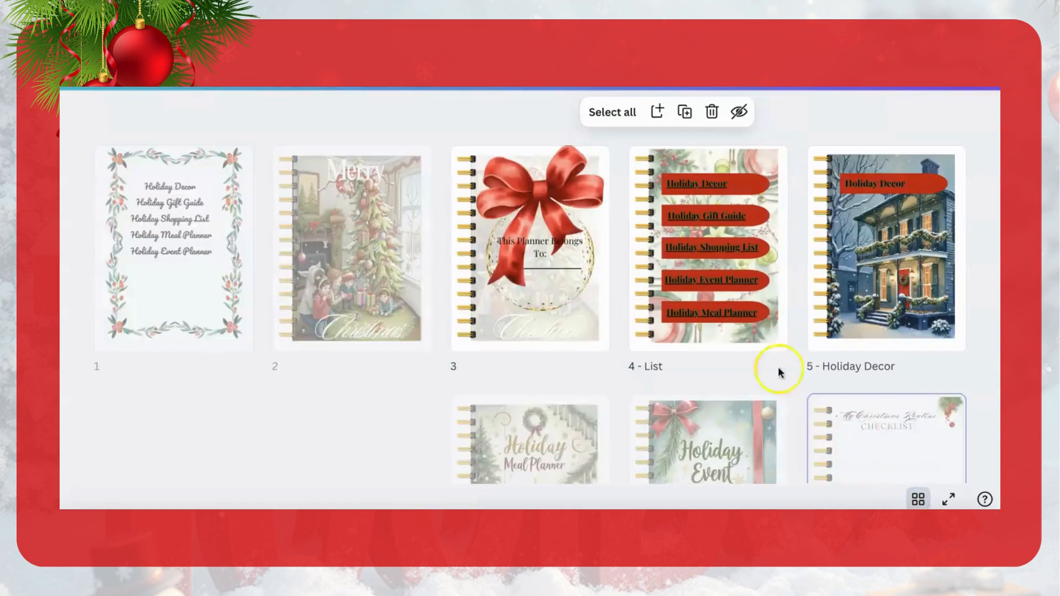
scroll(542, 334, down, 8)
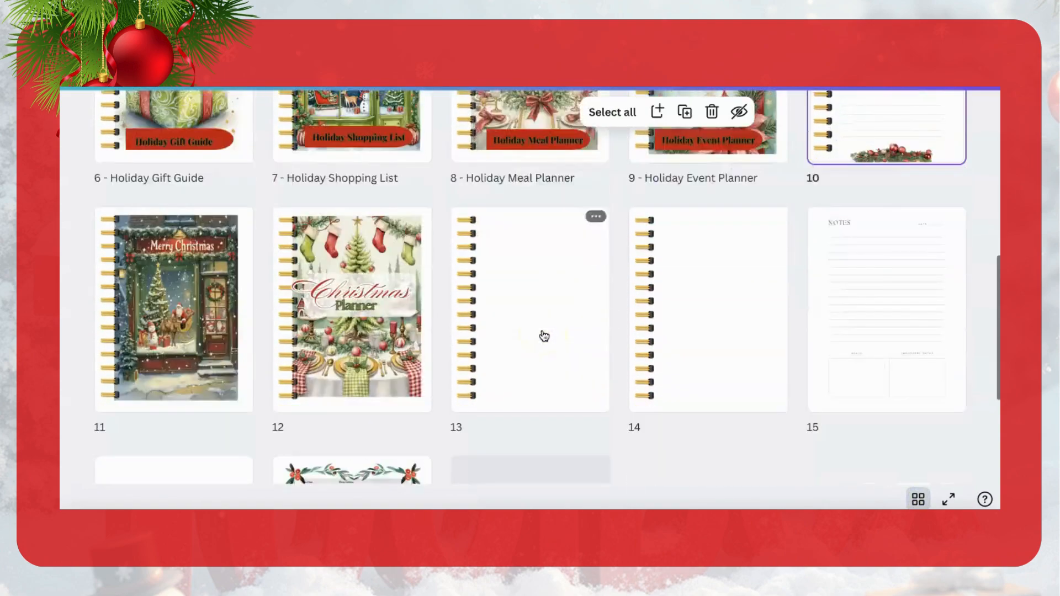
click(567, 258)
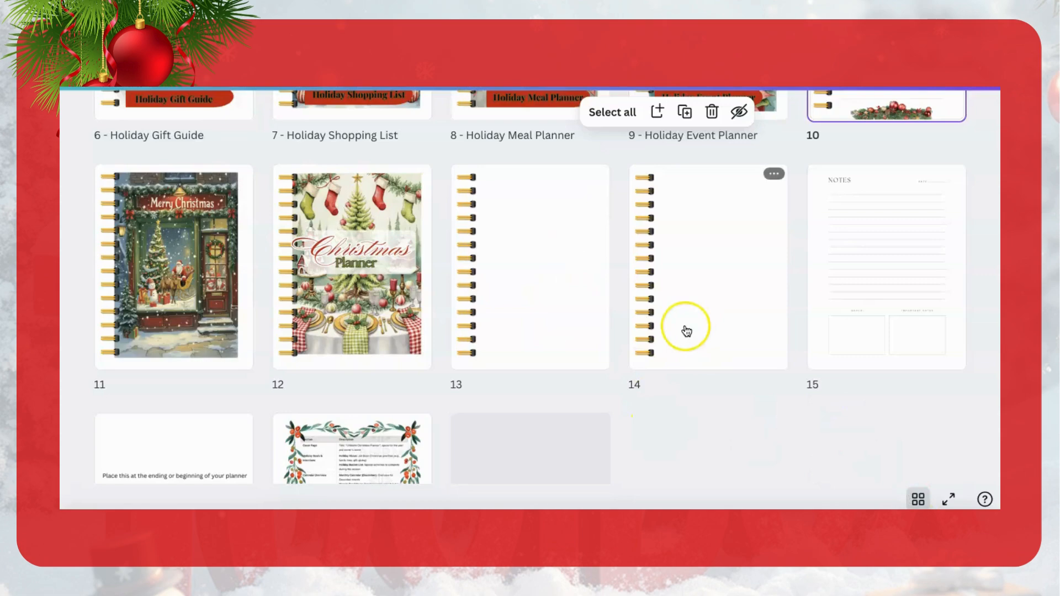
scroll(684, 331, up, 5)
scroll(686, 330, down, 4)
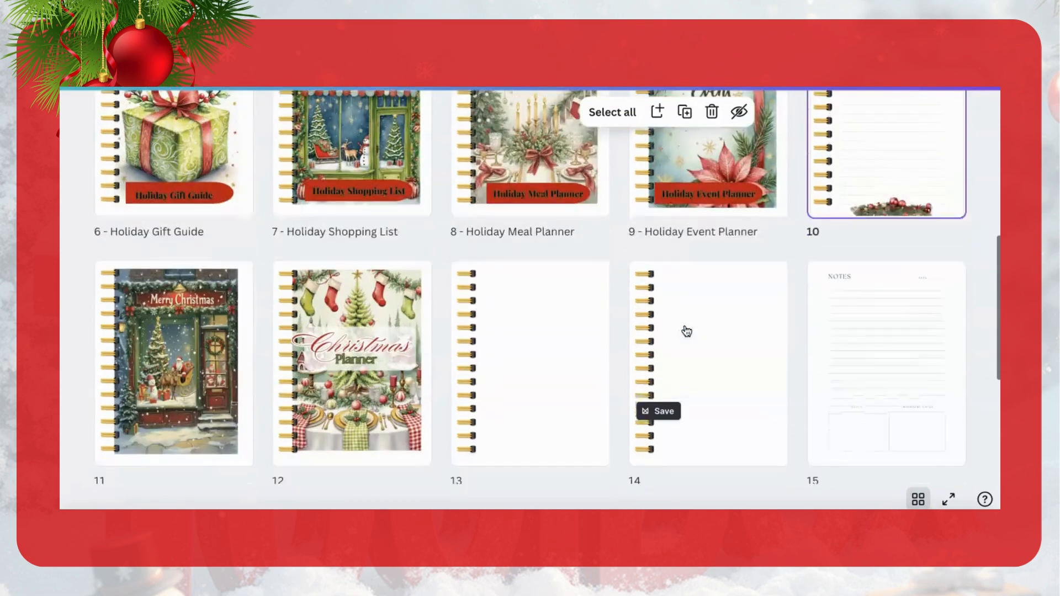
click(734, 394)
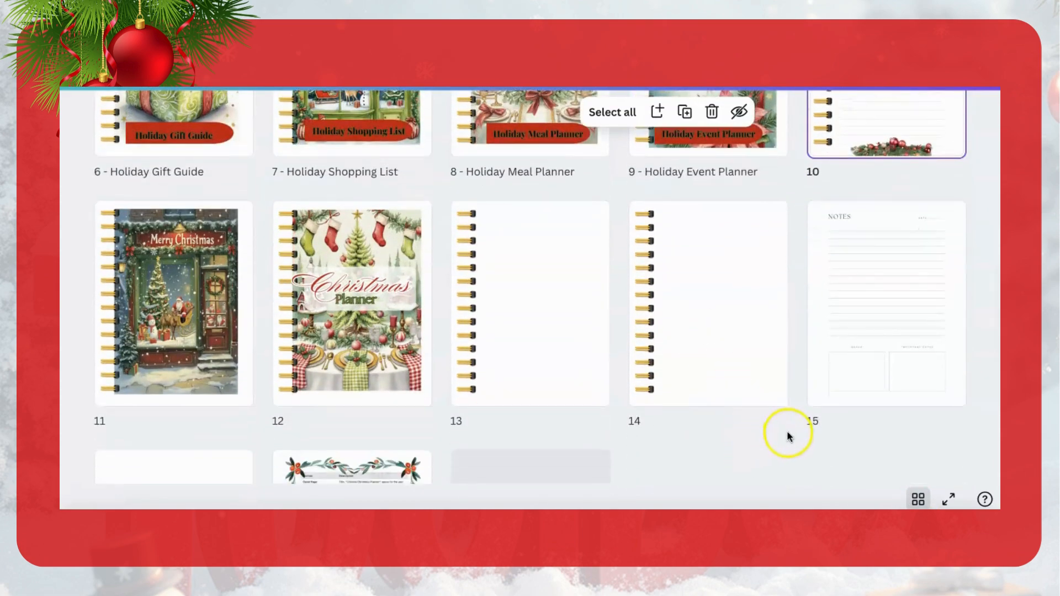
drag(790, 425, 546, 345)
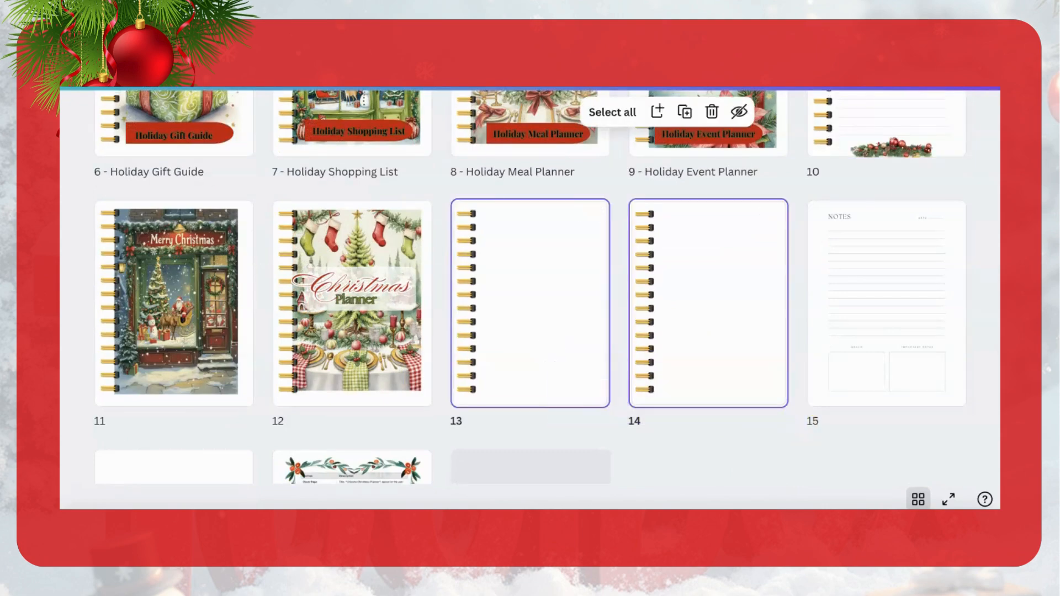
click(684, 111)
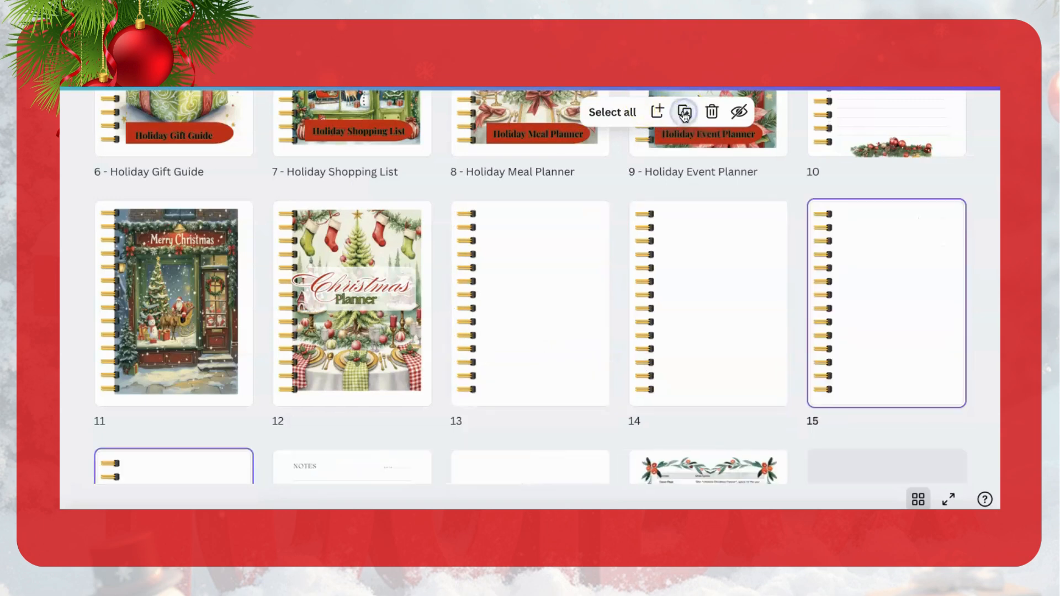
Step: Select the blank spiral-bound pages 13 to 15 together and duplicate them
drag(959, 418, 554, 338)
click(685, 112)
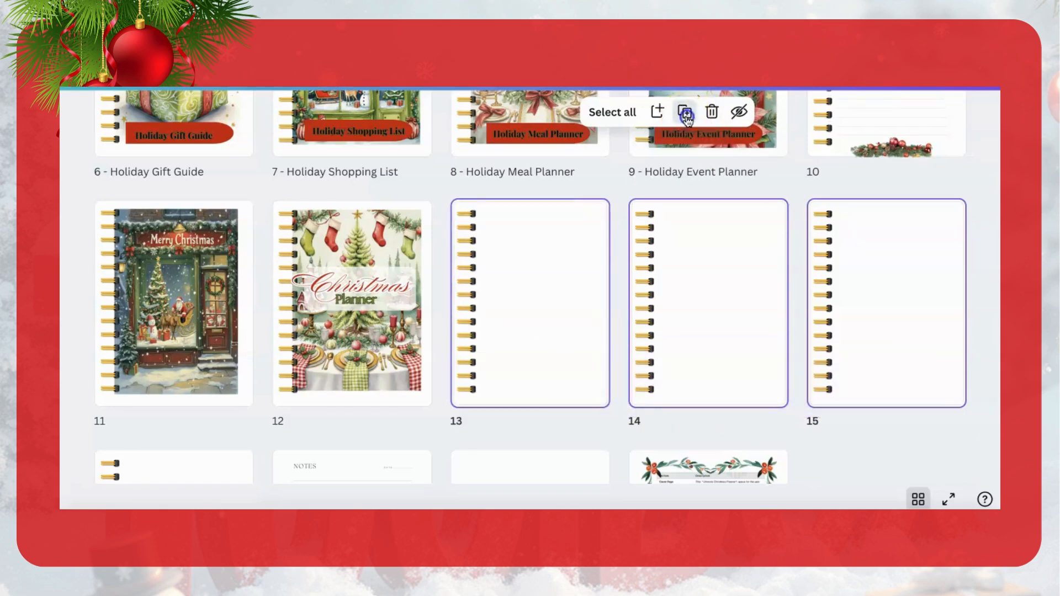
scroll(614, 248, down, 3)
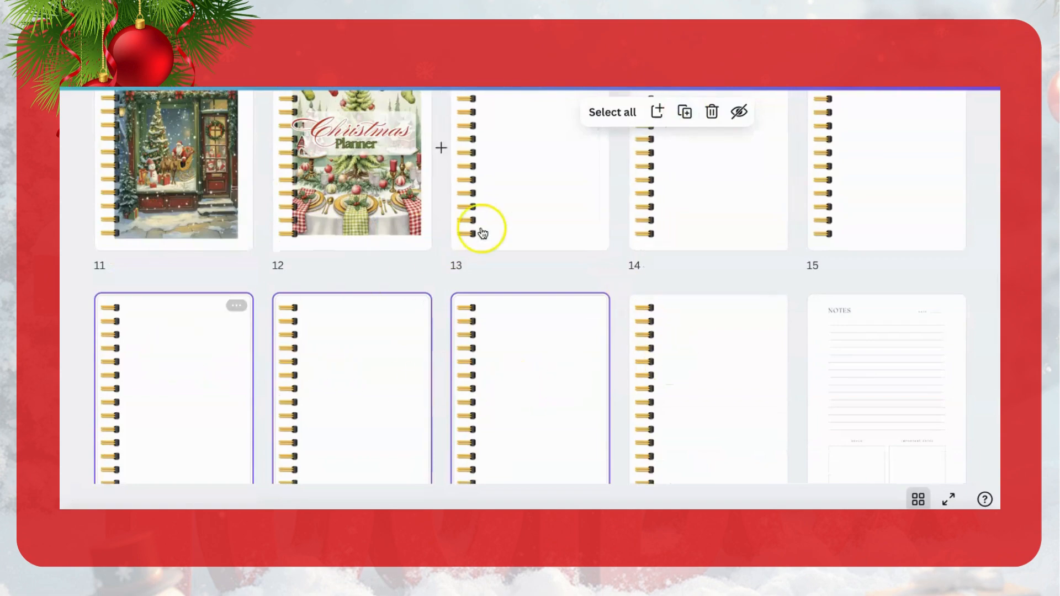
Step: Select the blank spiral-bound pages 16 to 19 together and duplicate them
scroll(581, 326, up, 1)
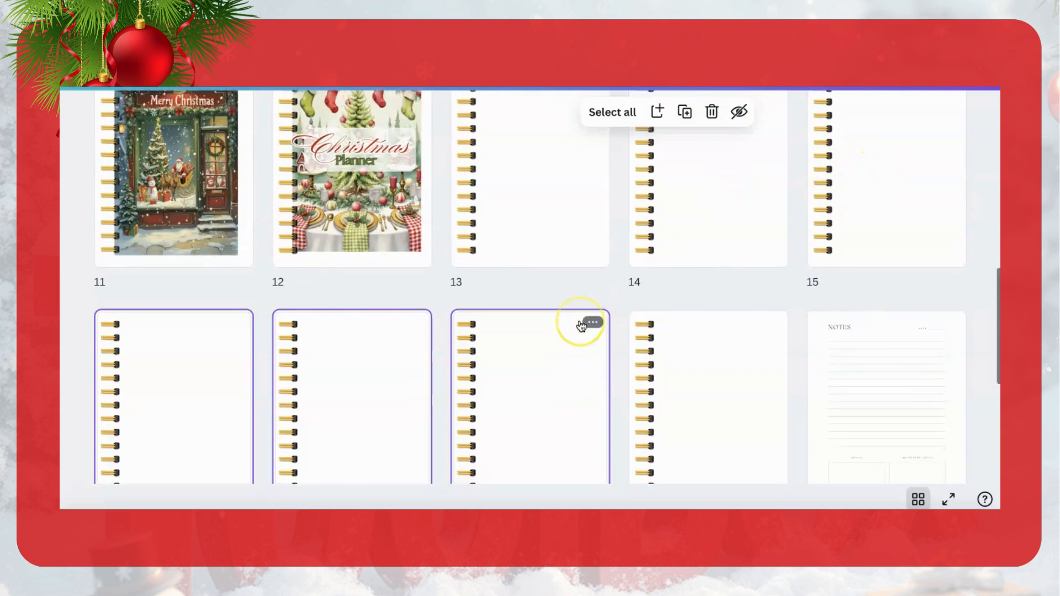
scroll(581, 326, up, 10)
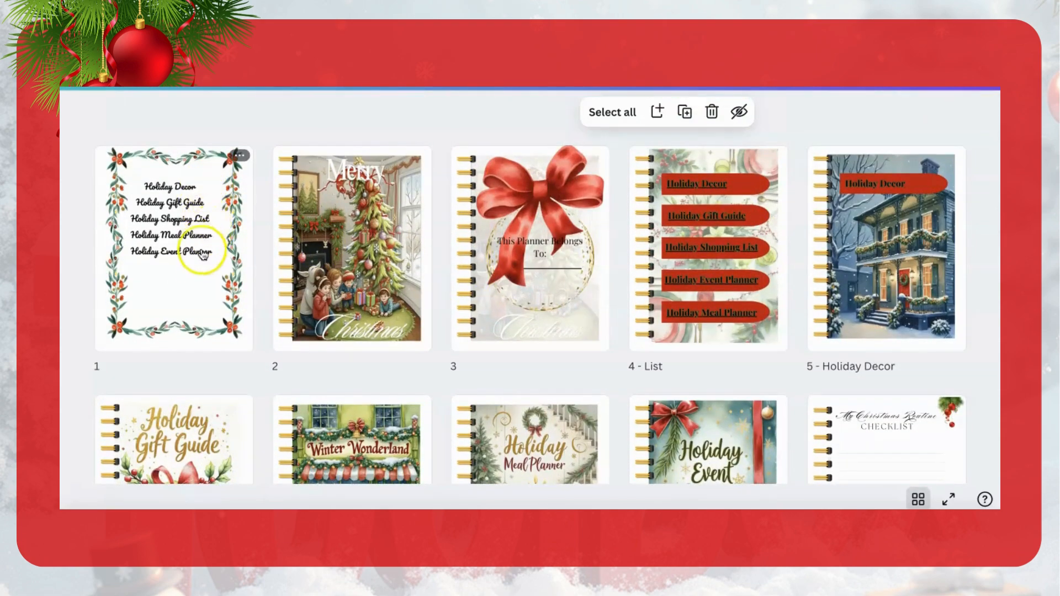
scroll(608, 306, down, 10)
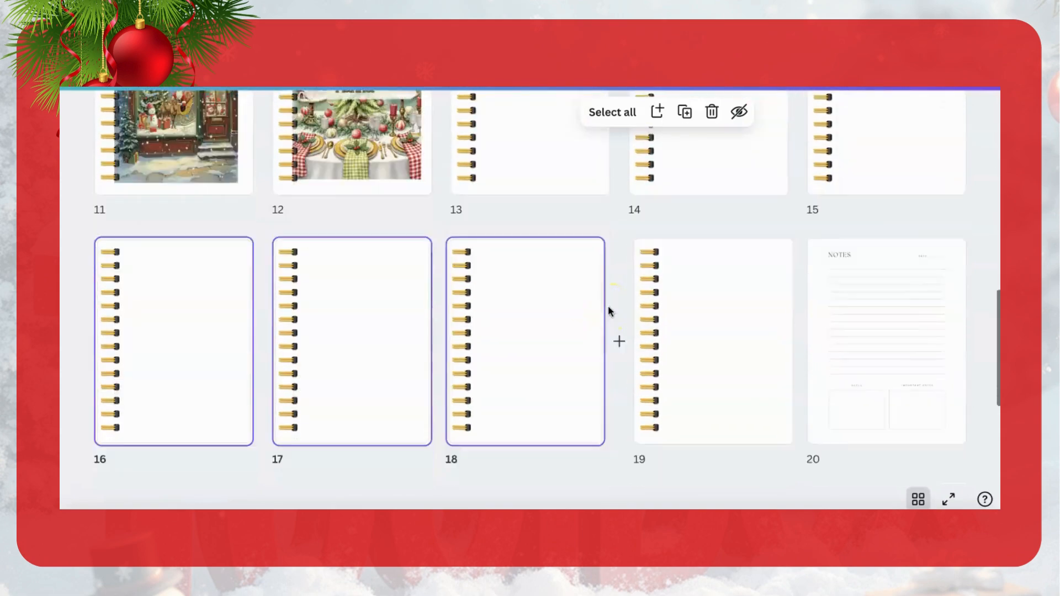
scroll(608, 311, down, 1)
click(783, 425)
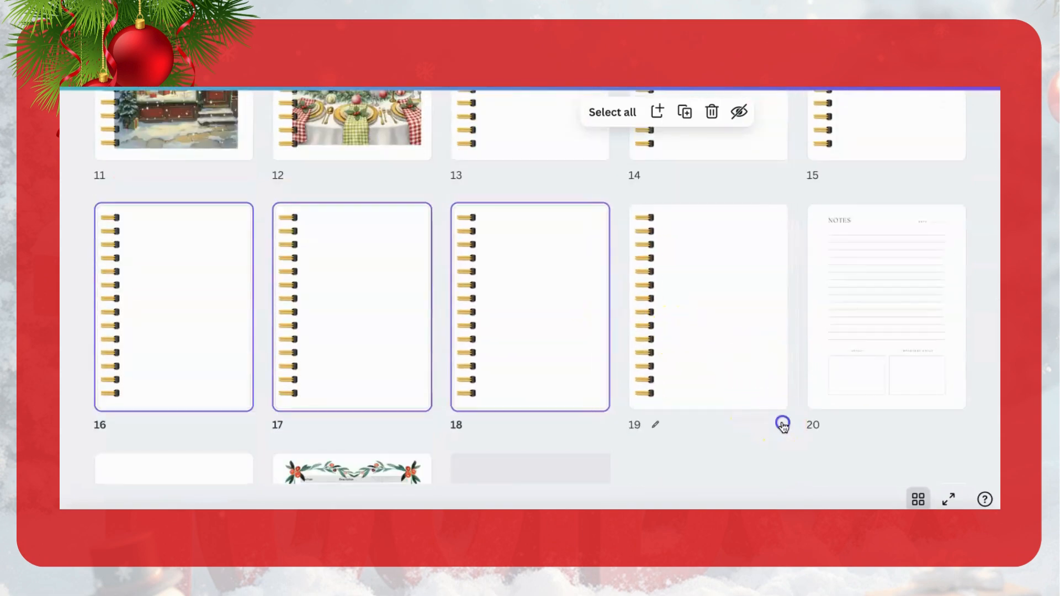
drag(572, 354, 741, 381)
click(789, 350)
drag(777, 347, 118, 249)
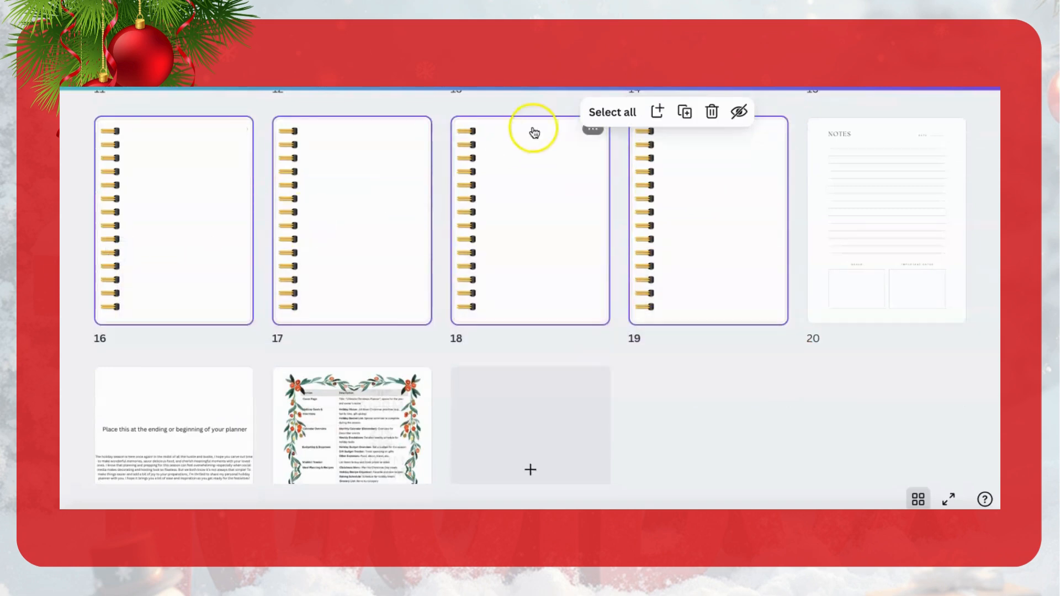
click(685, 113)
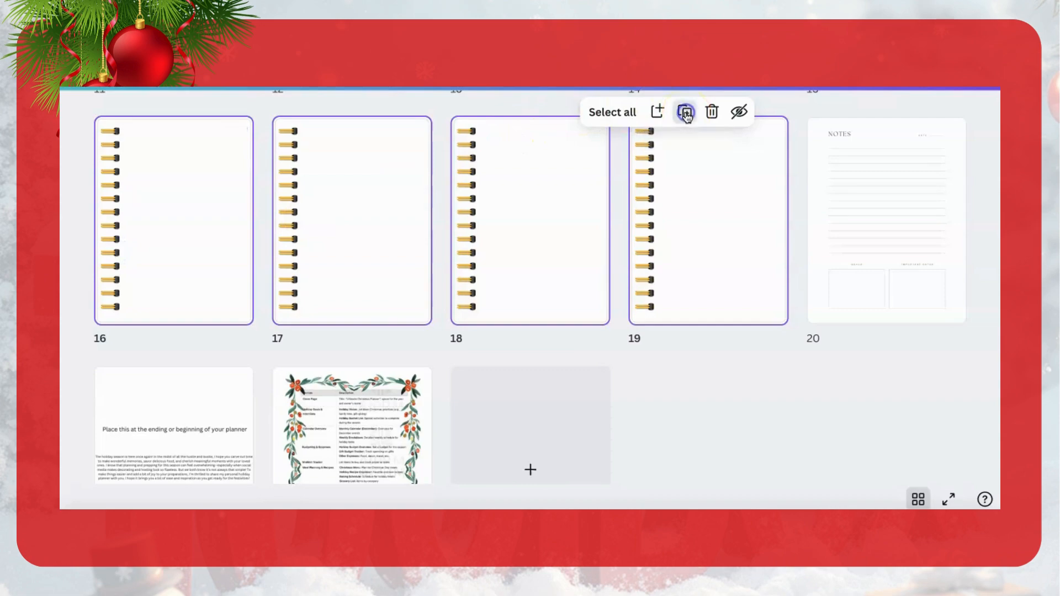
Step: Move a blank spiral-bound page between the Merry Christmas shop page and the Christmas Planner cover
scroll(626, 324, up, 6)
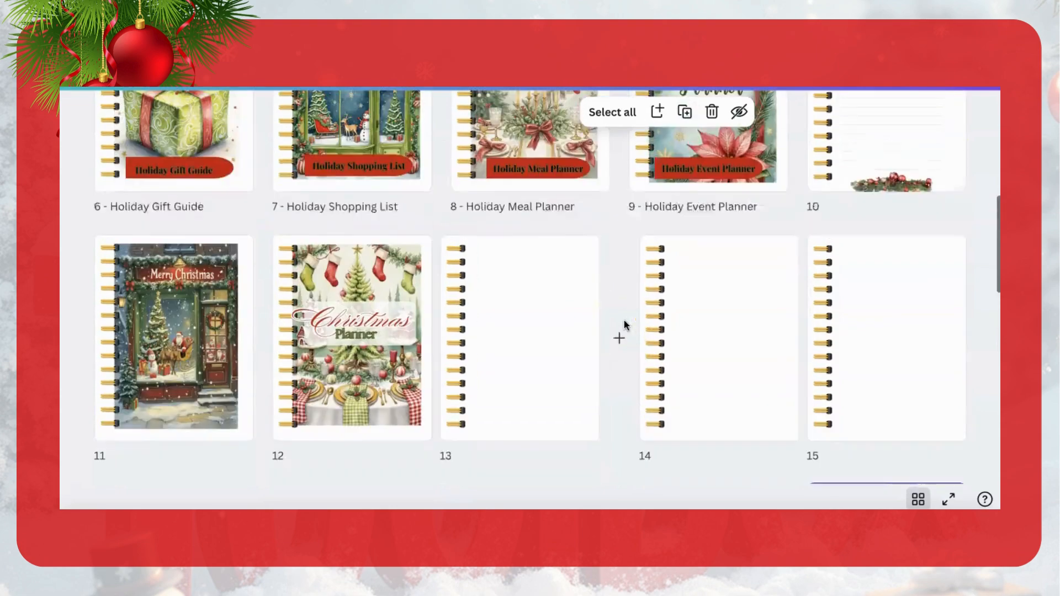
scroll(624, 320, down, 2)
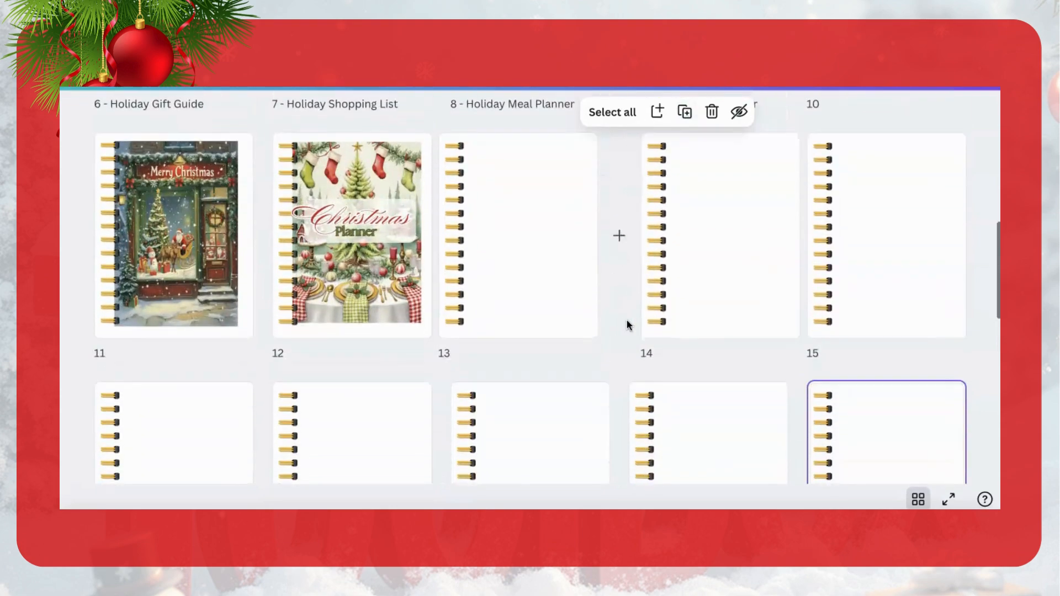
scroll(699, 315, up, 3)
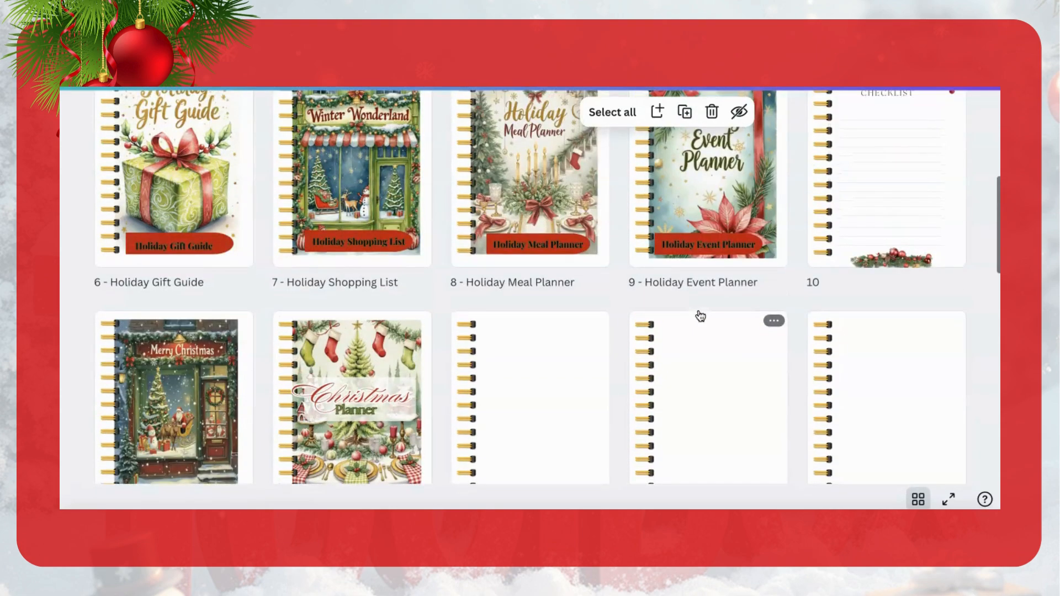
scroll(572, 373, up, 5)
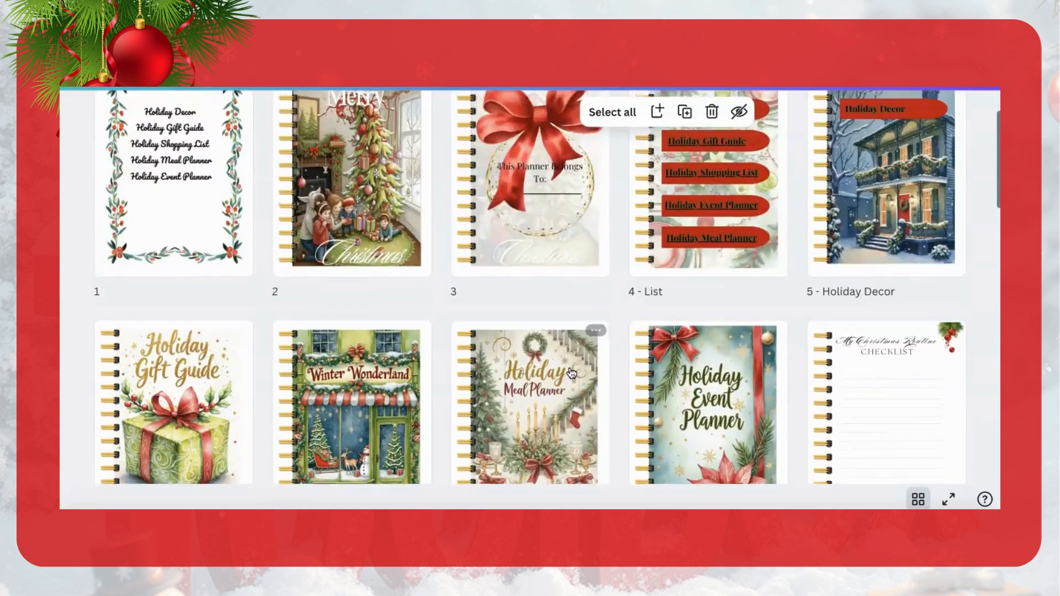
scroll(571, 372, down, 5)
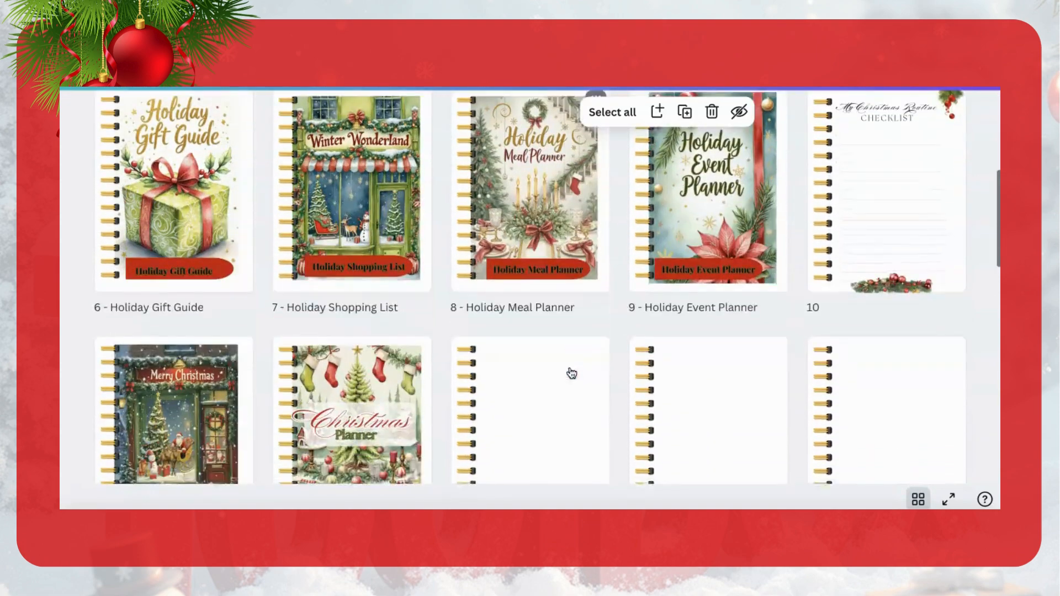
click(561, 418)
drag(561, 418, 296, 246)
scroll(552, 387, down, 1)
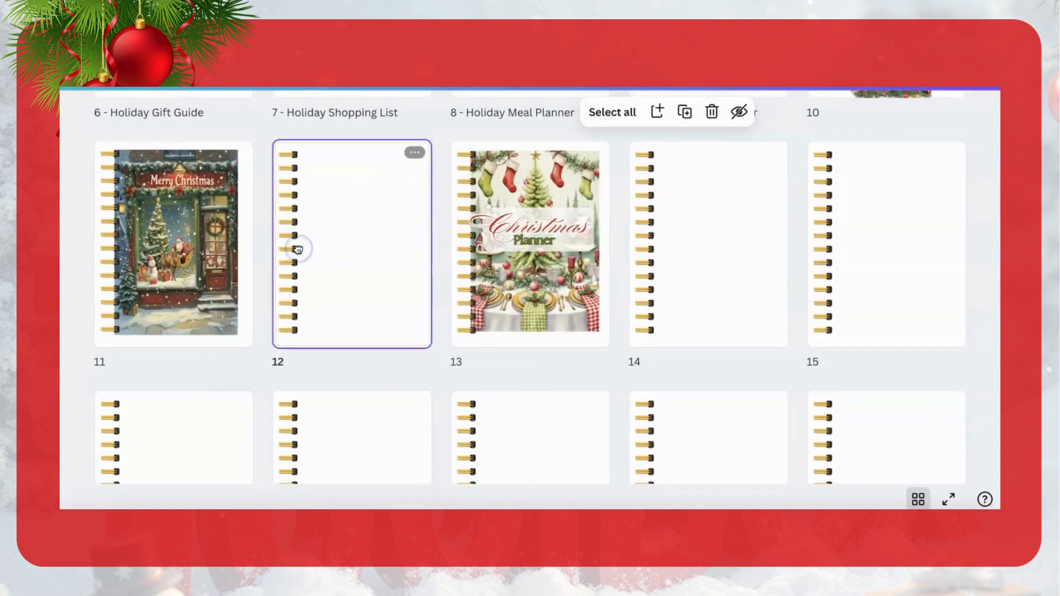
Step: Move one blank spiral-bound page in front of each of the Holiday Event Planner, Holiday Meal Planner and Holiday Shopping List covers
scroll(661, 289, up, 3)
drag(692, 374, 635, 224)
drag(860, 438, 414, 230)
scroll(417, 221, down, 4)
scroll(419, 239, down, 3)
drag(367, 417, 280, 238)
scroll(471, 307, up, 2)
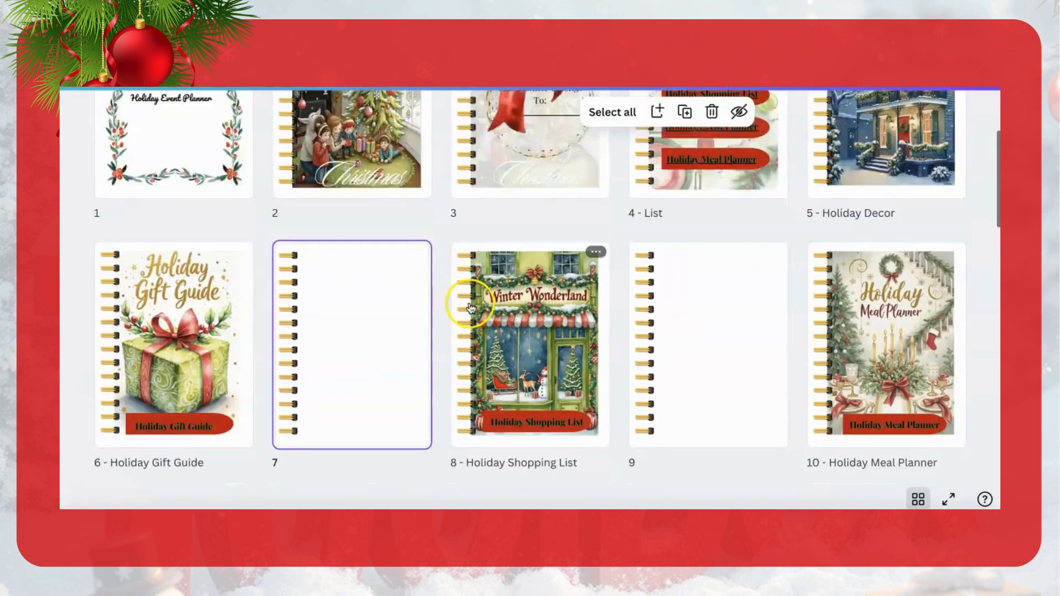
Step: Duplicate the blank page following the Holiday Gift Guide and move the Gift Guide cover between the two blank pages
scroll(470, 307, up, 2)
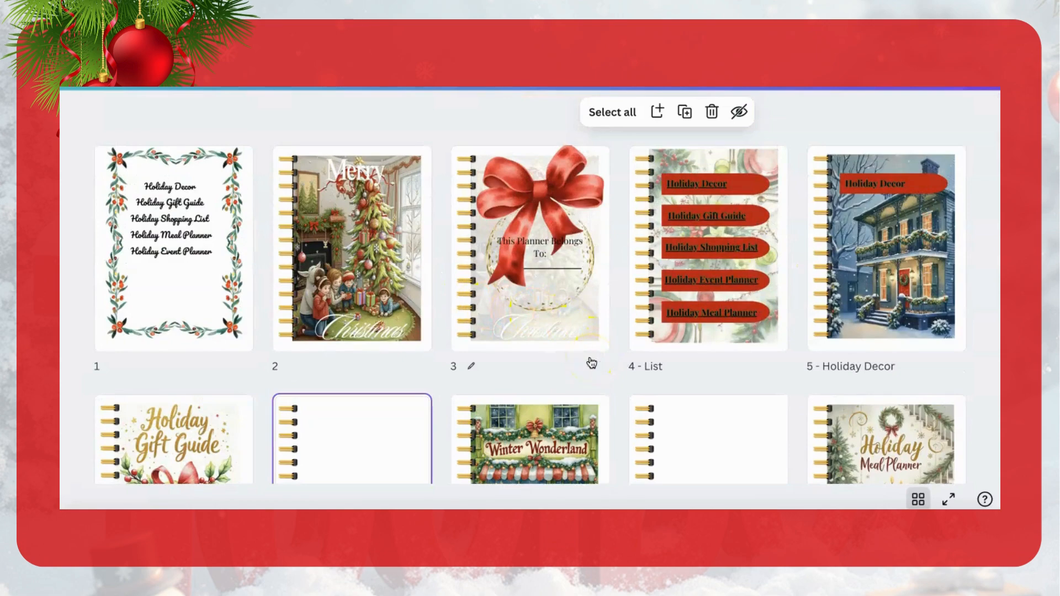
scroll(592, 363, down, 10)
mouse_move(591, 363)
mouse_down()
mouse_move(568, 332)
mouse_move(876, 189)
mouse_move(876, 220)
mouse_move(985, 237)
mouse_move(913, 255)
mouse_move(703, 360)
mouse_move(532, 419)
mouse_move(436, 362)
mouse_move(459, 324)
mouse_move(542, 423)
mouse_move(490, 326)
mouse_move(570, 338)
mouse_move(575, 281)
mouse_up()
scroll(578, 284, up, 5)
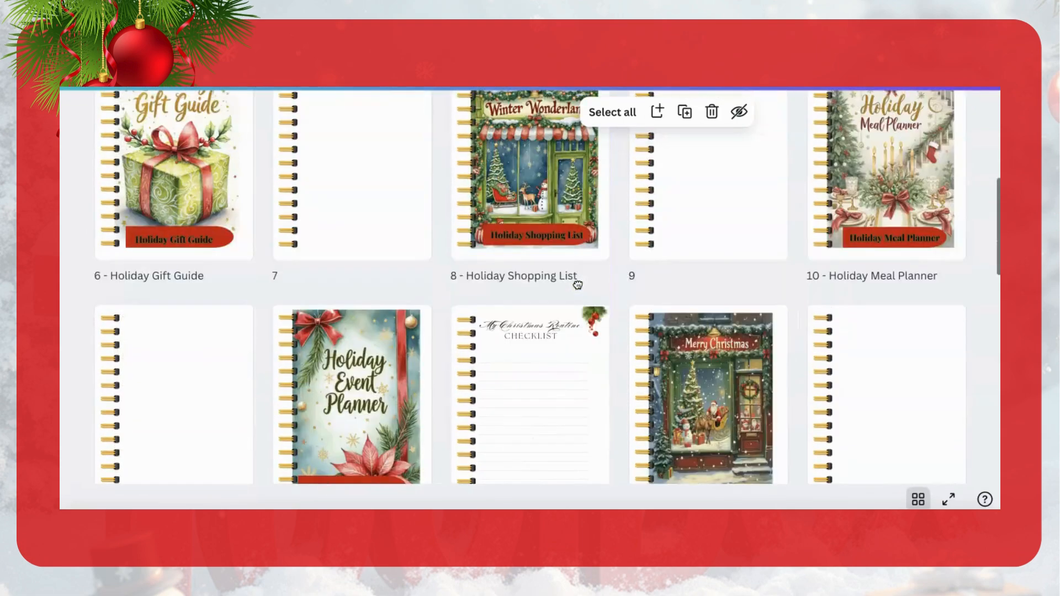
scroll(578, 284, up, 5)
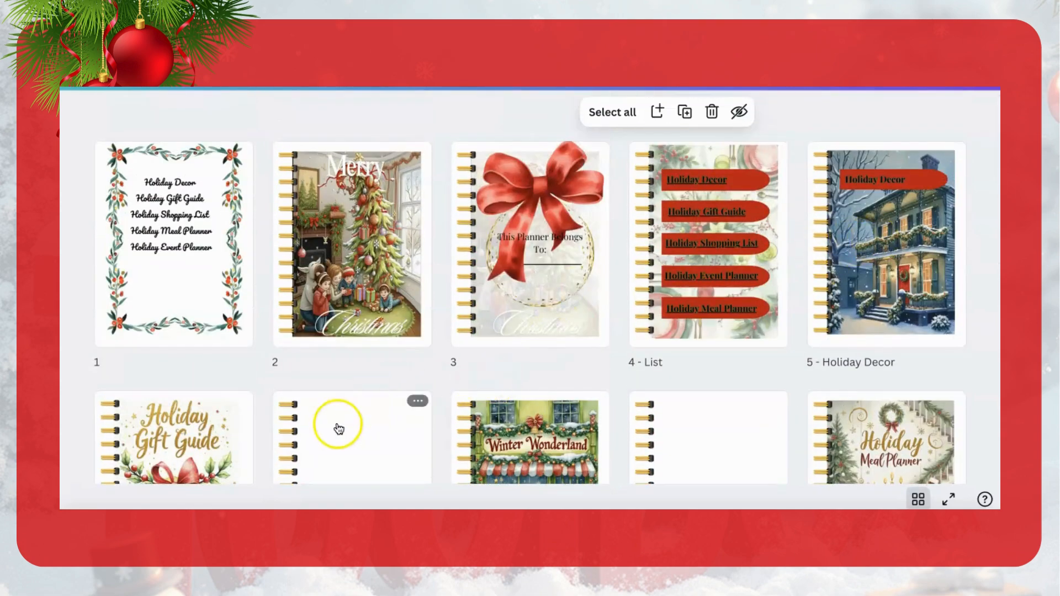
scroll(342, 425, down, 2)
click(417, 310)
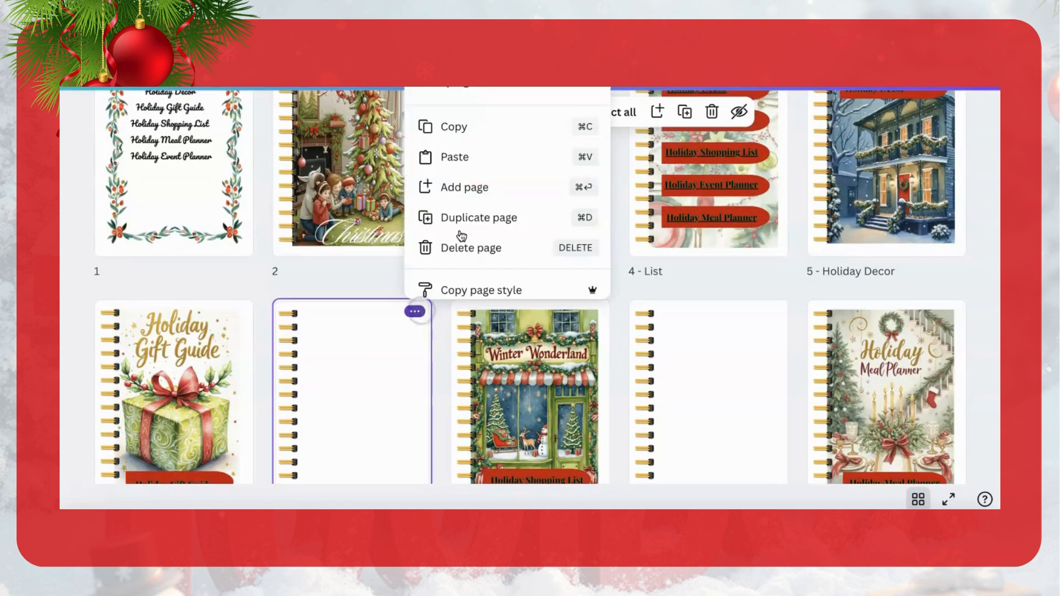
click(491, 218)
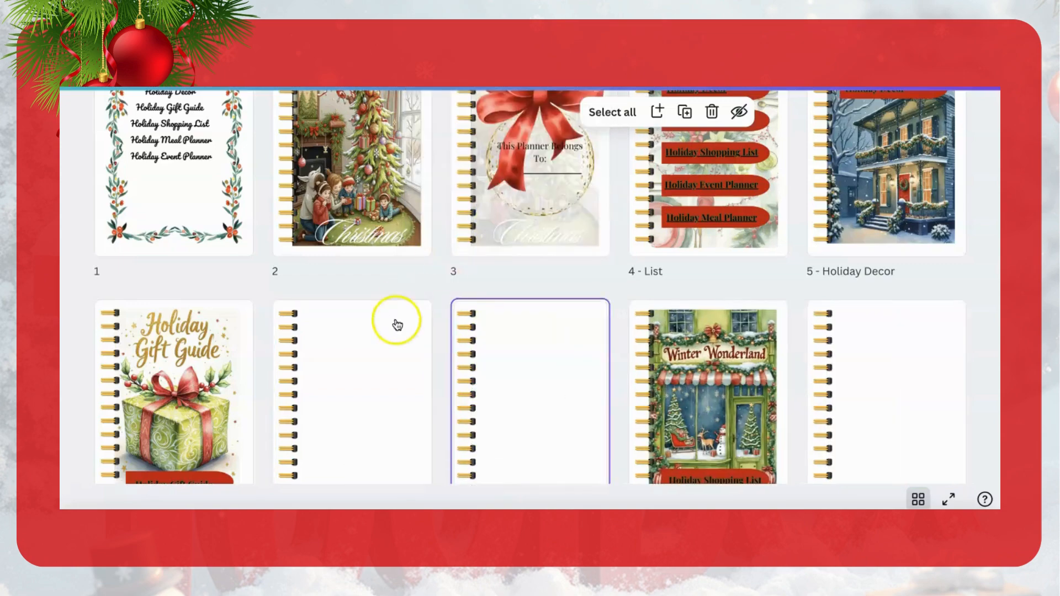
drag(193, 368, 444, 353)
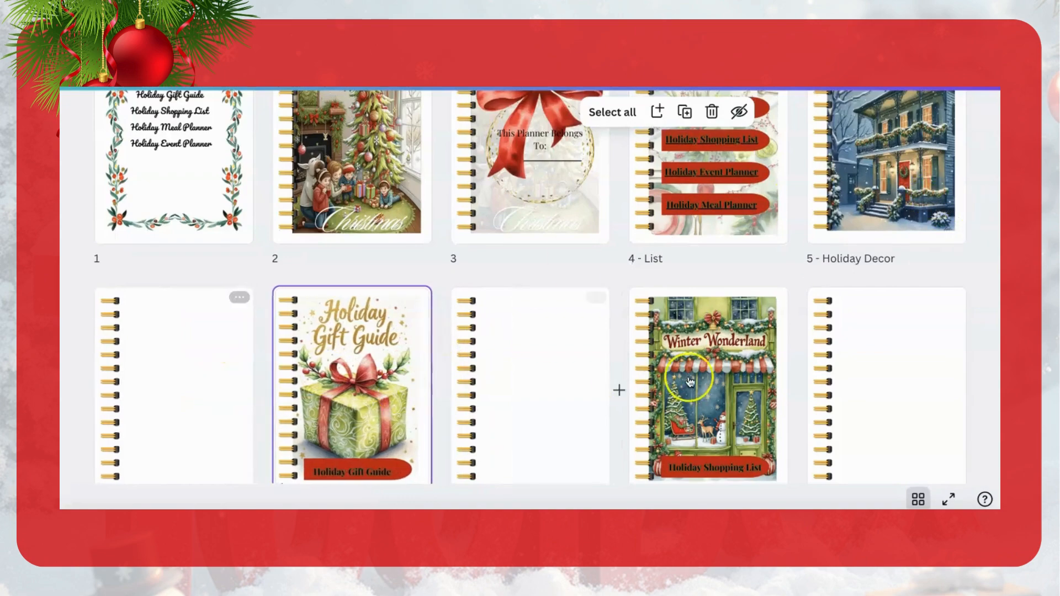
Step: Review the rearranged page order, and open the My Christmas Routine Checklist page in the editor to examine its layout
scroll(689, 383, down, 3)
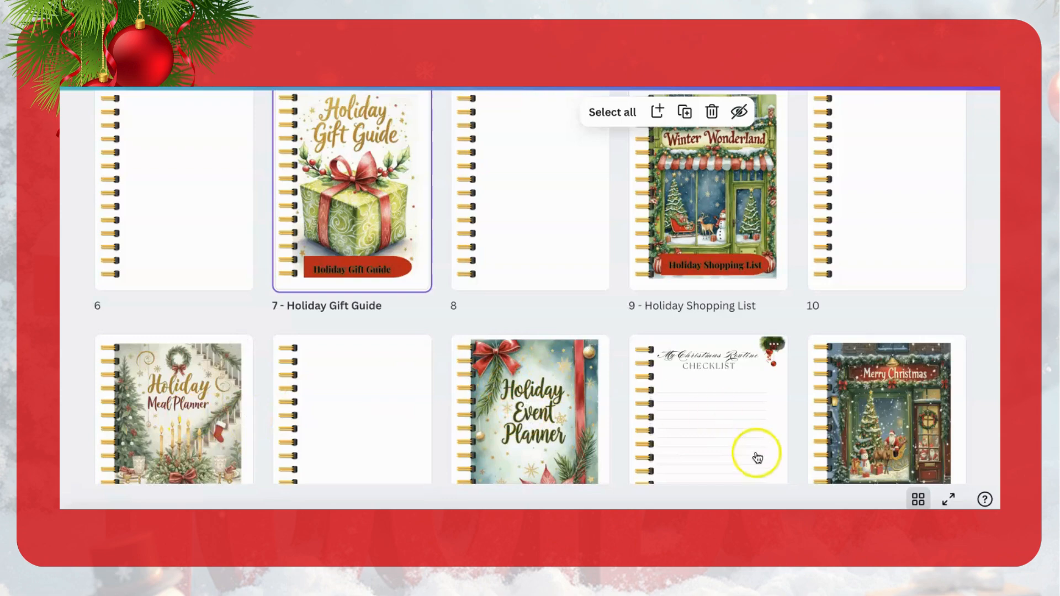
scroll(729, 423, down, 2)
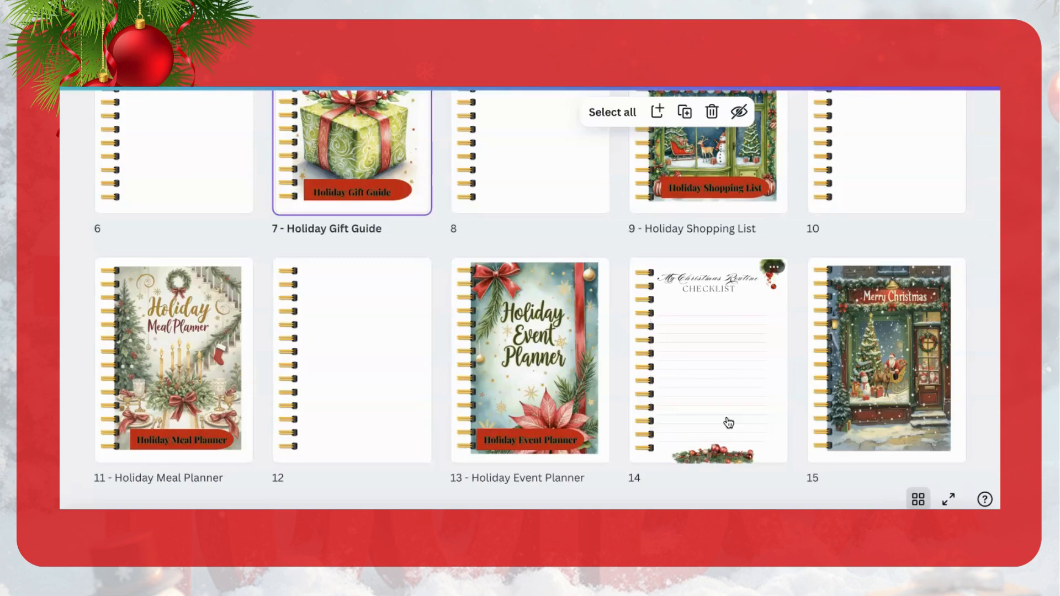
scroll(712, 387, down, 4)
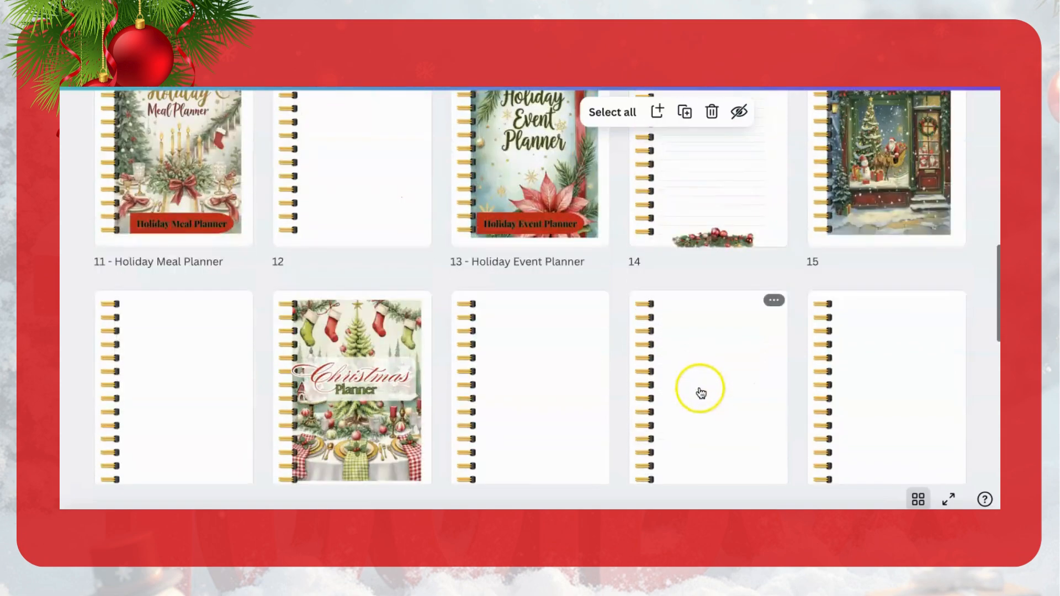
scroll(701, 393, up, 4)
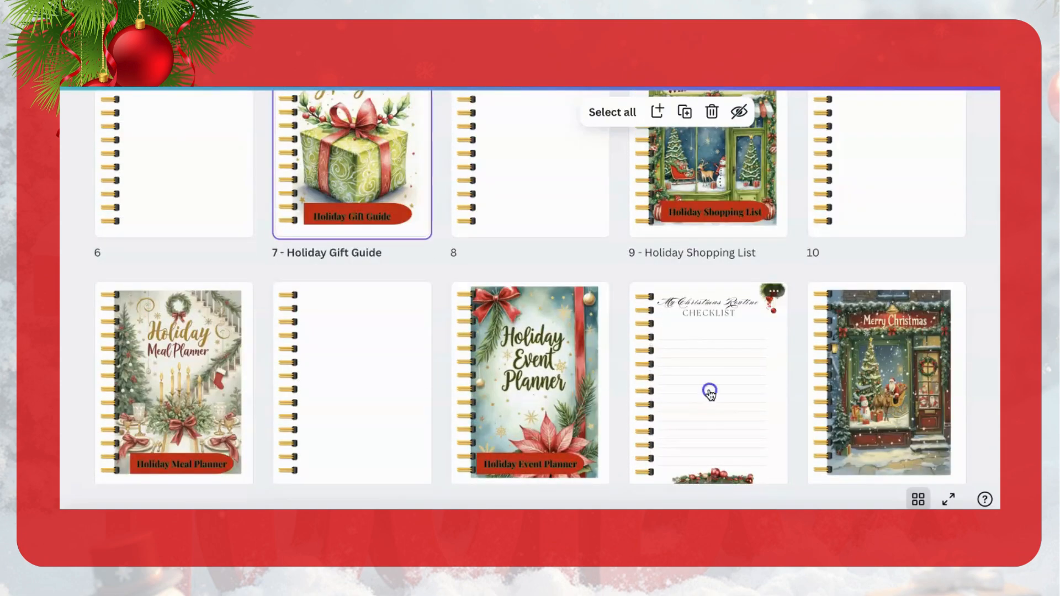
click(709, 397)
double_click(710, 393)
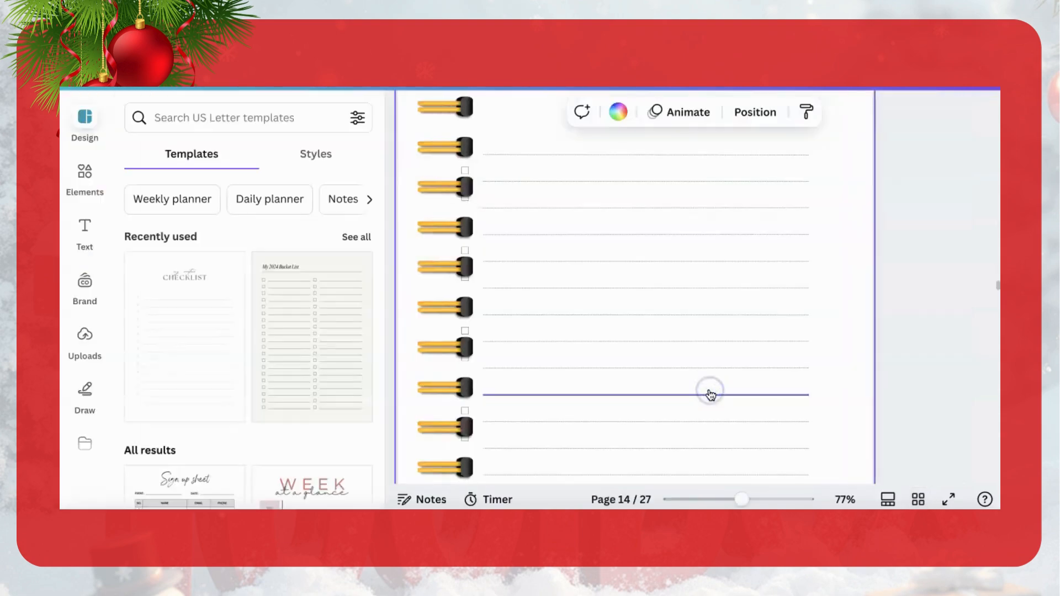
scroll(676, 326, up, 5)
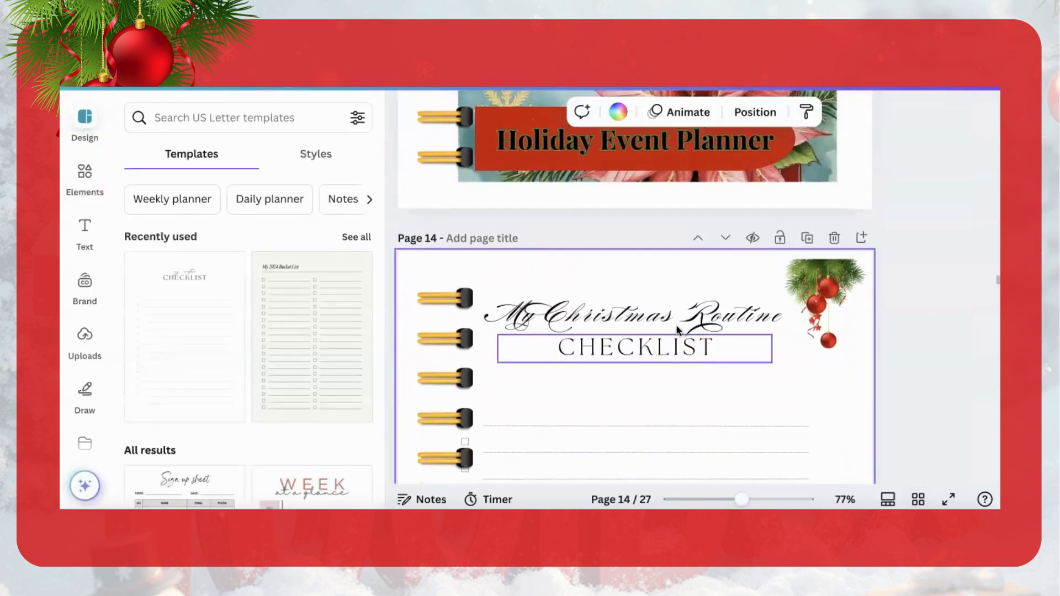
scroll(678, 329, down, 10)
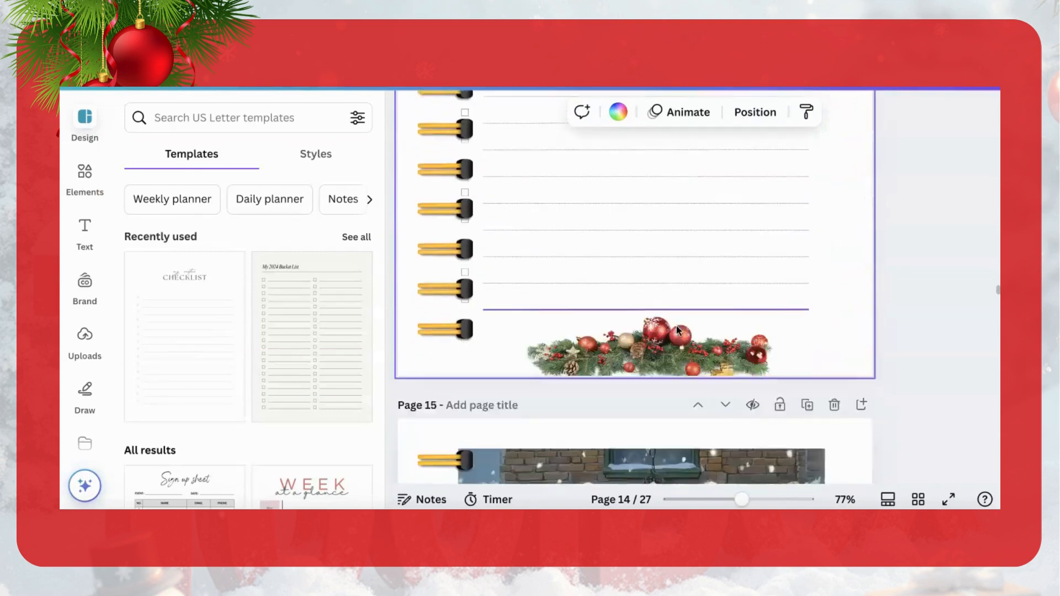
Step: Return to the page overview and duplicate the My Christmas Routine Checklist page following the Holiday Event Planner cover
scroll(678, 330, up, 8)
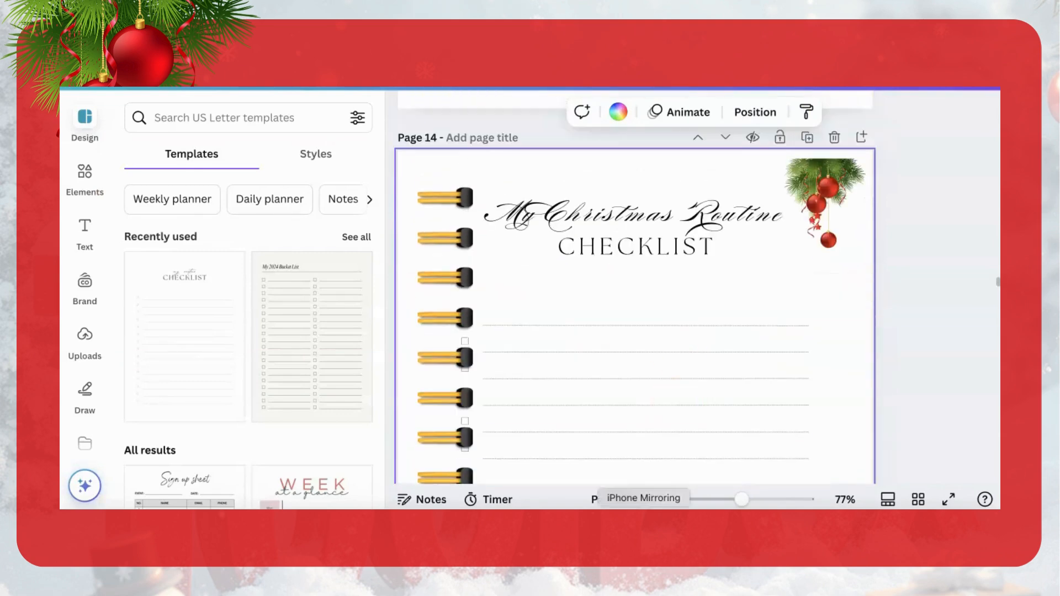
click(918, 499)
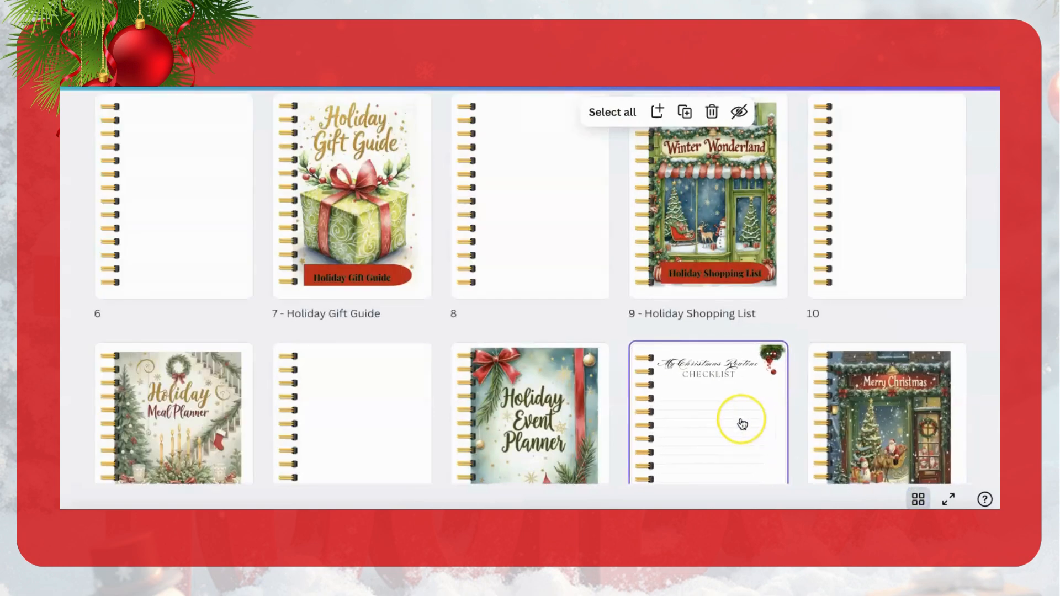
scroll(741, 424, down, 1)
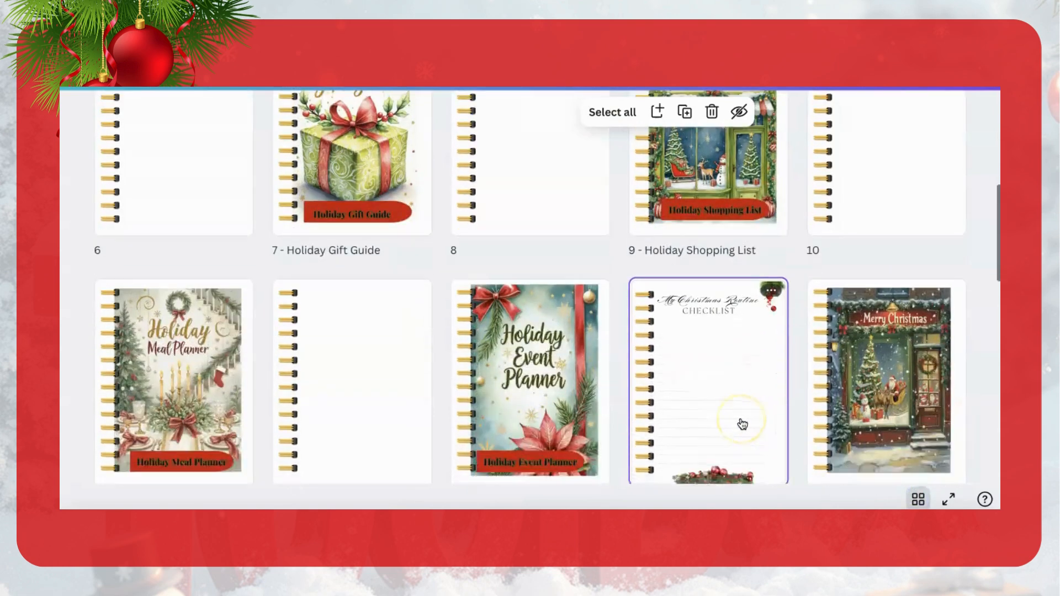
click(772, 291)
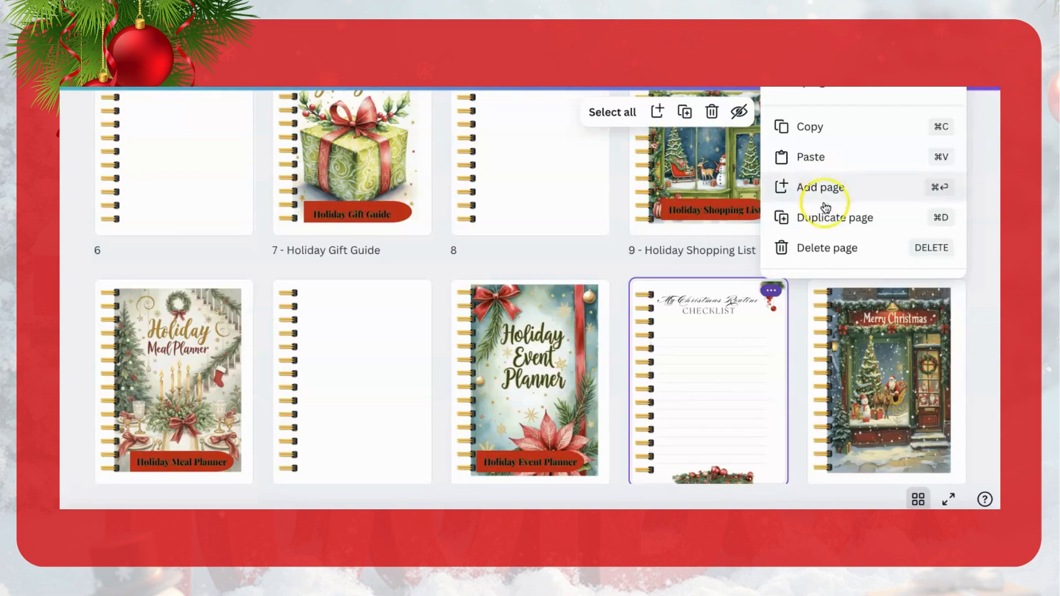
click(821, 221)
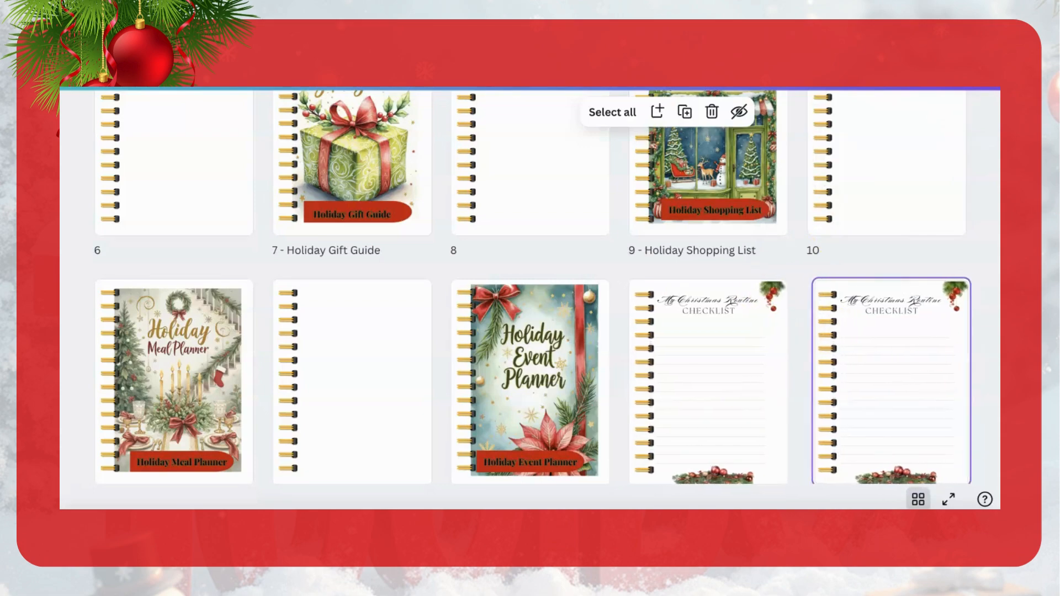
Step: Select both My Christmas Routine Checklist pages and duplicate the pair three times in a row
scroll(963, 373, down, 2)
drag(971, 380, 740, 309)
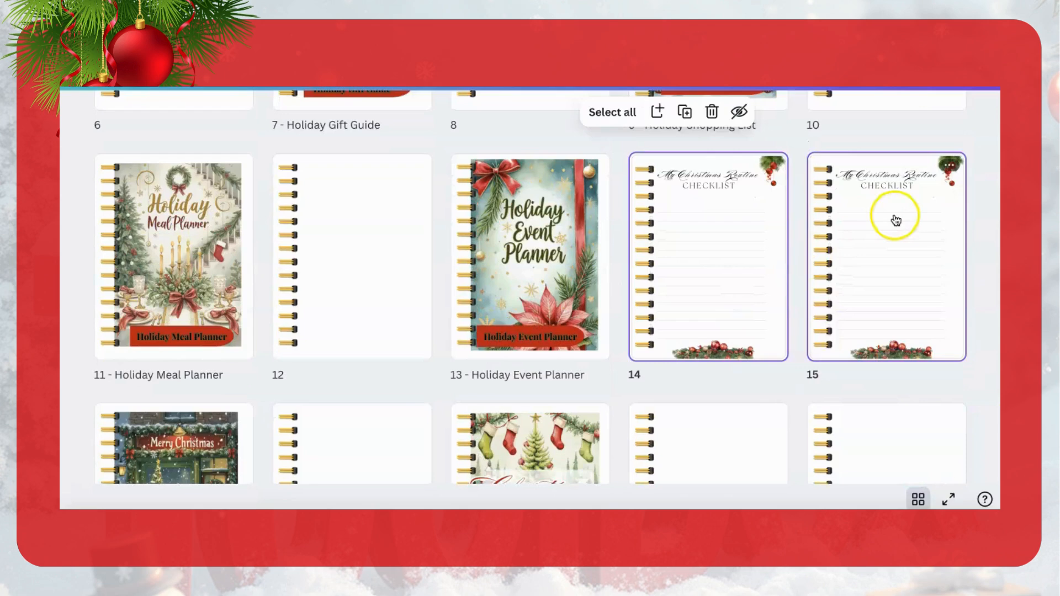
click(685, 112)
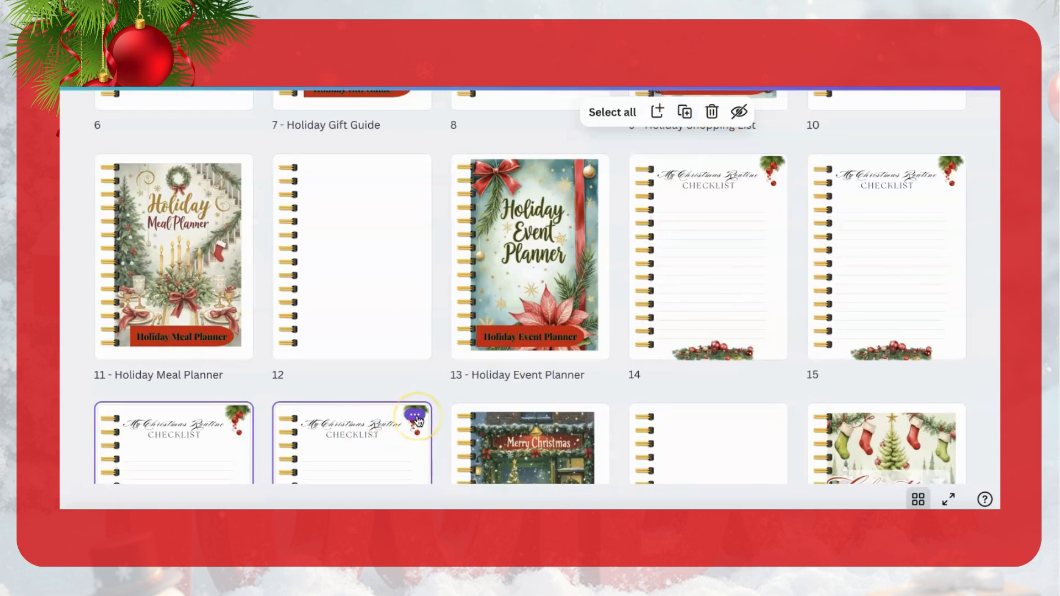
scroll(418, 422, down, 2)
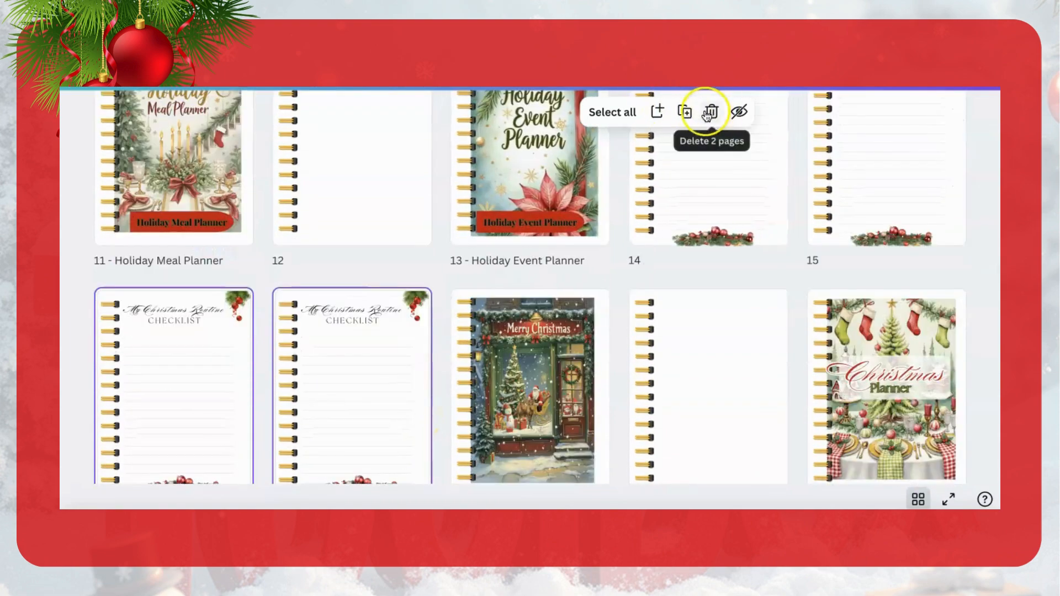
click(685, 112)
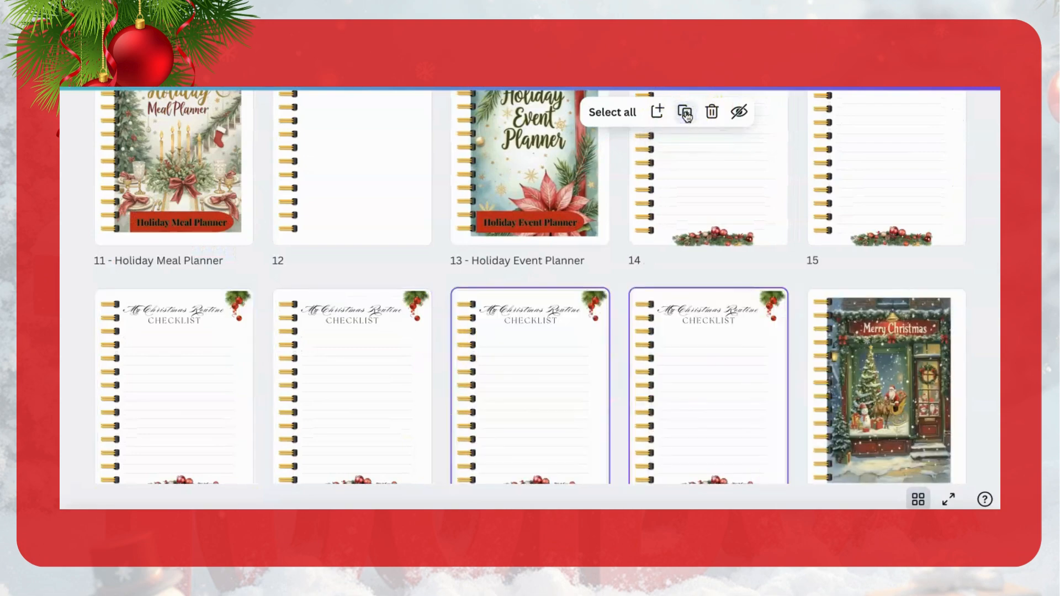
scroll(520, 425, down, 3)
scroll(520, 424, up, 3)
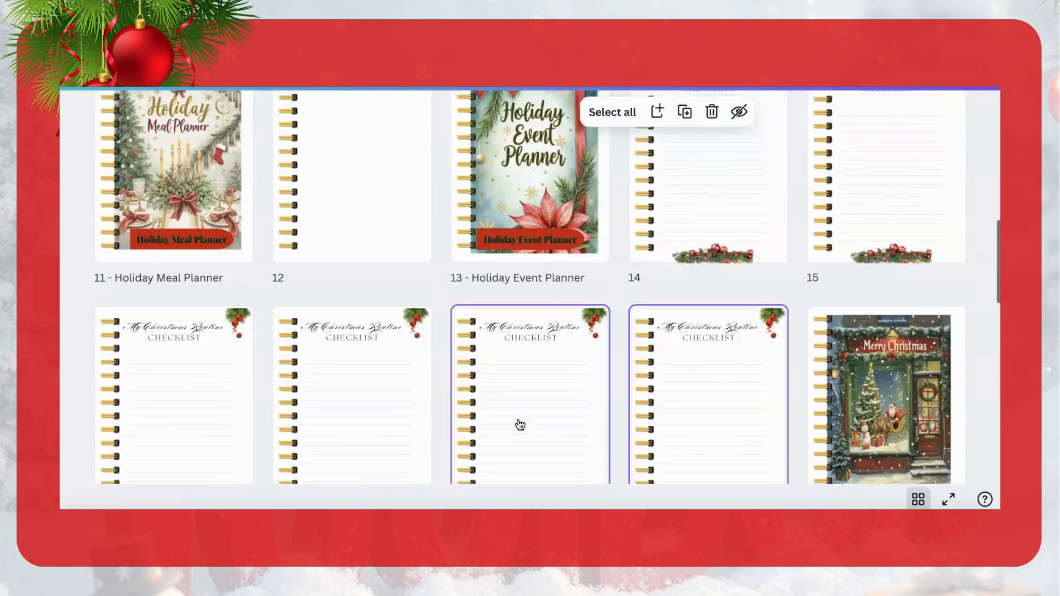
click(685, 112)
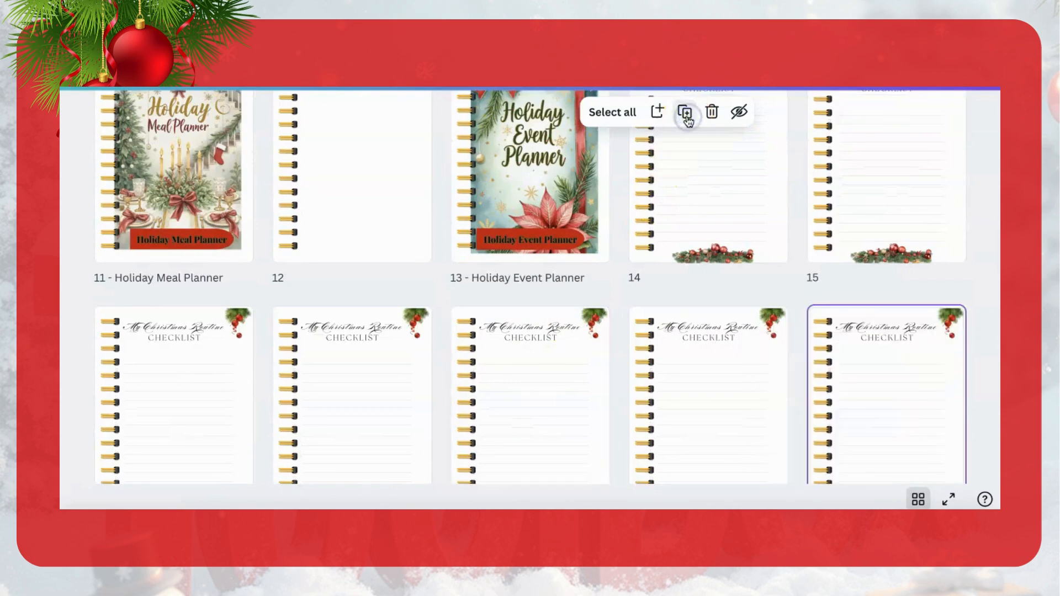
Step: Move one checklist page directly in front of the Holiday Gift Guide cover and another directly behind that cover
scroll(539, 422, up, 5)
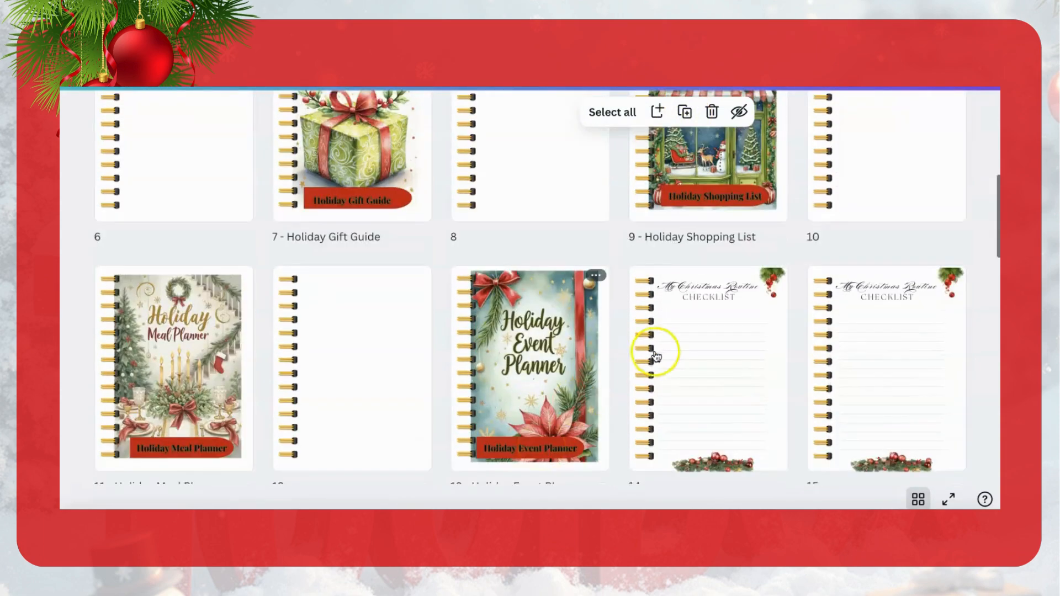
scroll(657, 354, up, 5)
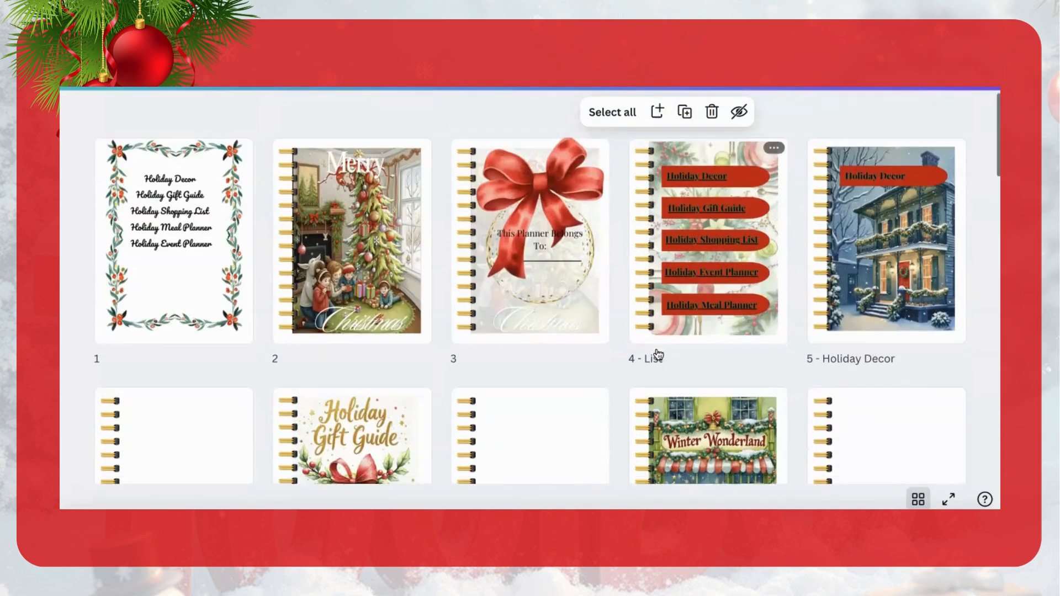
scroll(658, 354, down, 4)
scroll(659, 355, down, 1)
drag(703, 441, 275, 206)
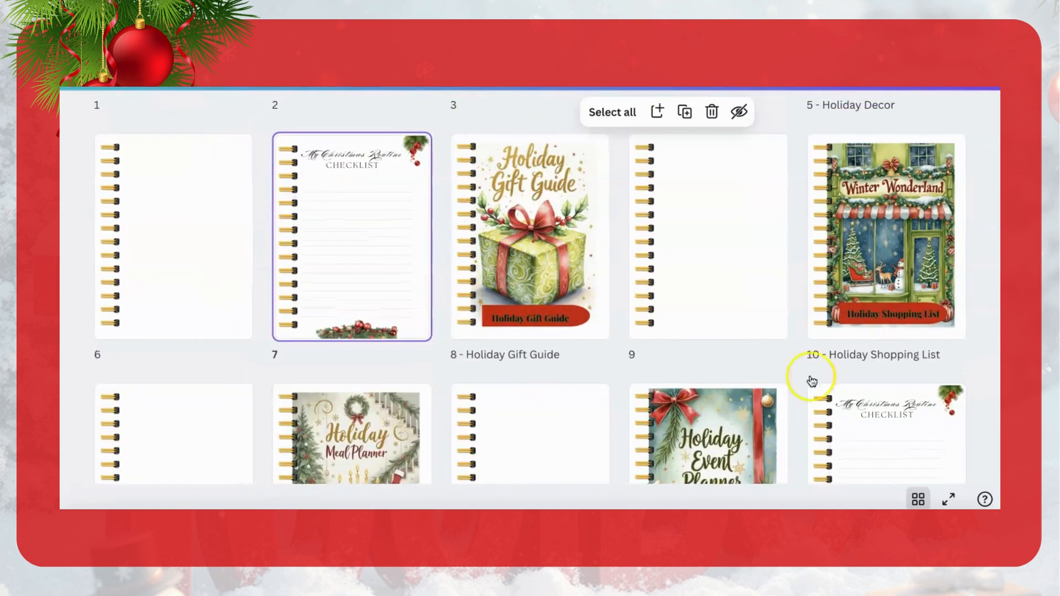
drag(908, 436, 673, 213)
drag(867, 421, 605, 269)
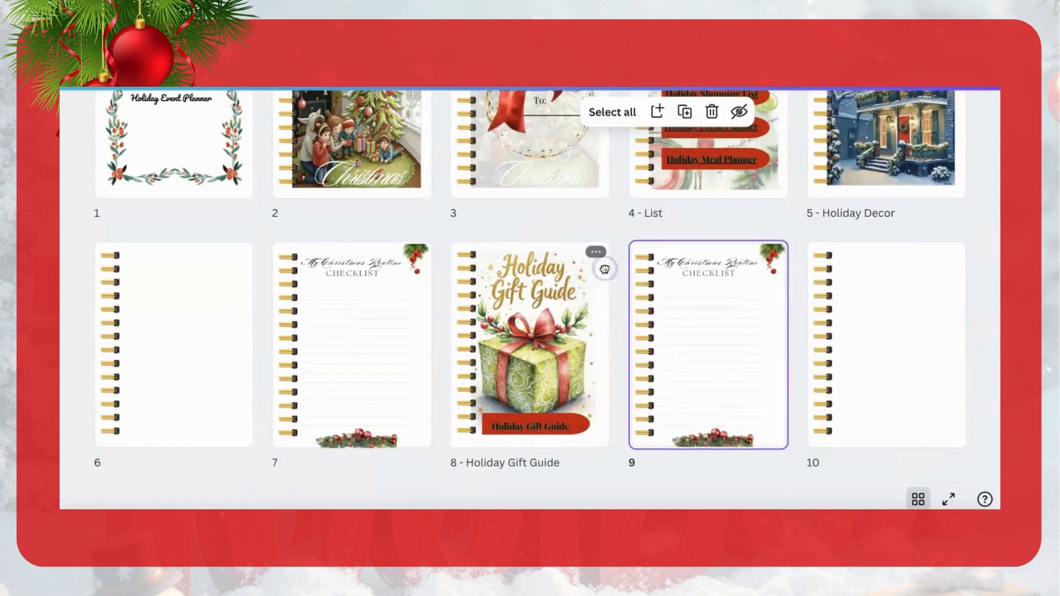
Step: Move another My Christmas Routine Checklist page directly behind the Holiday Shopping List cover
scroll(562, 349, down, 5)
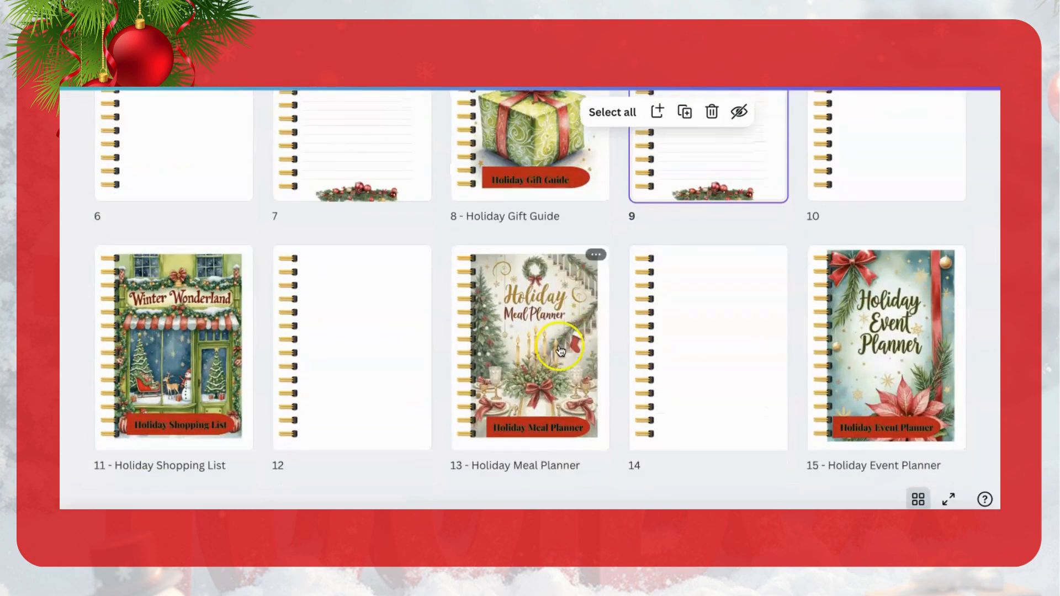
scroll(701, 178, down, 3)
drag(548, 387, 294, 222)
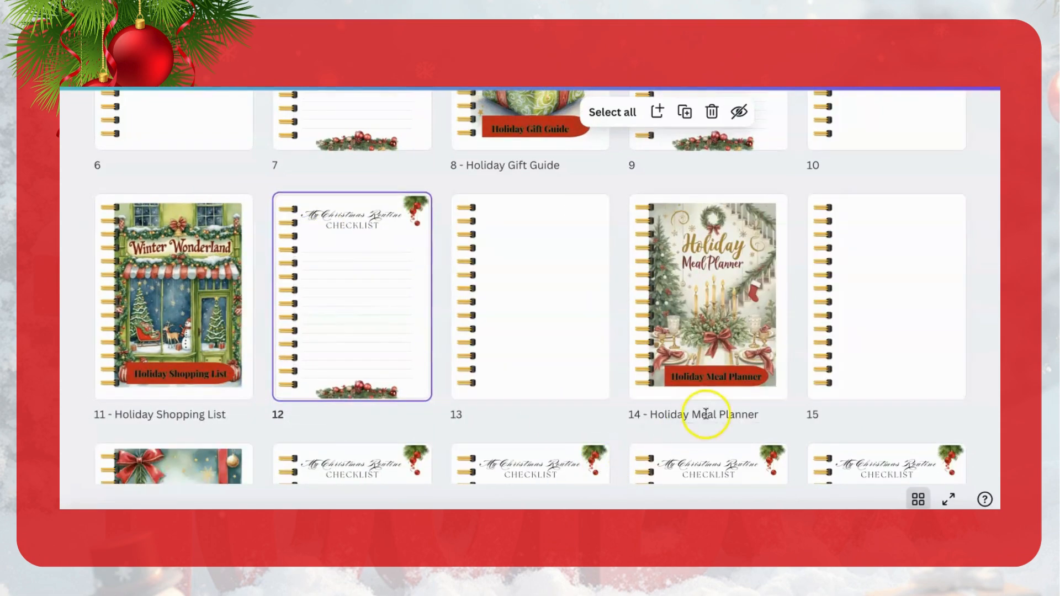
scroll(706, 413, down, 4)
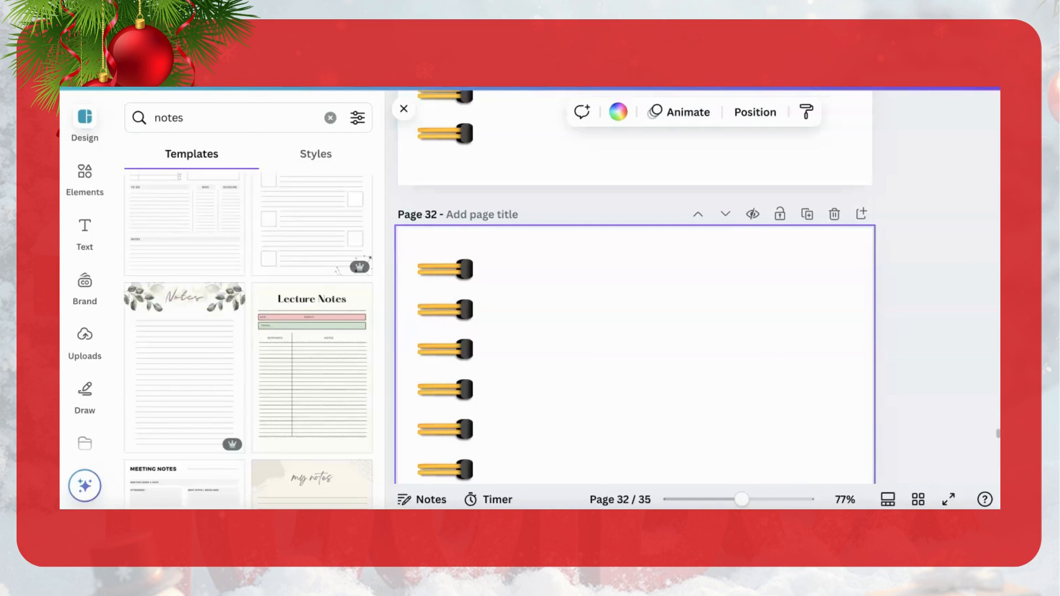
Step: Try the Green Minimalist Notes Paper Planner template on blank page 32, and undo its application
click(190, 374)
click(620, 355)
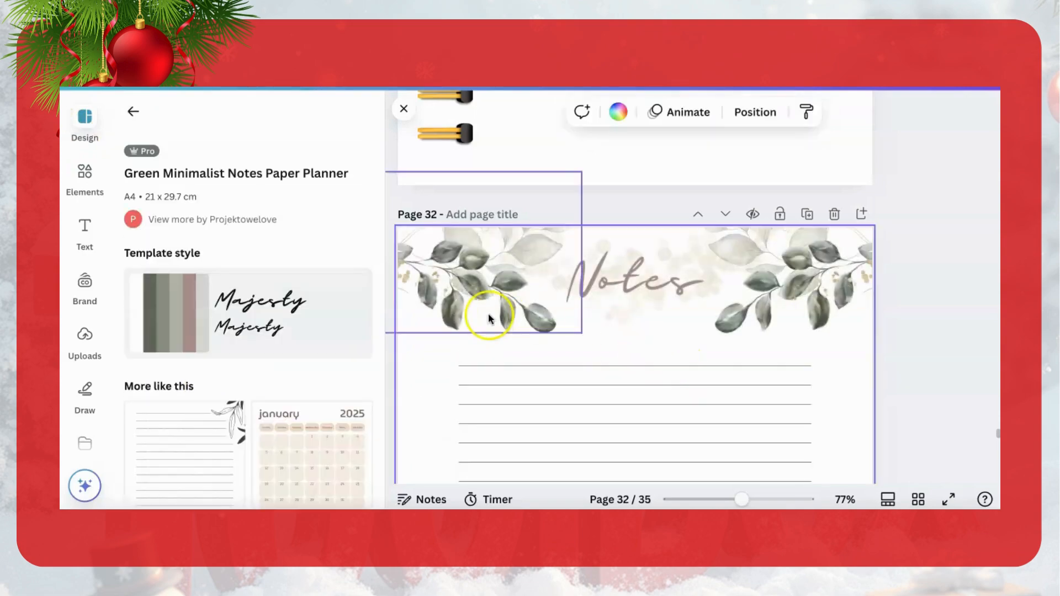
click(133, 110)
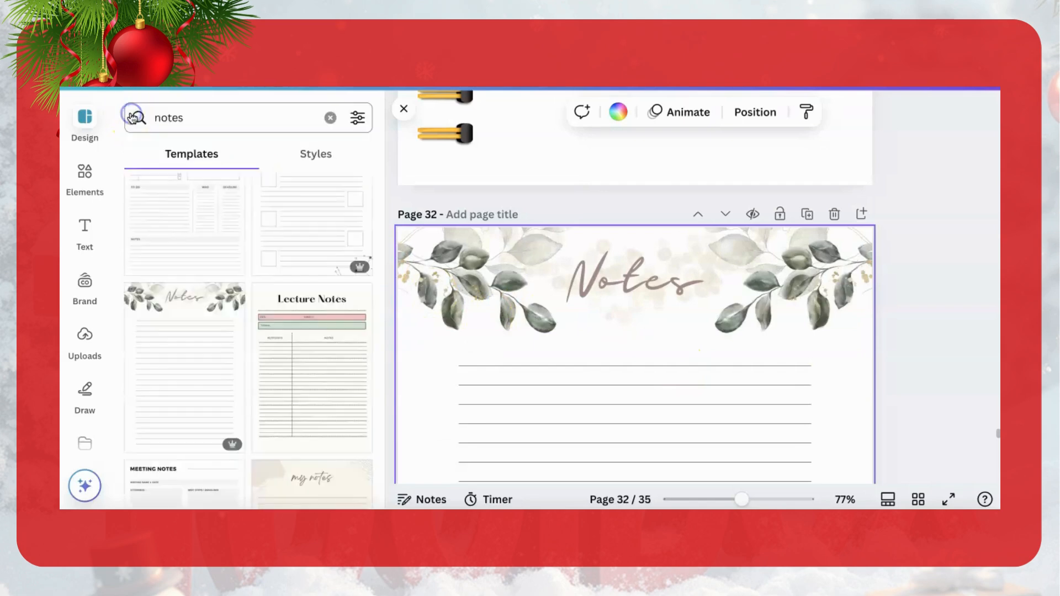
scroll(170, 186, up, 1)
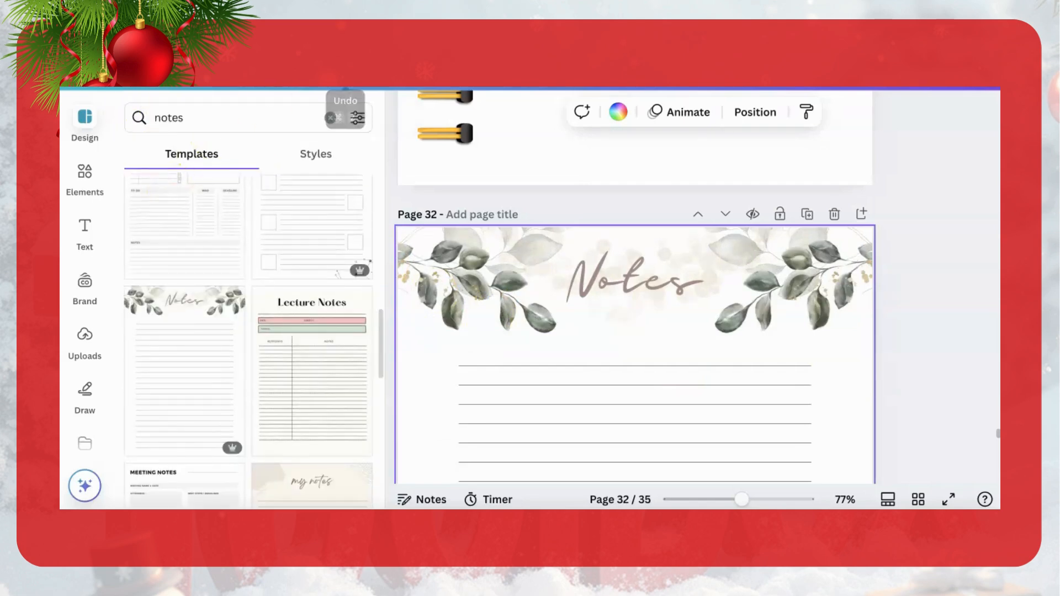
key(ctrl+z)
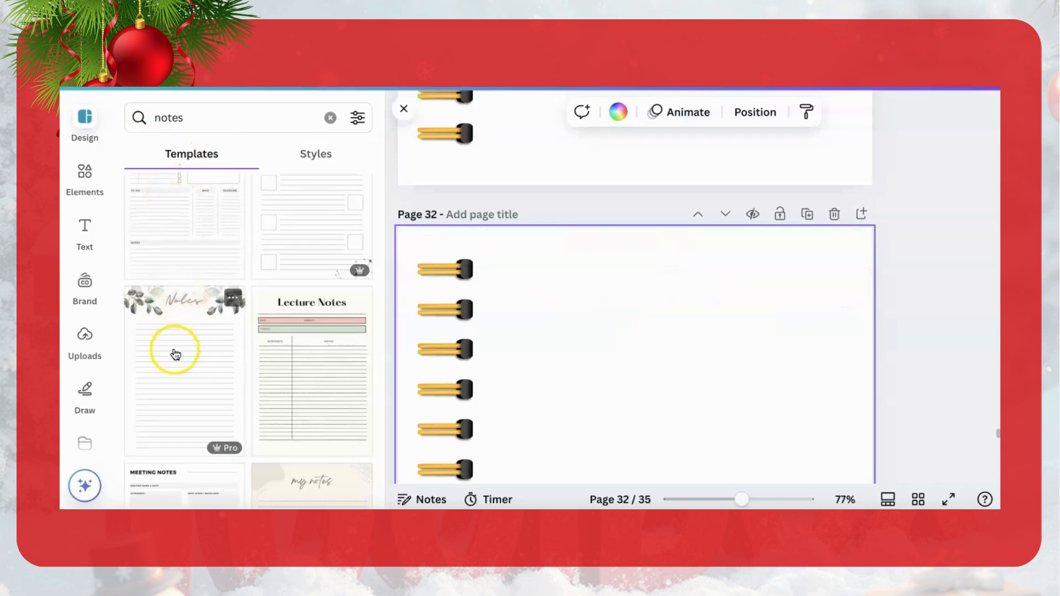
Step: Apply the Green Minimalist Notes Paper Planner template to page 32 and copy page 31's spiral binding onto its left edge
drag(175, 353, 590, 344)
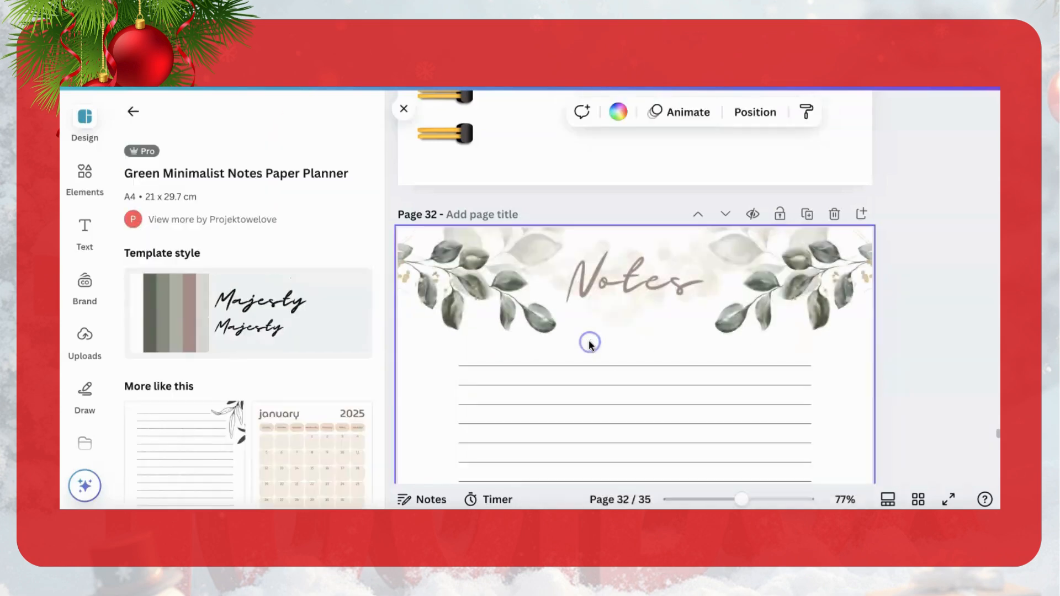
click(229, 362)
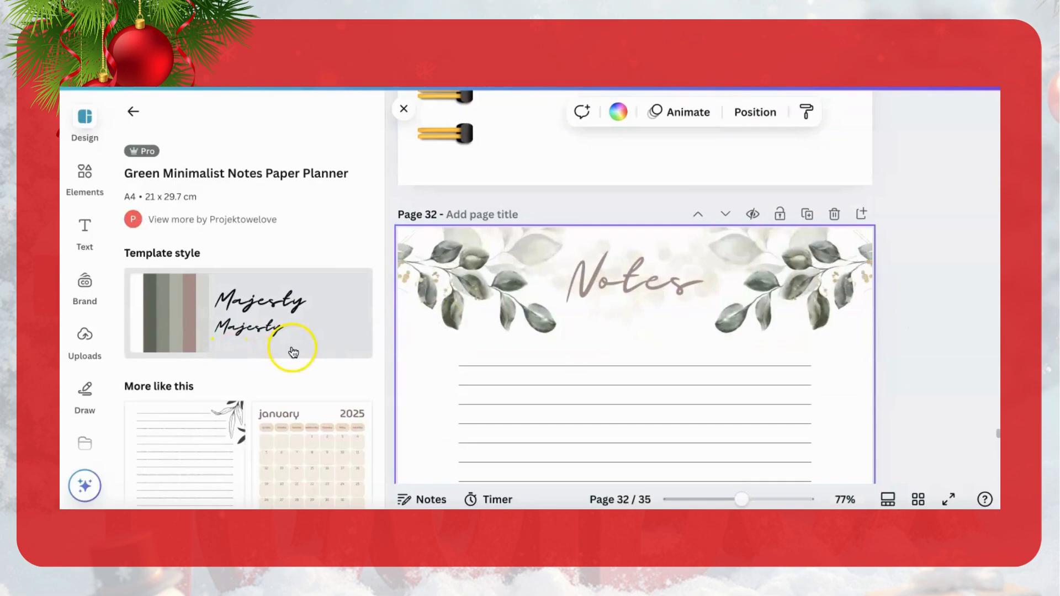
click(444, 138)
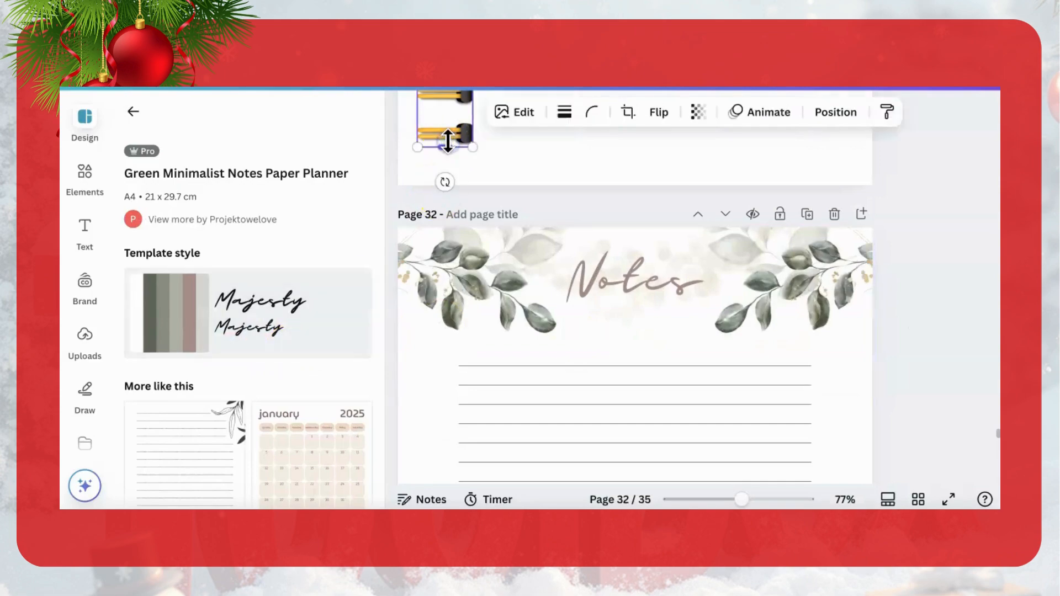
click(441, 364)
key(ctrl+v)
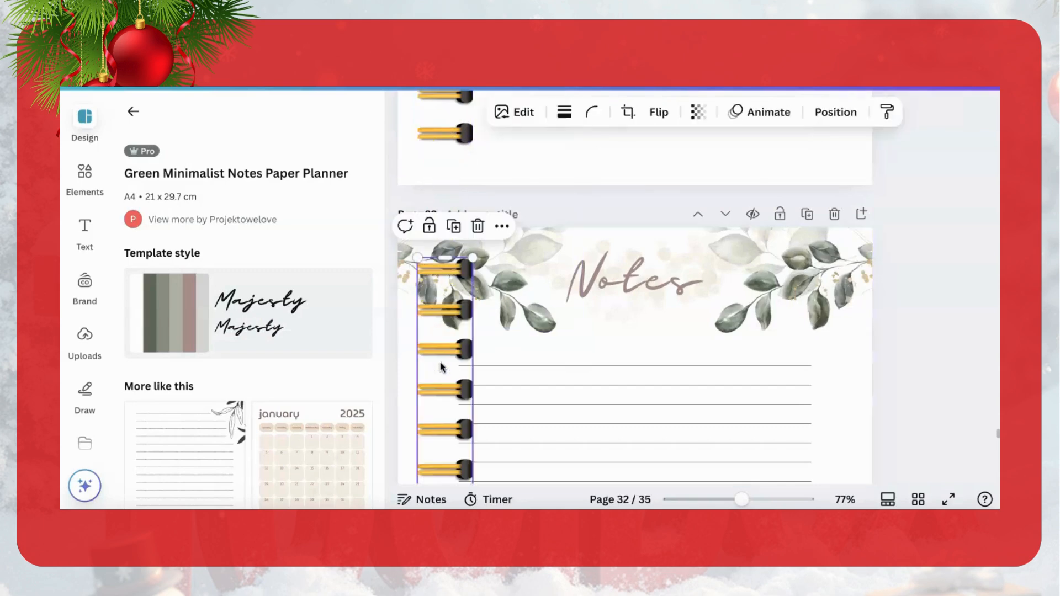
scroll(594, 395, down, 5)
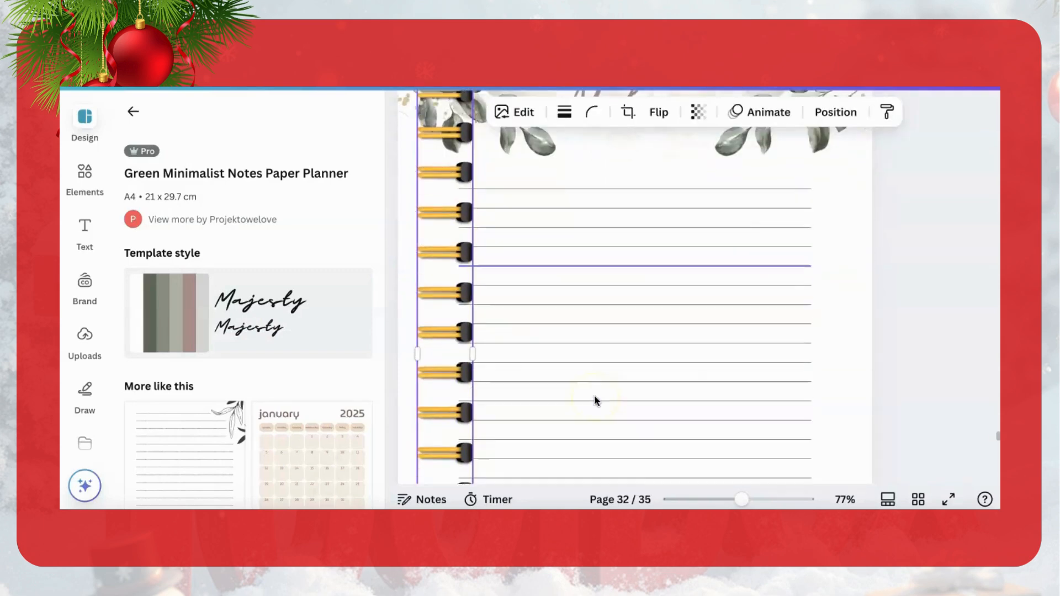
scroll(594, 395, down, 3)
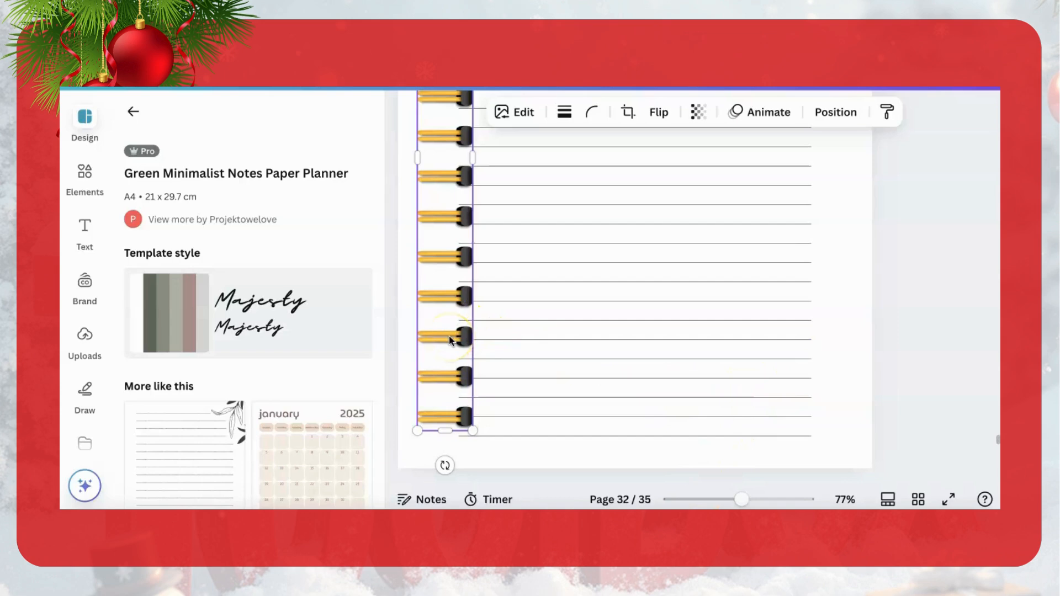
scroll(860, 320, up, 3)
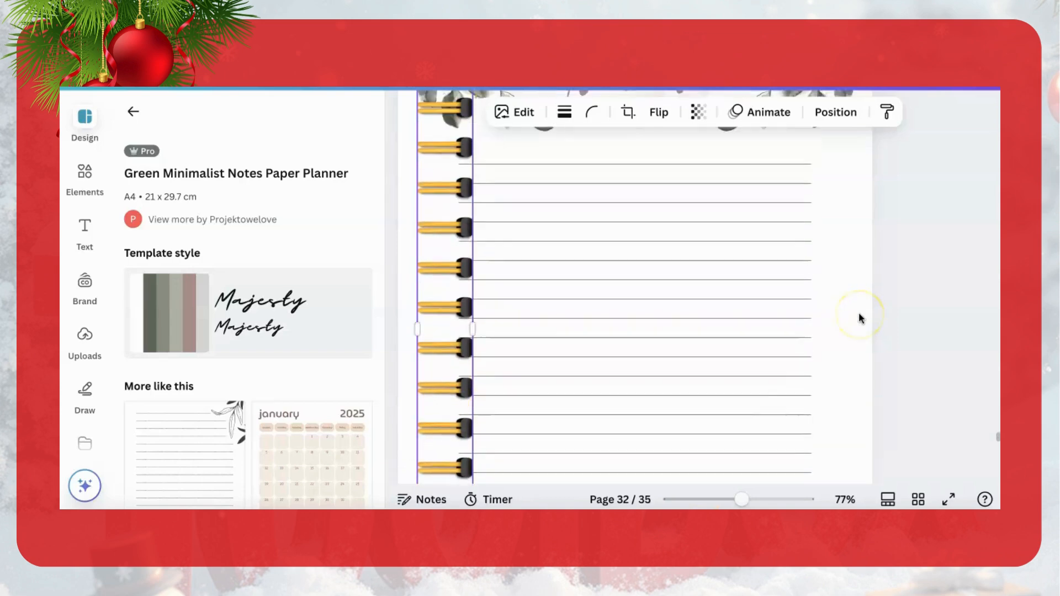
scroll(860, 318, up, 2)
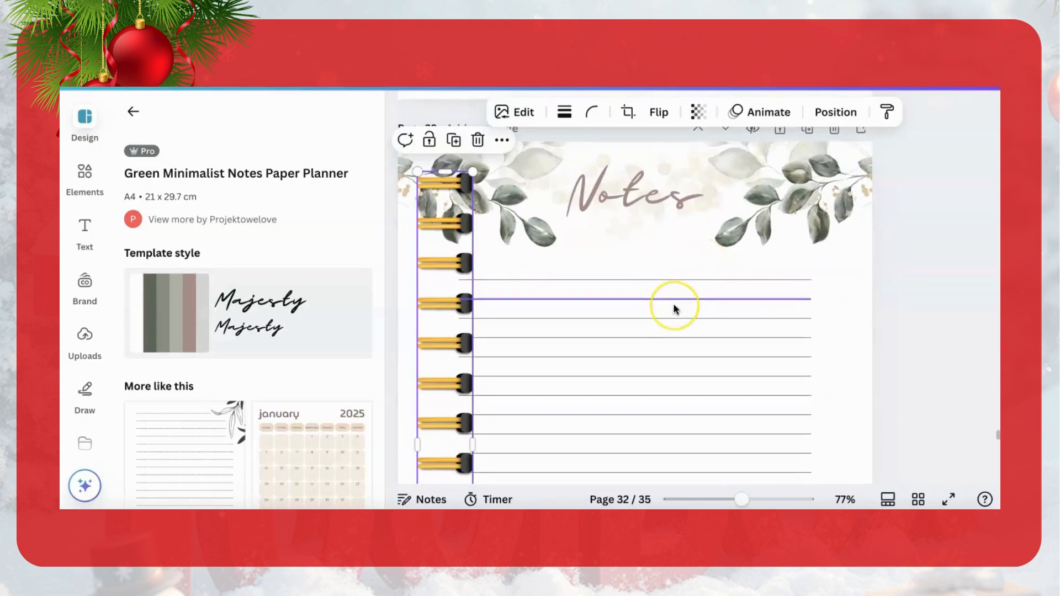
scroll(672, 308, up, 3)
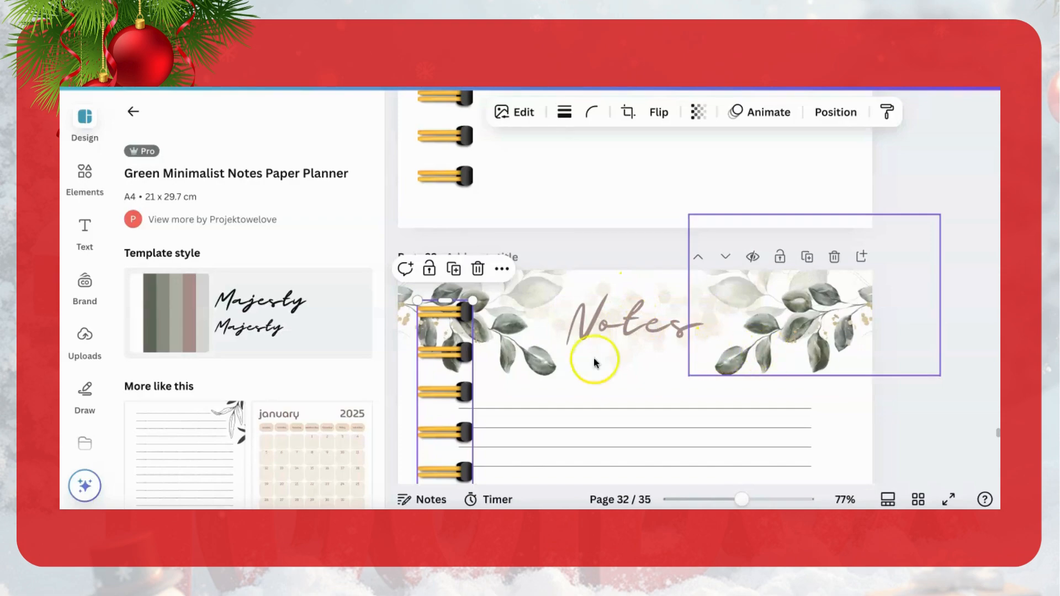
Step: Search the design elements for Christmas decorations using the recent search "chriistmas decor"
click(85, 176)
click(283, 114)
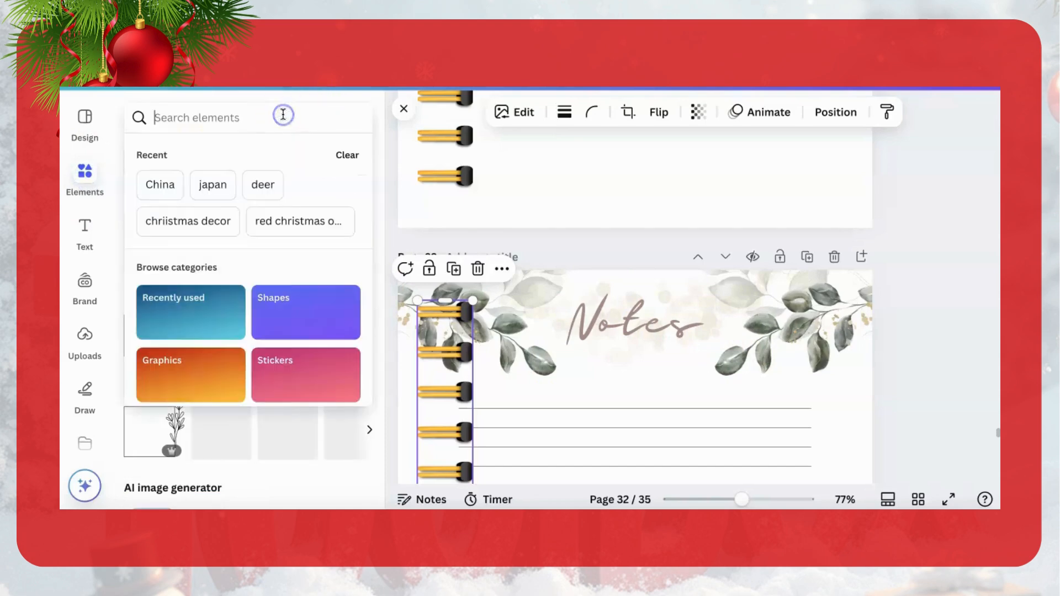
text(chriisttmas)
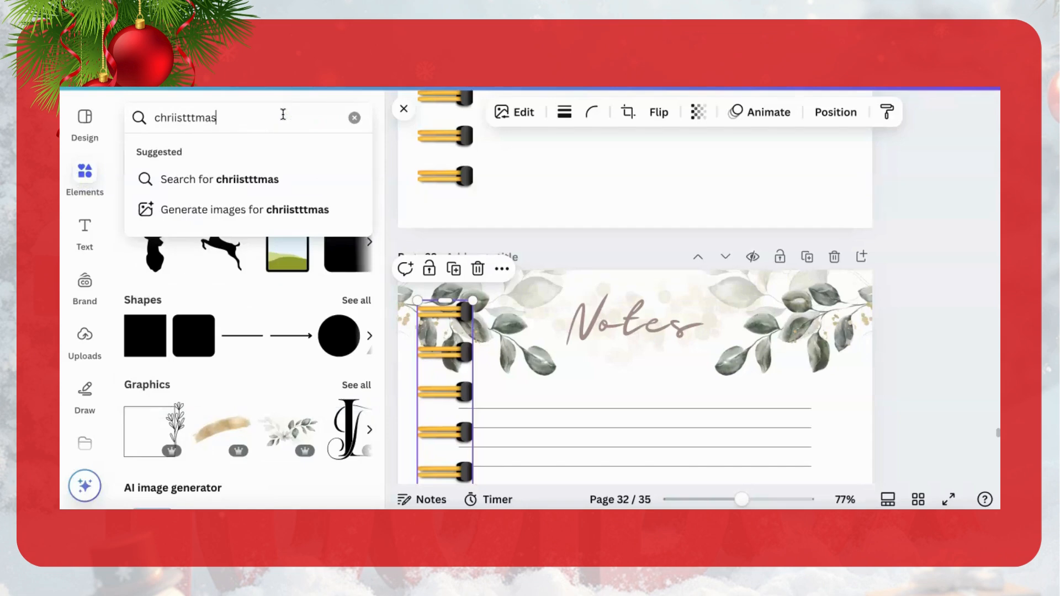
key(BackSpace)
key(BackSpace)
key(BackSpace)
key(BackSpace)
key(BackSpace)
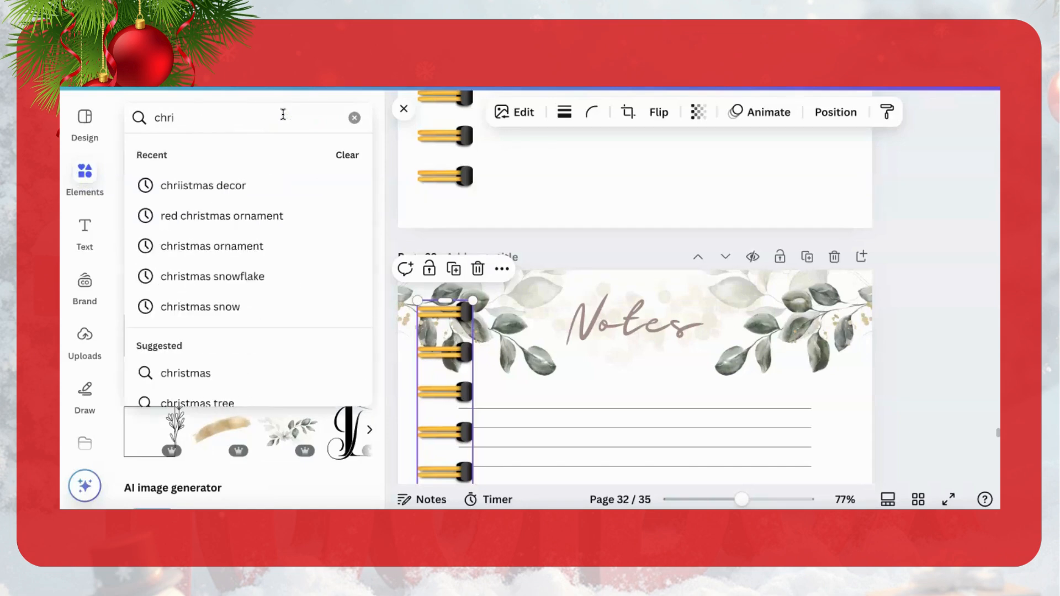
text(i)
click(239, 187)
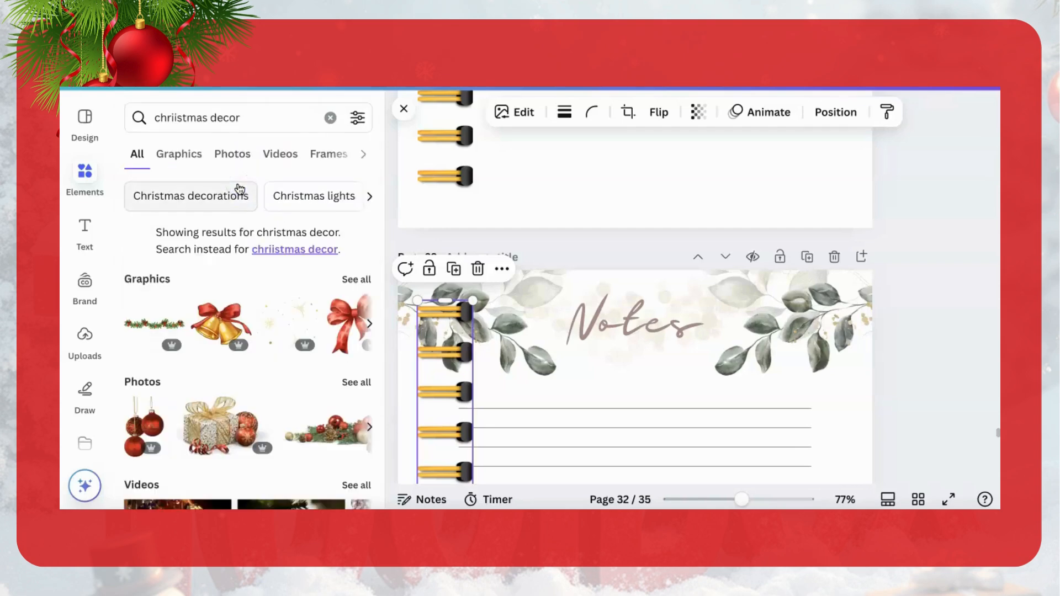
Step: Delete the green leaf images from both upper corners of the Notes page
scroll(218, 346, down, 2)
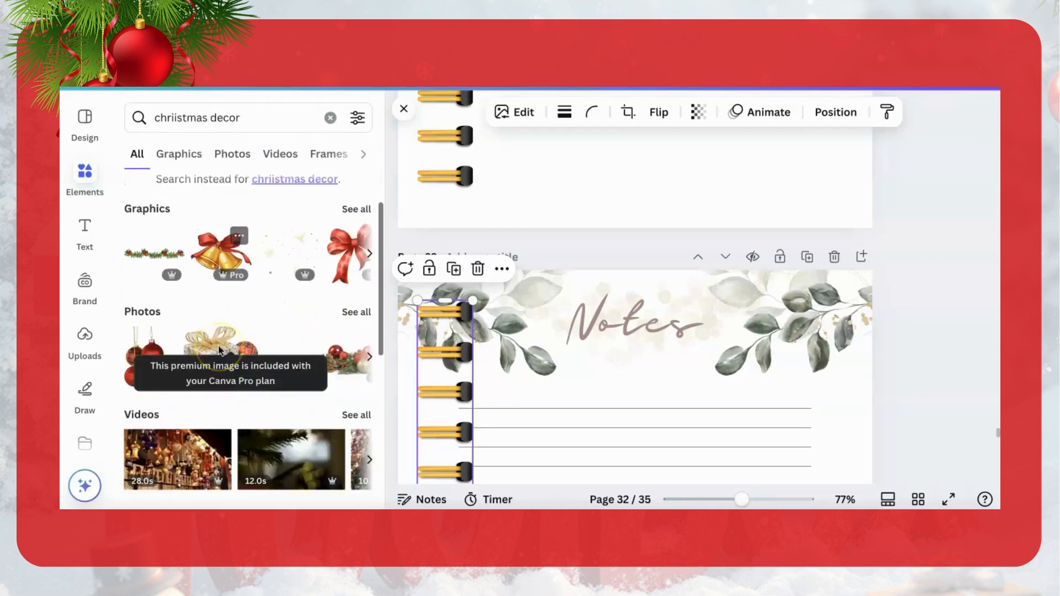
drag(309, 362, 516, 318)
click(481, 183)
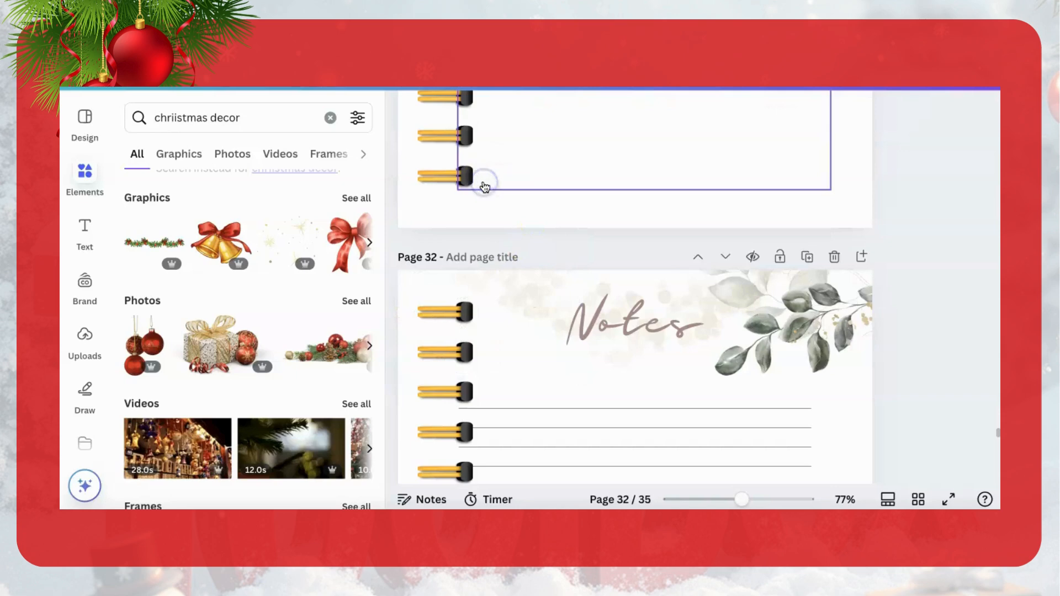
click(818, 341)
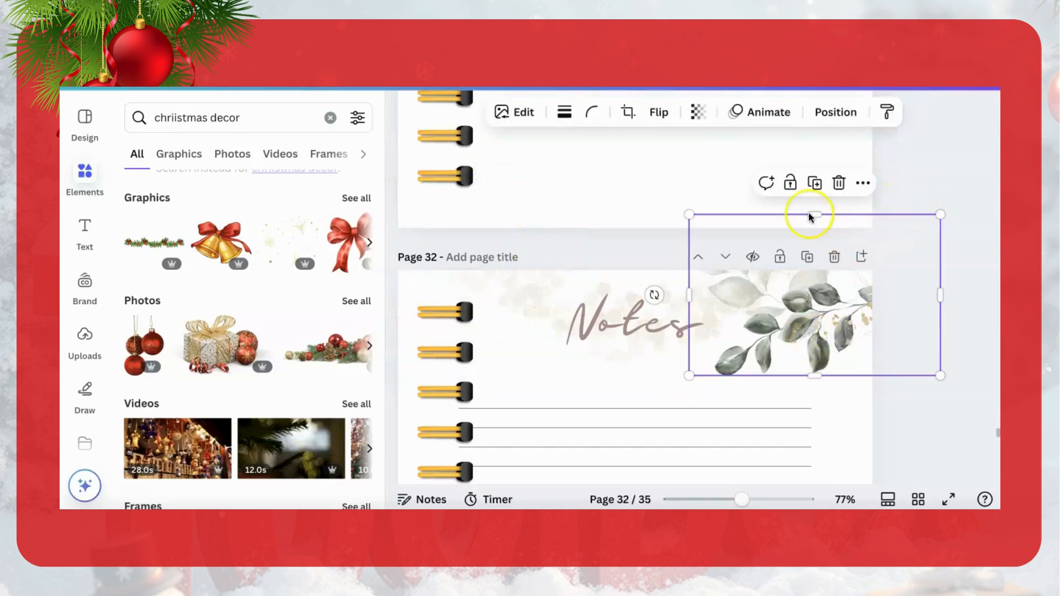
click(839, 183)
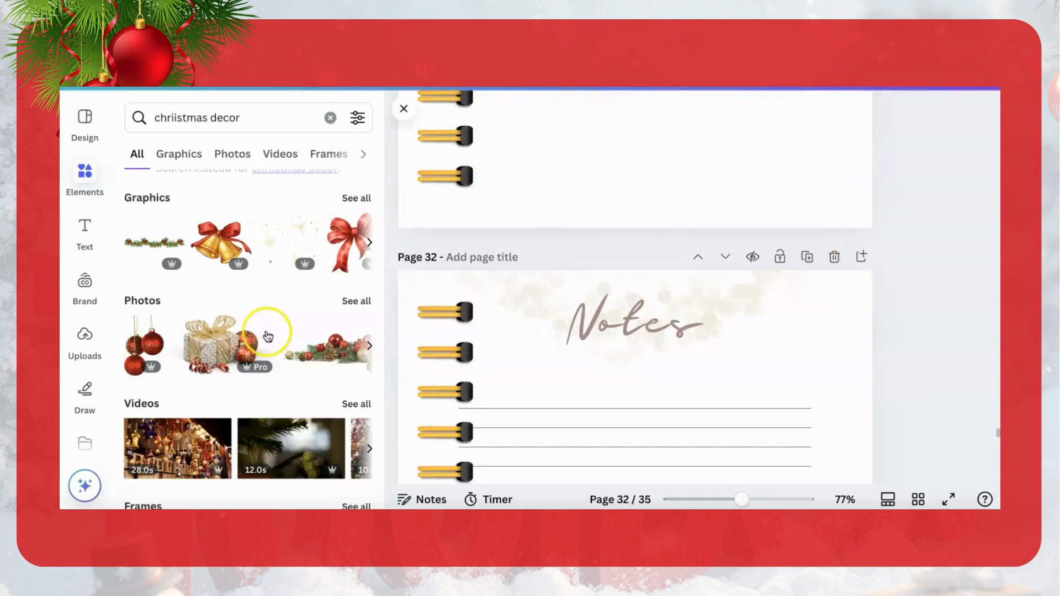
Step: Add the gift box with red ornaments photo to page 32, shrink it and place it in the page's upper-right corner
click(213, 347)
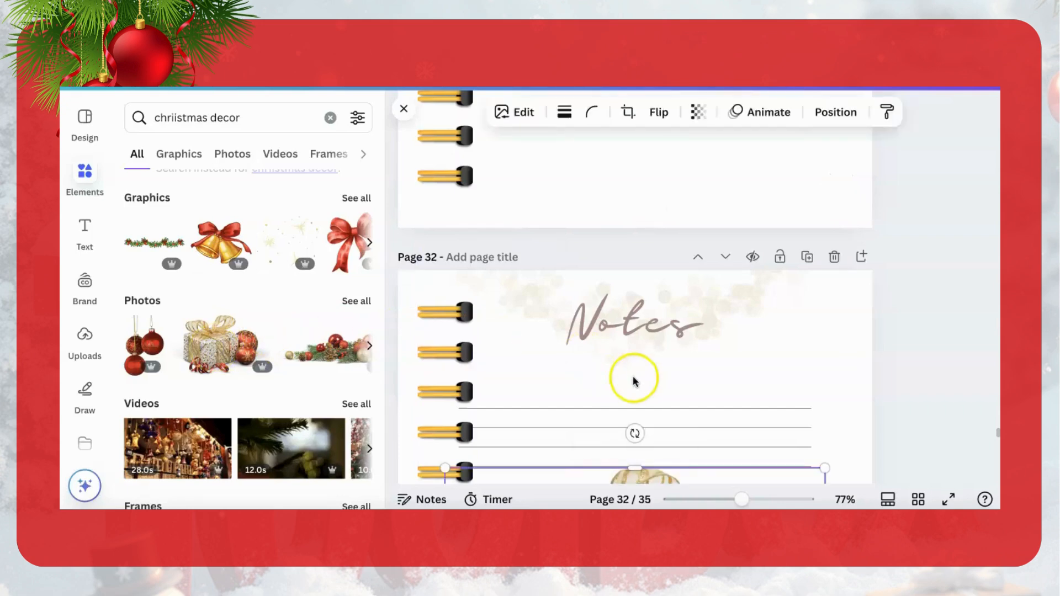
scroll(761, 407, down, 2)
scroll(761, 407, down, 3)
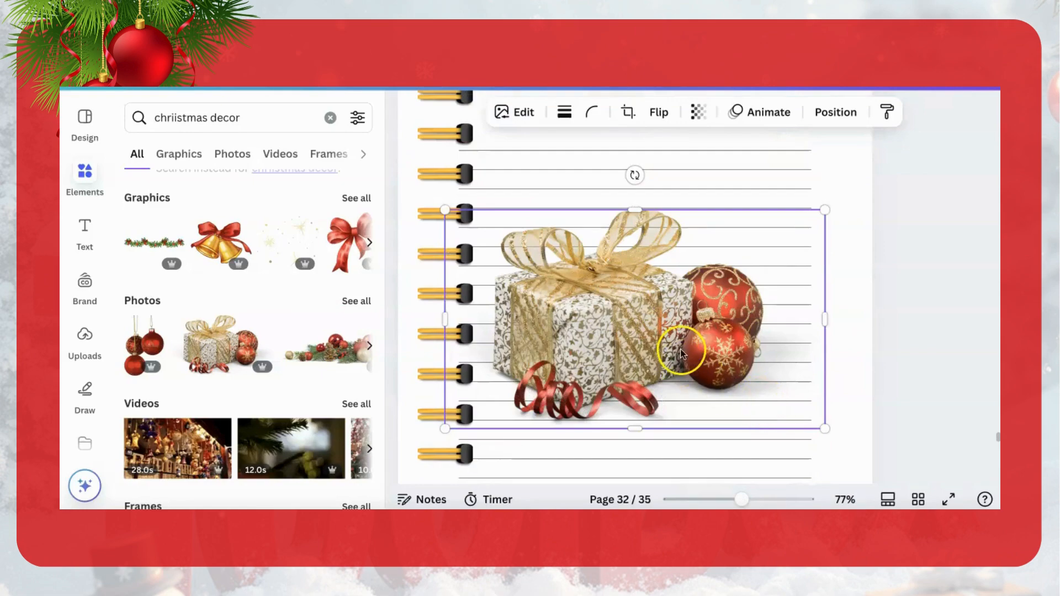
drag(741, 499, 714, 499)
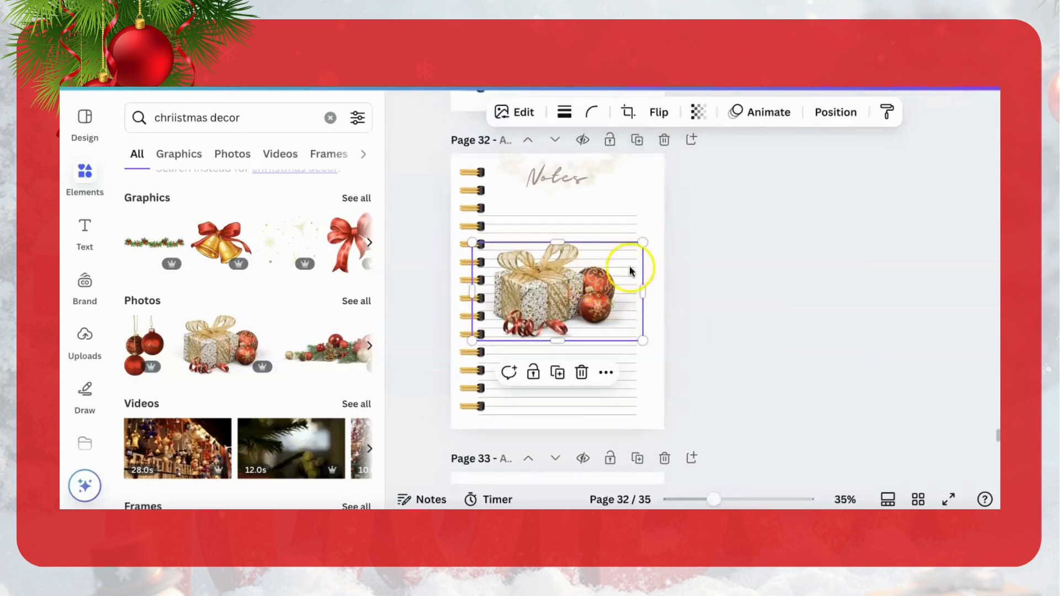
drag(554, 284, 616, 203)
drag(682, 167, 624, 178)
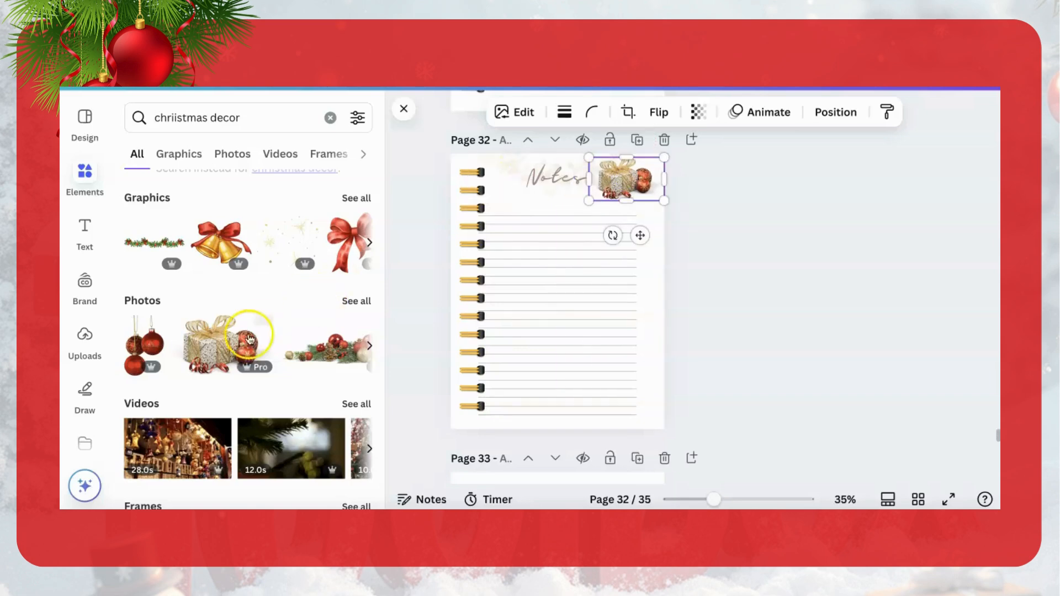
Step: Add the red berries and pine photo from the full photo results, shrink it and place it left of the Notes title
scroll(243, 345, down, 3)
scroll(348, 318, up, 4)
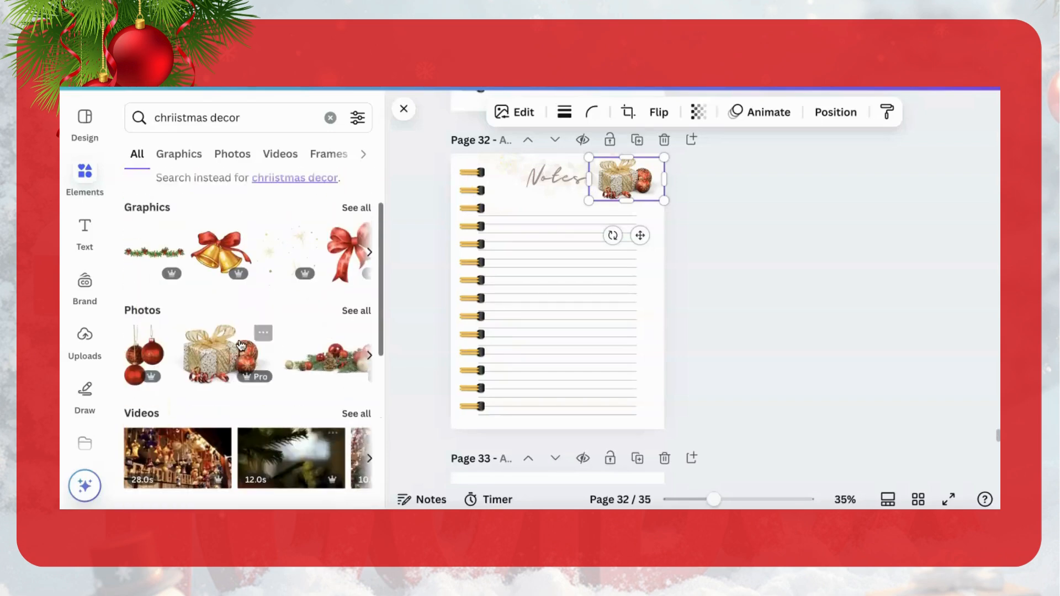
click(348, 313)
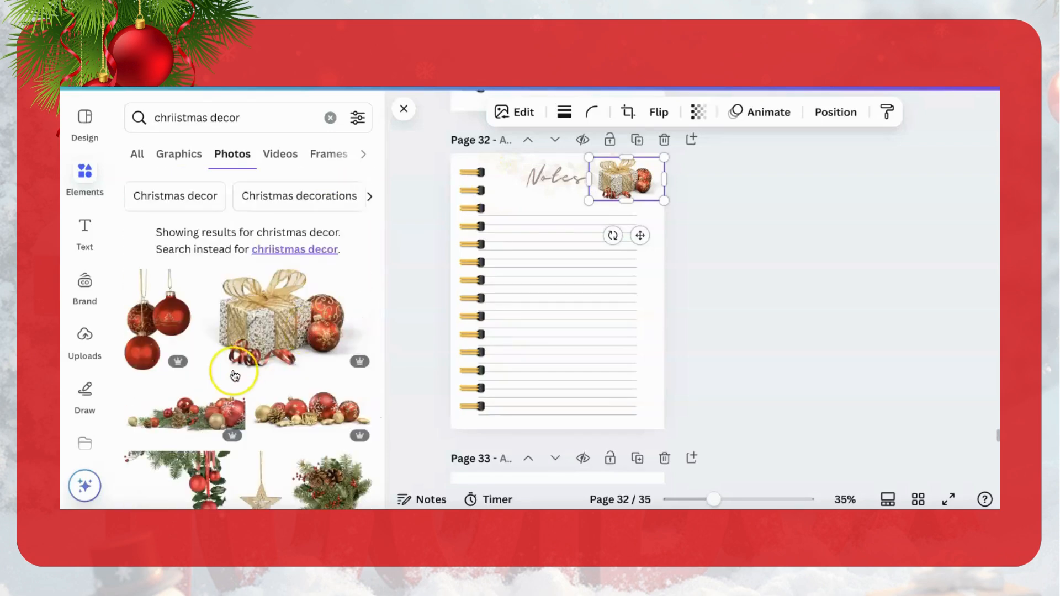
scroll(234, 373, down, 2)
scroll(235, 375, down, 2)
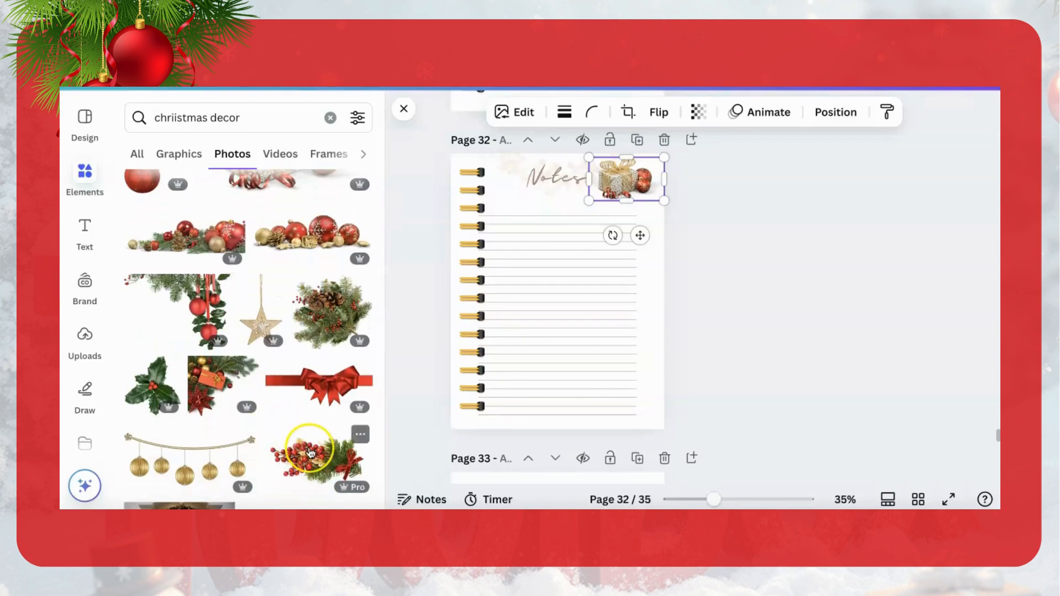
drag(311, 451, 285, 442)
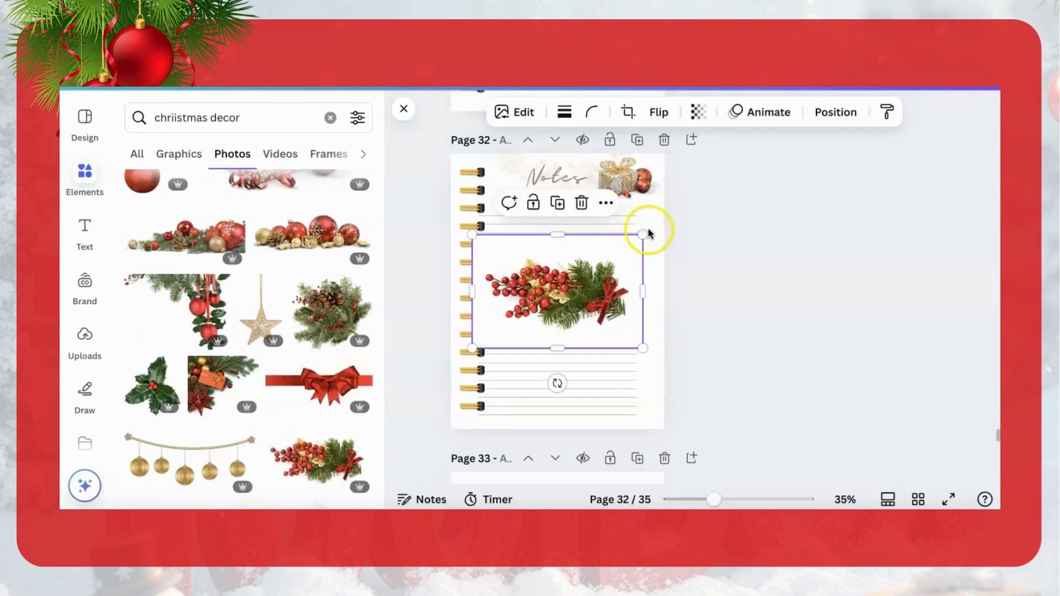
drag(643, 235, 499, 174)
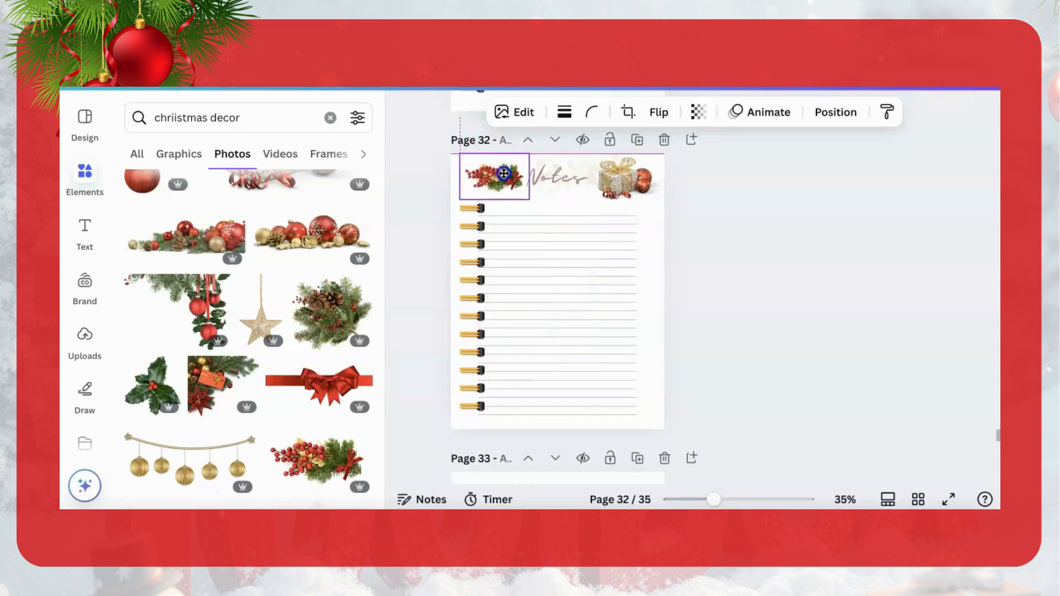
Step: Change the Notes title's font to Burgues Script, matching the My Christmas Routine heading on page 25
click(575, 181)
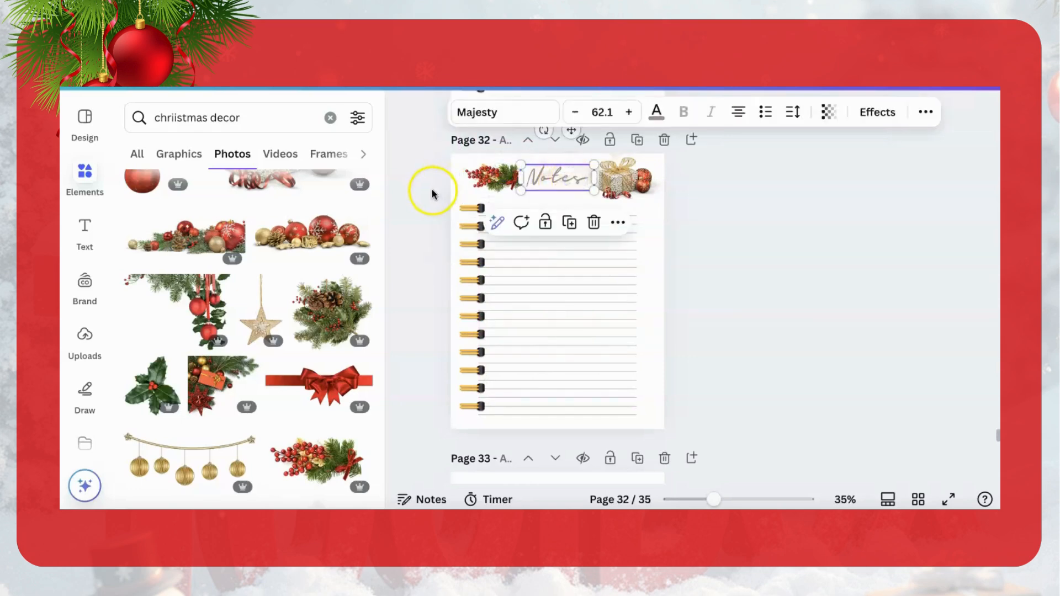
scroll(432, 193, up, 3)
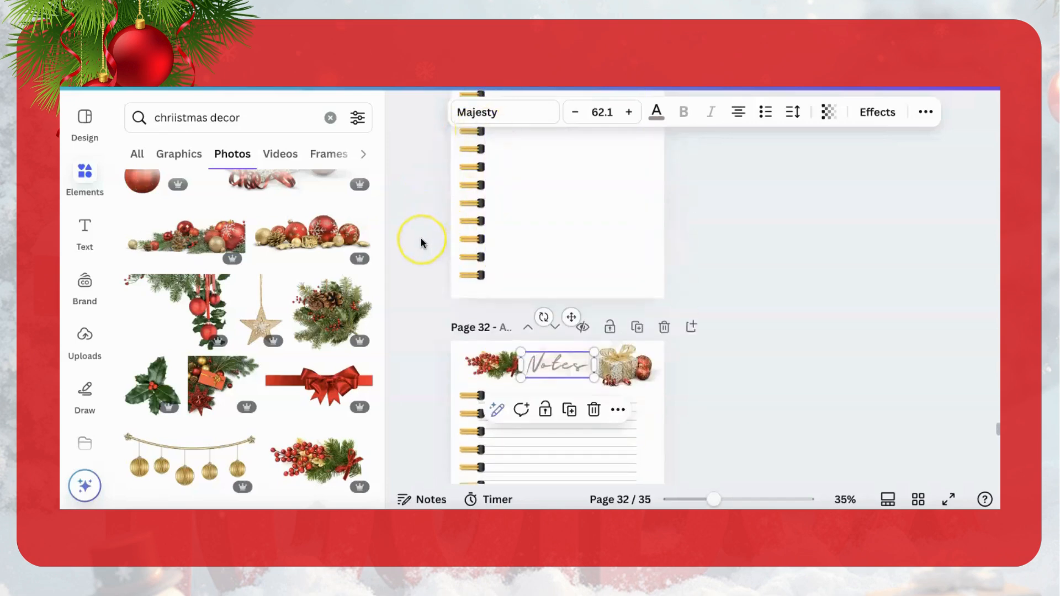
scroll(421, 243, up, 10)
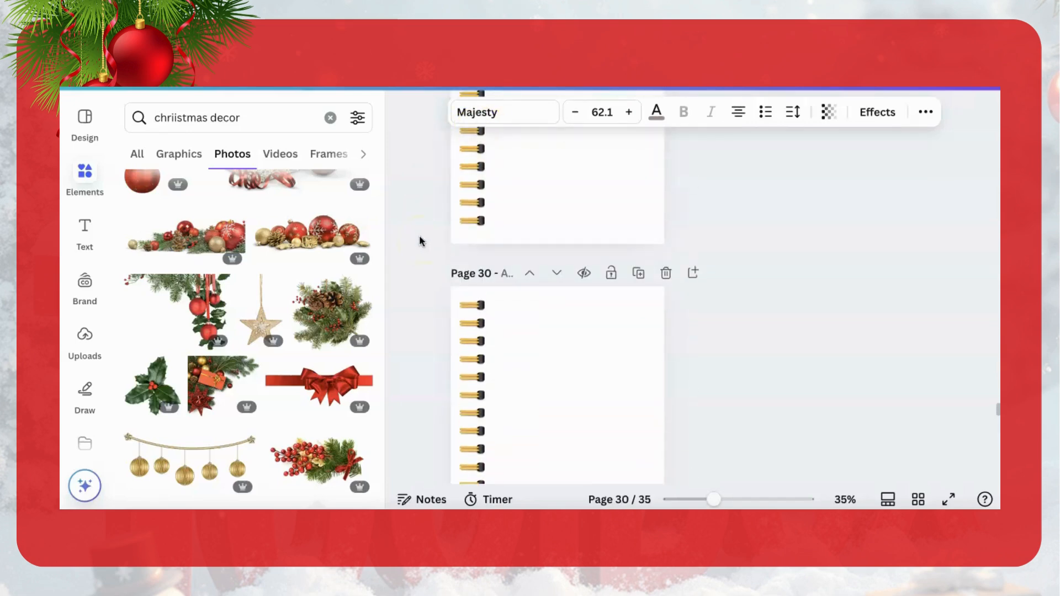
scroll(420, 238, down, 2)
scroll(420, 237, up, 4)
scroll(421, 241, up, 20)
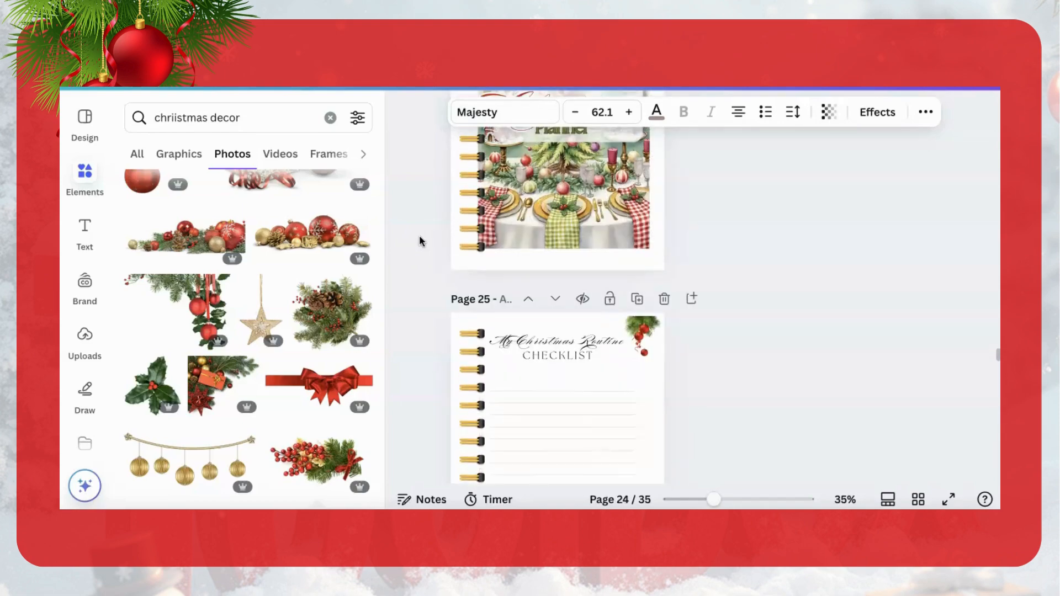
click(521, 343)
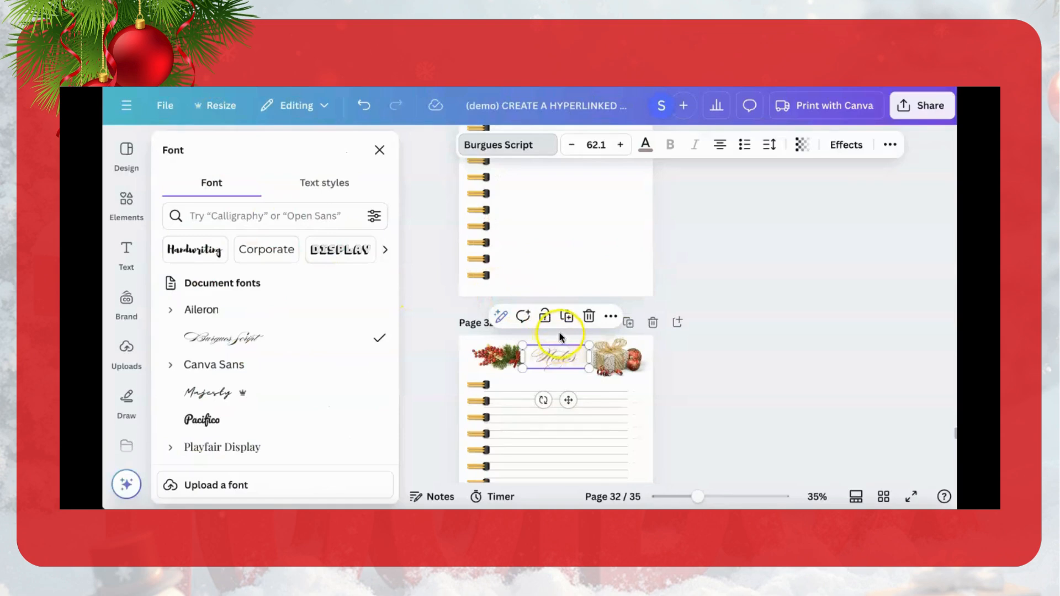
Step: Recolor the Notes title with the golden brown from the gift photo's colors, after trying its orange-red and beige
double_click(556, 363)
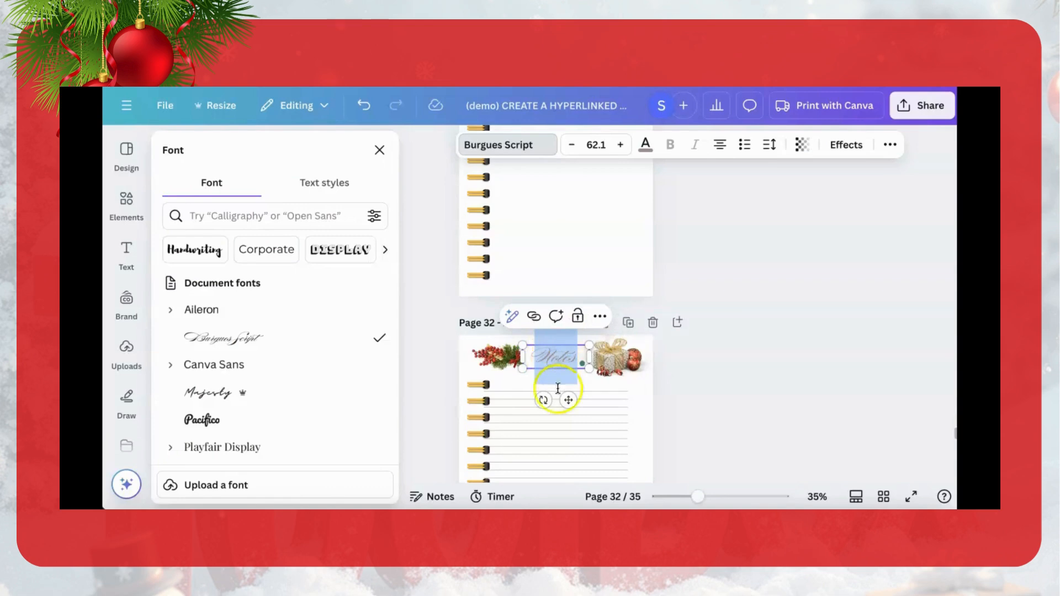
mouse_move(725, 501)
mouse_down()
mouse_move(749, 502)
mouse_move(723, 500)
mouse_up()
click(665, 457)
scroll(642, 445, down, 2)
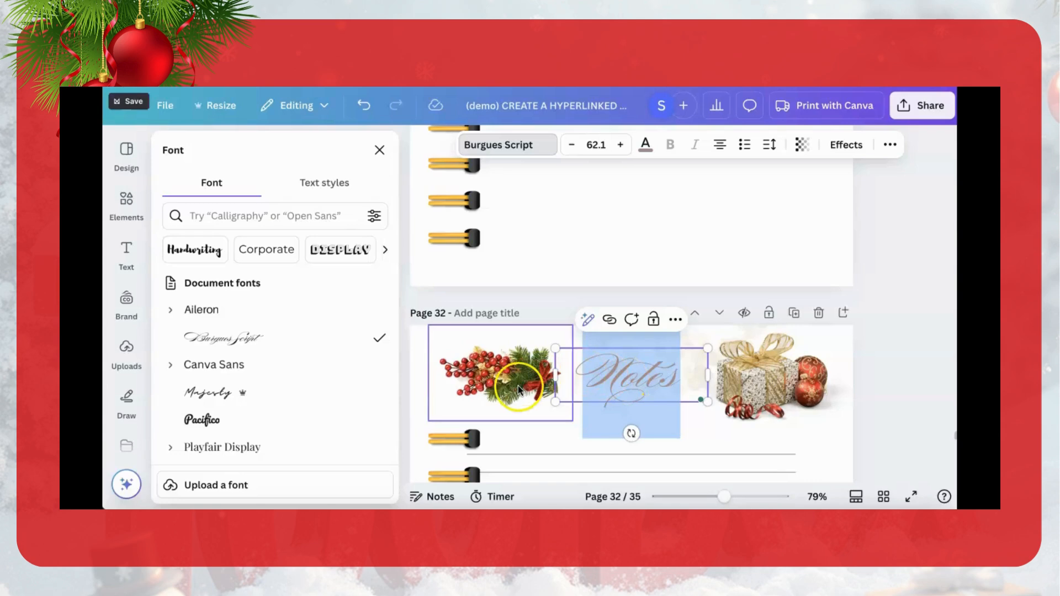
click(627, 384)
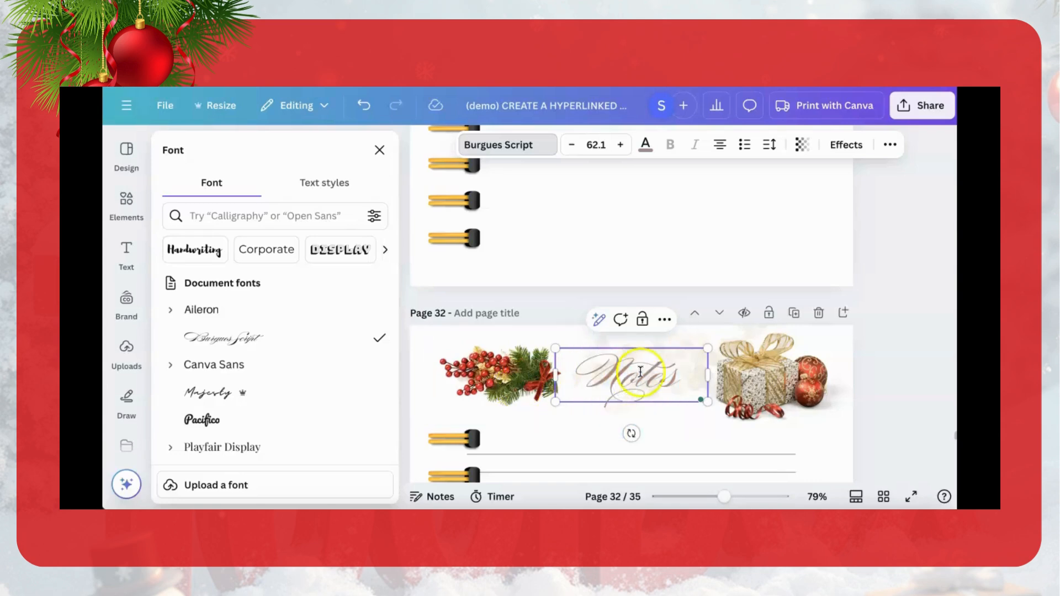
drag(663, 379, 580, 378)
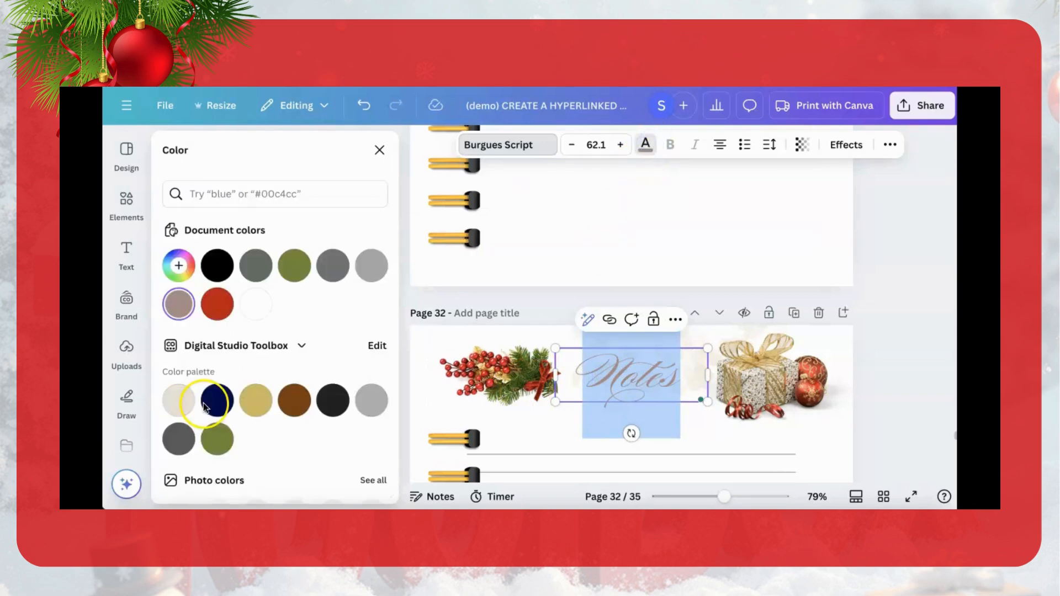
scroll(221, 420, down, 5)
scroll(219, 428, down, 2)
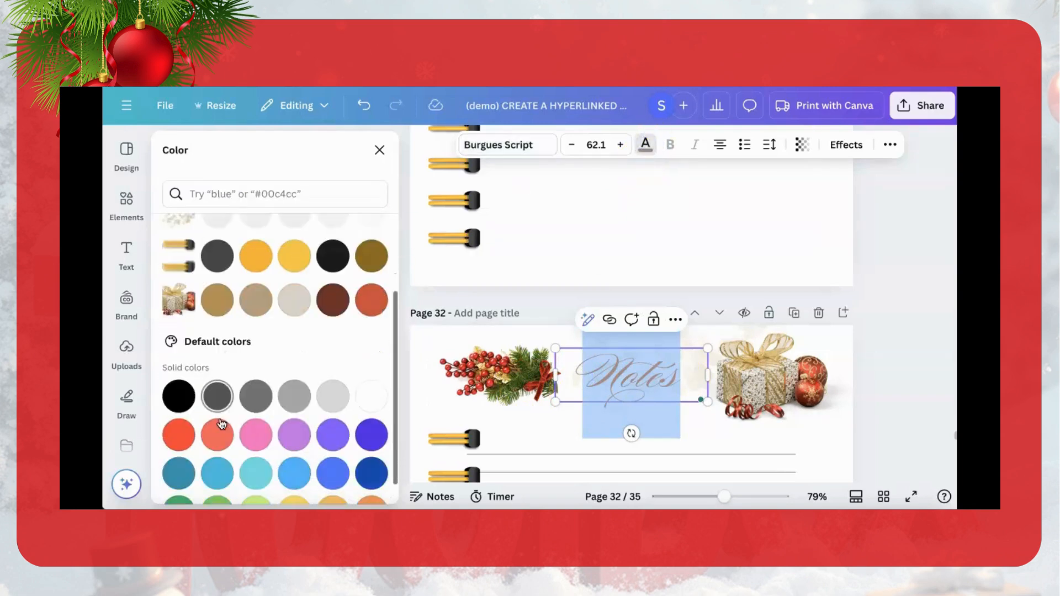
scroll(248, 398, up, 3)
scroll(287, 376, down, 2)
click(358, 332)
click(371, 331)
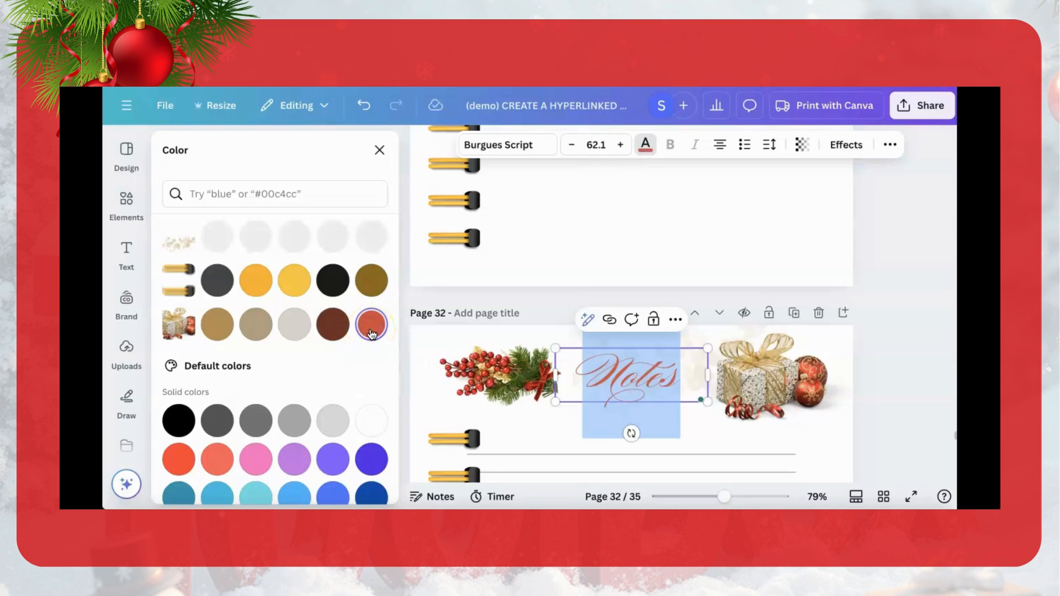
click(254, 330)
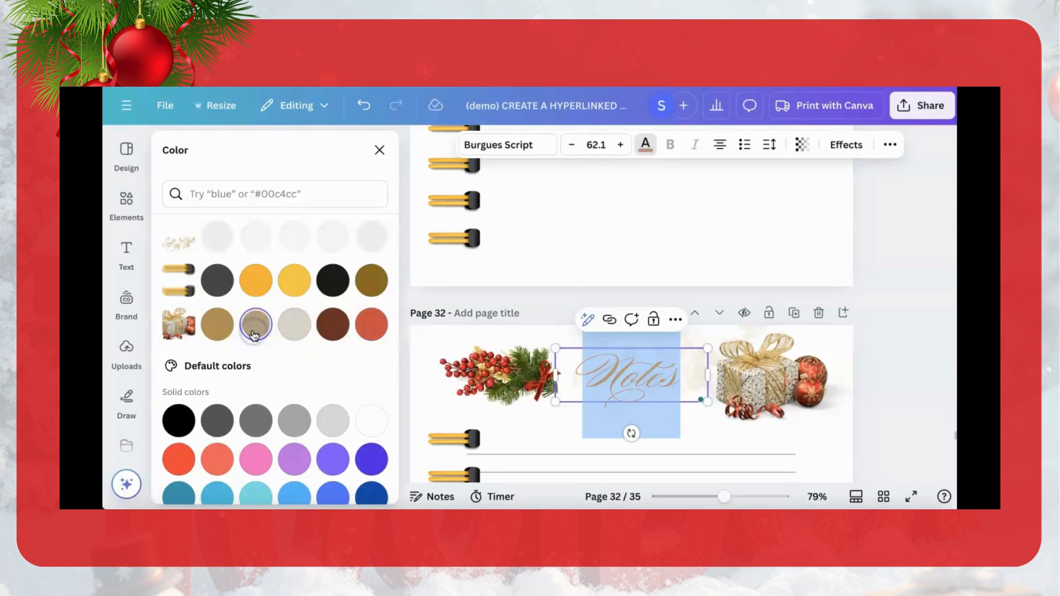
click(221, 333)
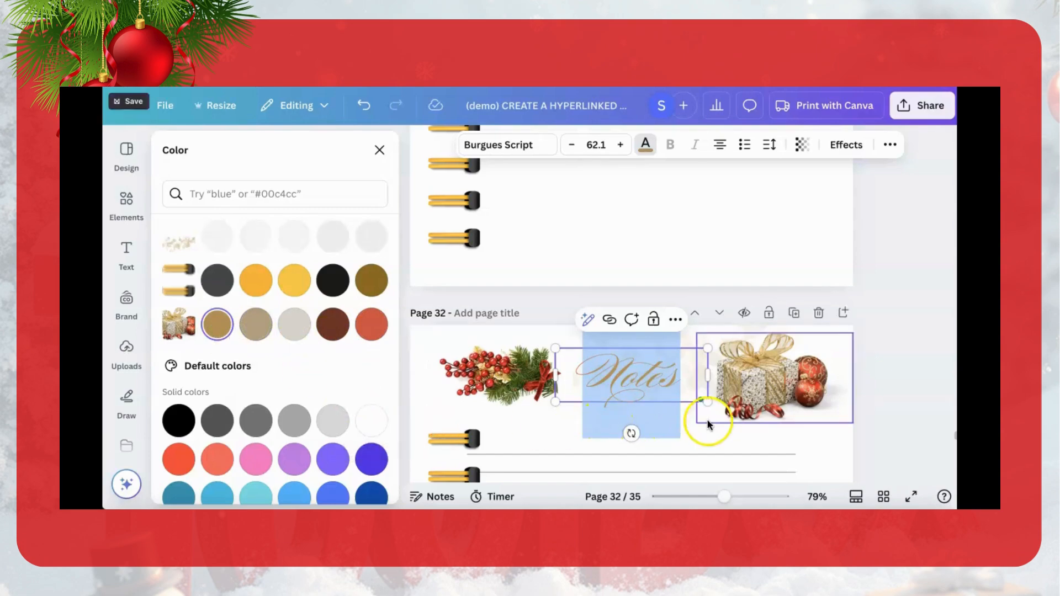
click(900, 420)
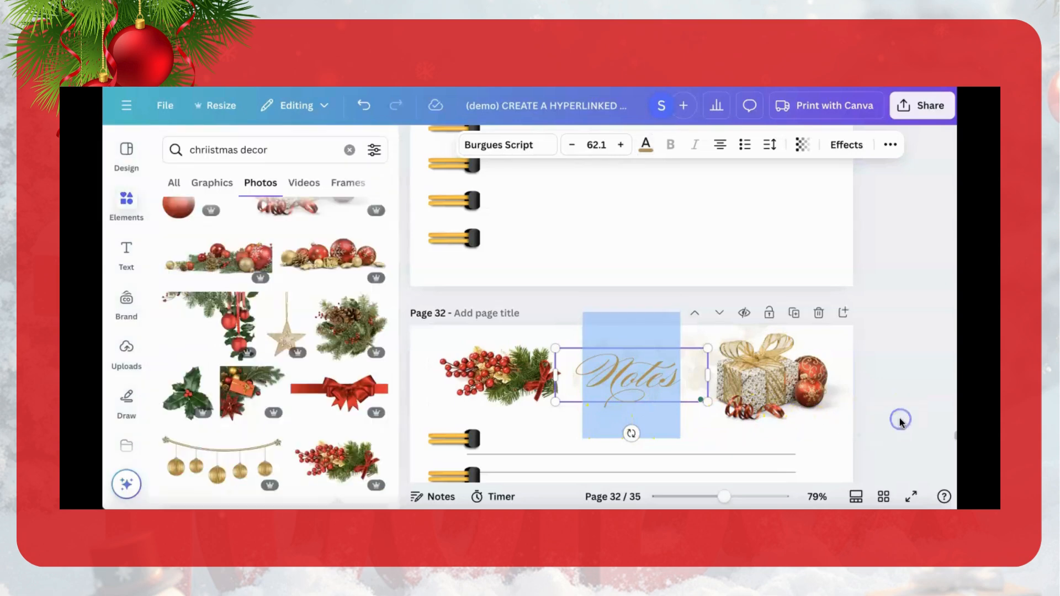
Step: Remove the background of the red berries photo on page 32 with BG Remover
scroll(695, 439, down, 2)
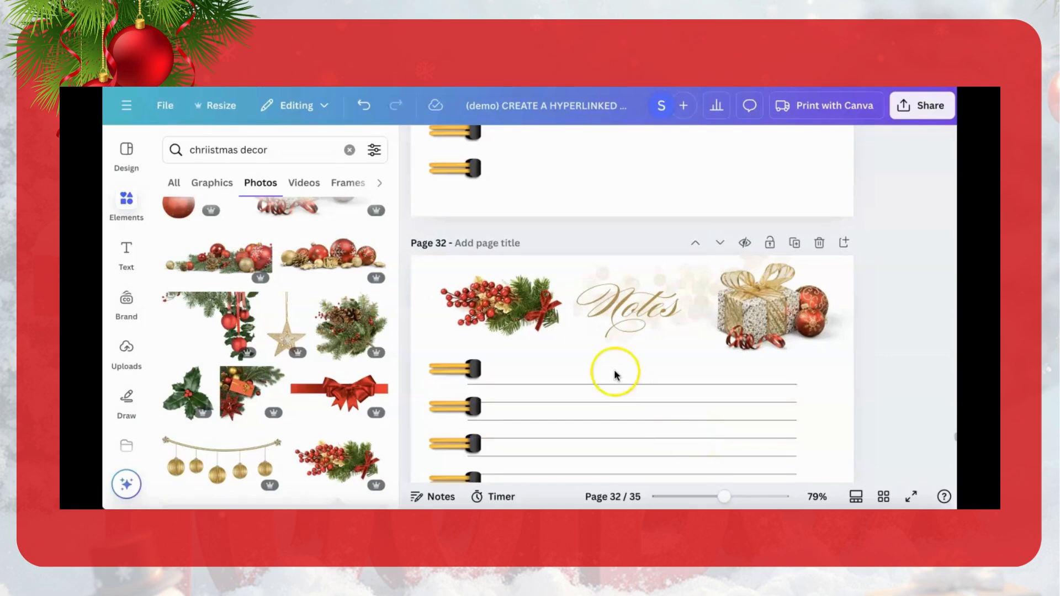
click(519, 306)
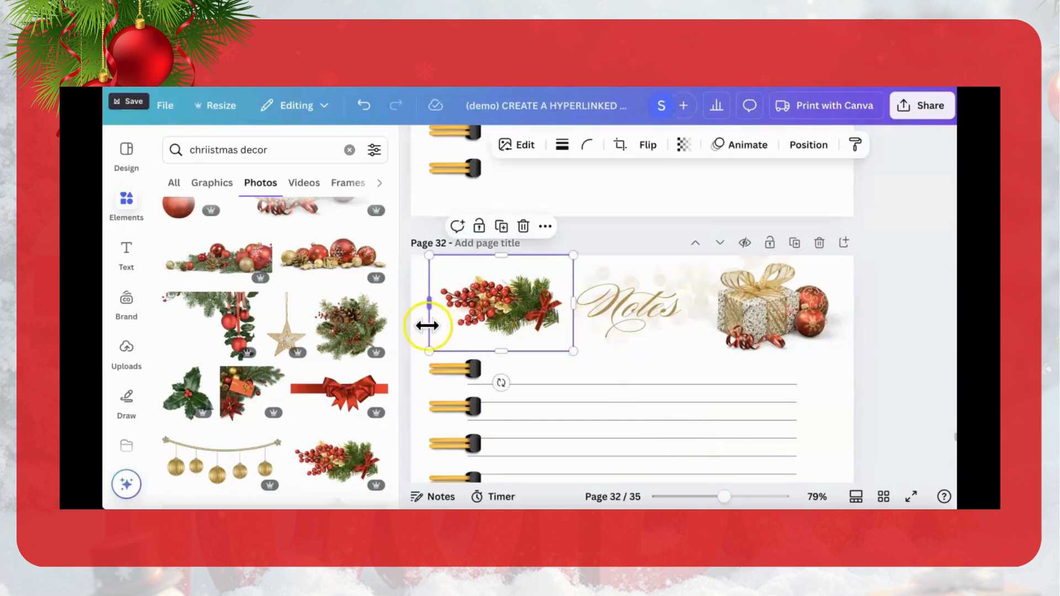
click(528, 147)
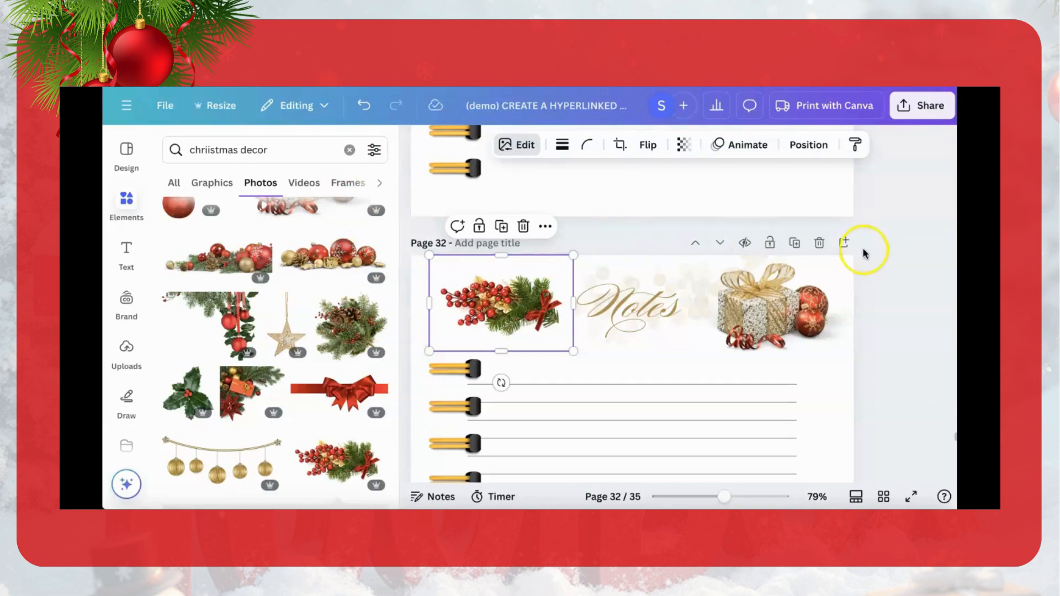
click(904, 261)
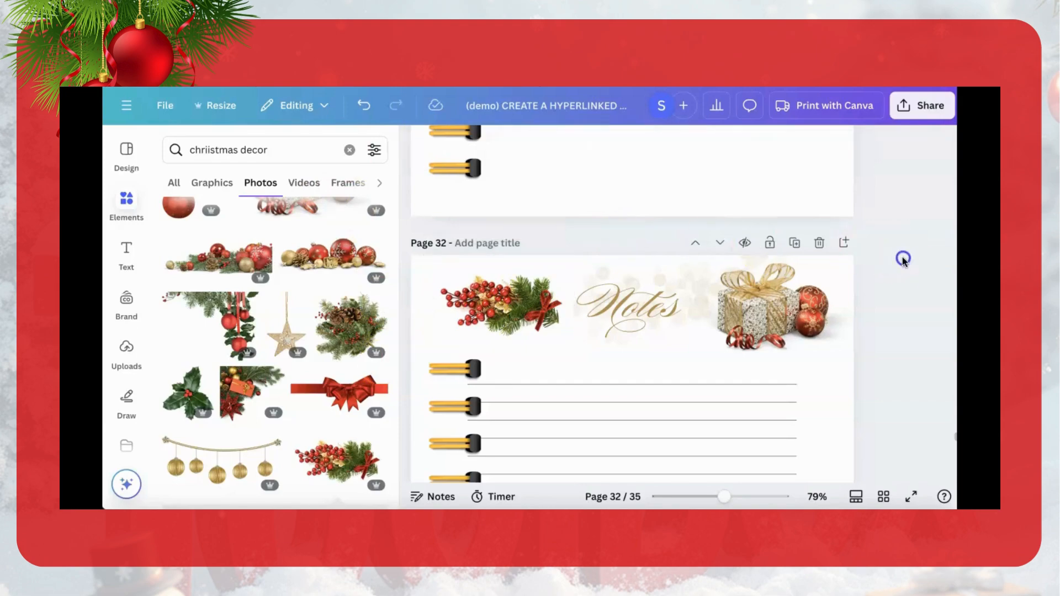
click(501, 320)
click(528, 145)
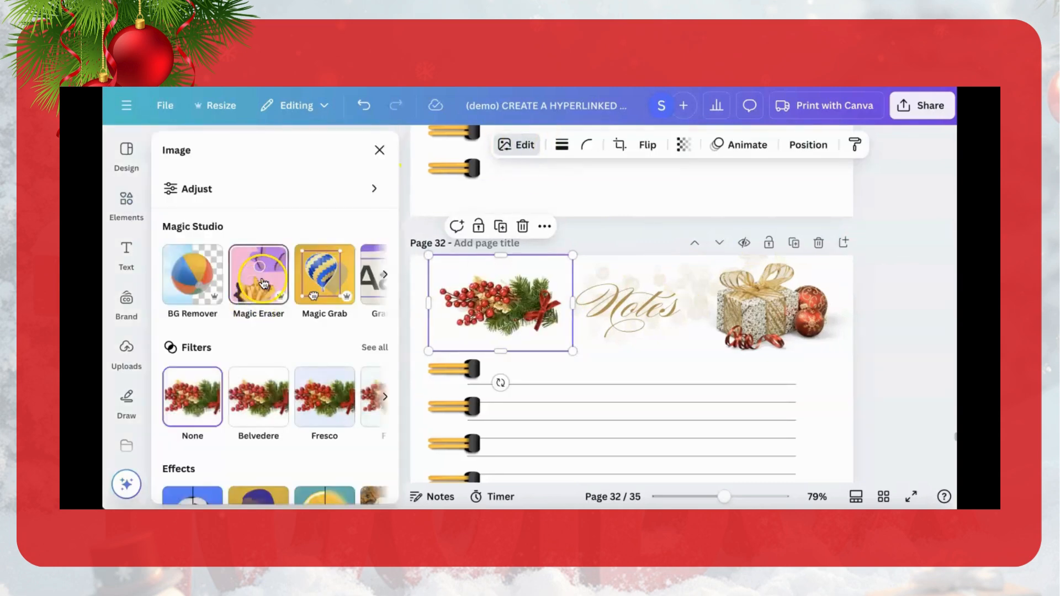
click(185, 289)
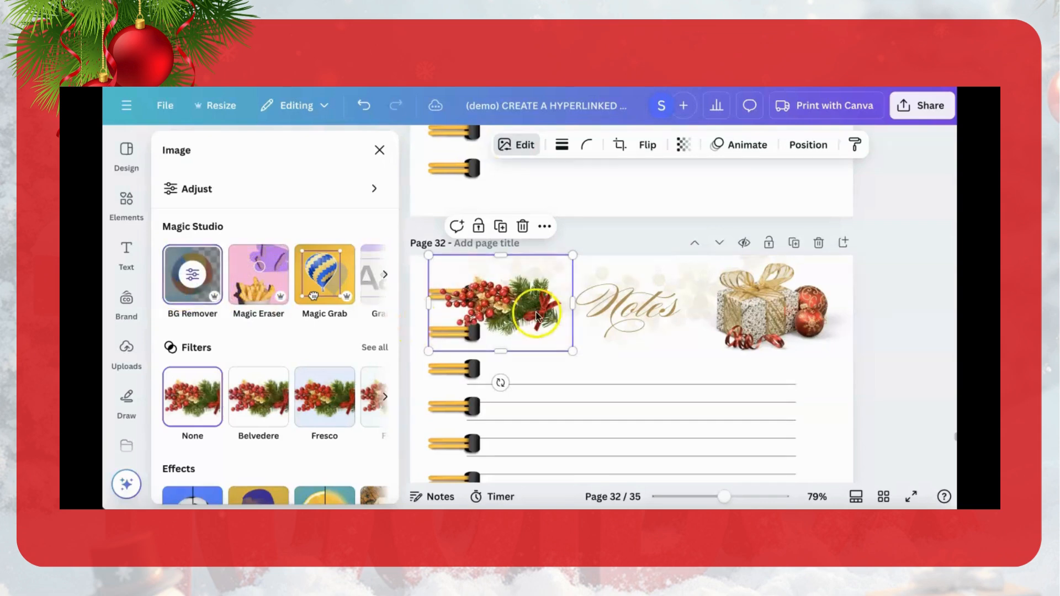
Step: Move the berries photo right and the gift photo left so both sit closer to the Notes title
drag(521, 312, 554, 311)
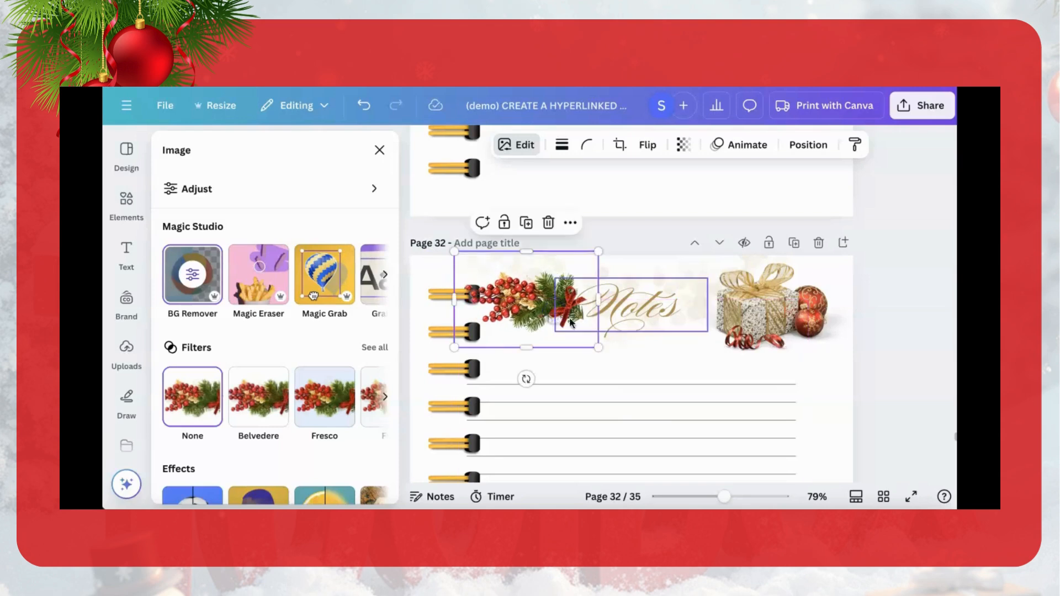
drag(758, 309, 730, 308)
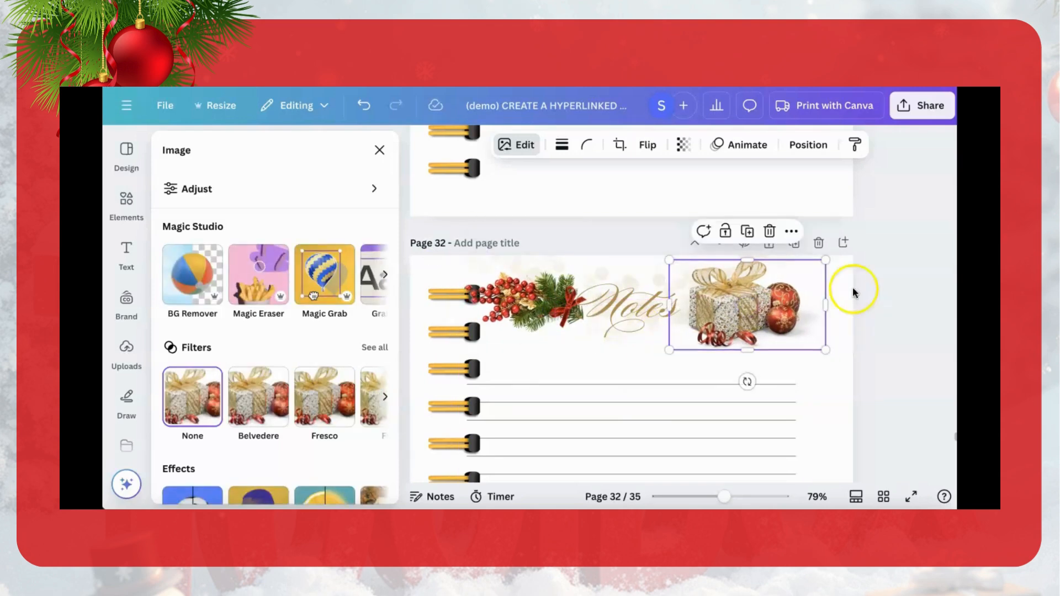
Step: Switch to the page grid overview and duplicate the Christmas-styled Notes page 32 three times
click(909, 294)
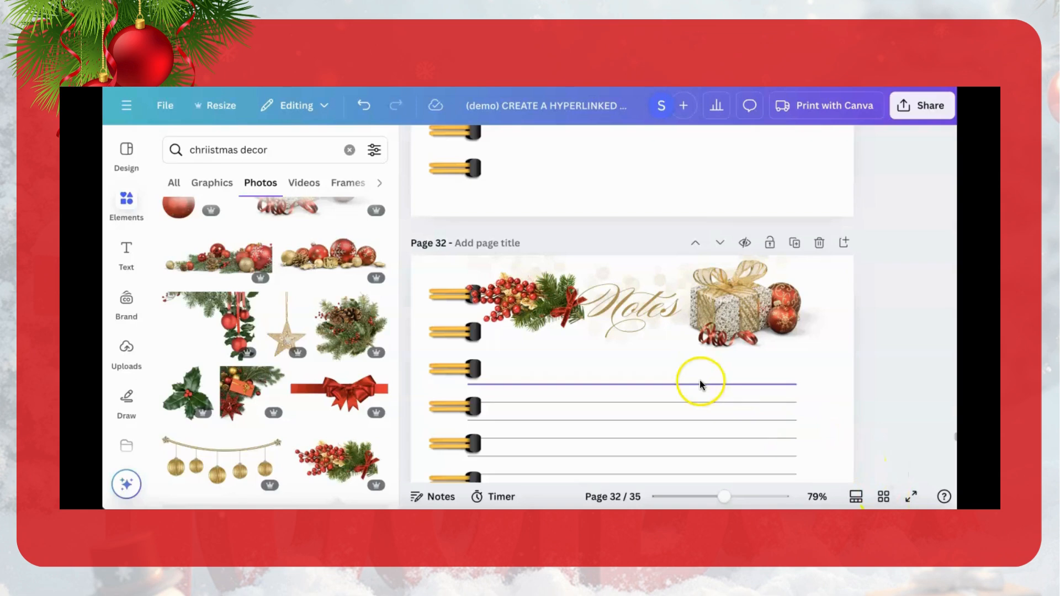
click(883, 495)
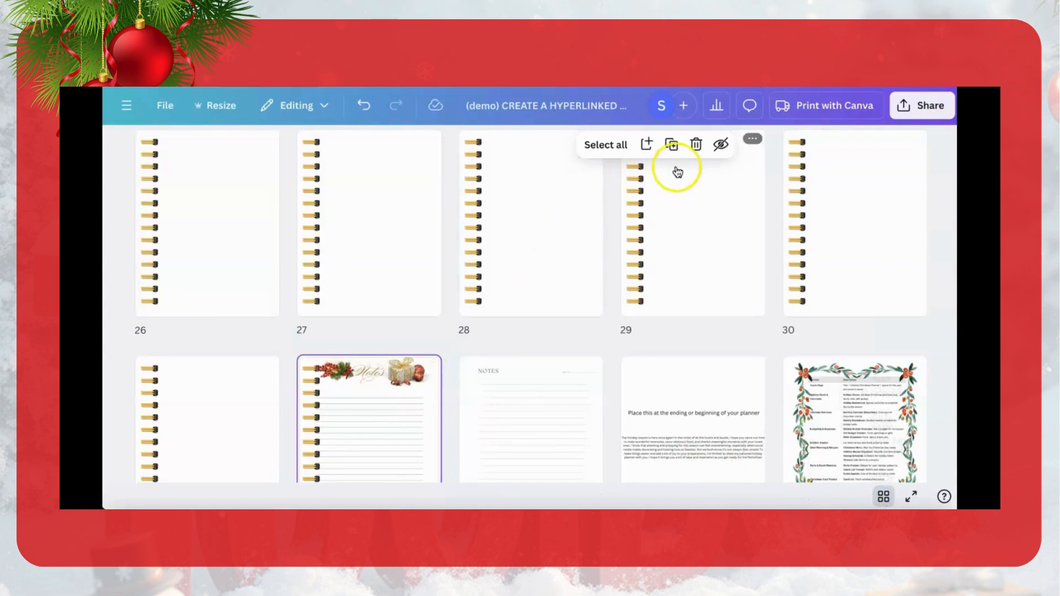
click(673, 146)
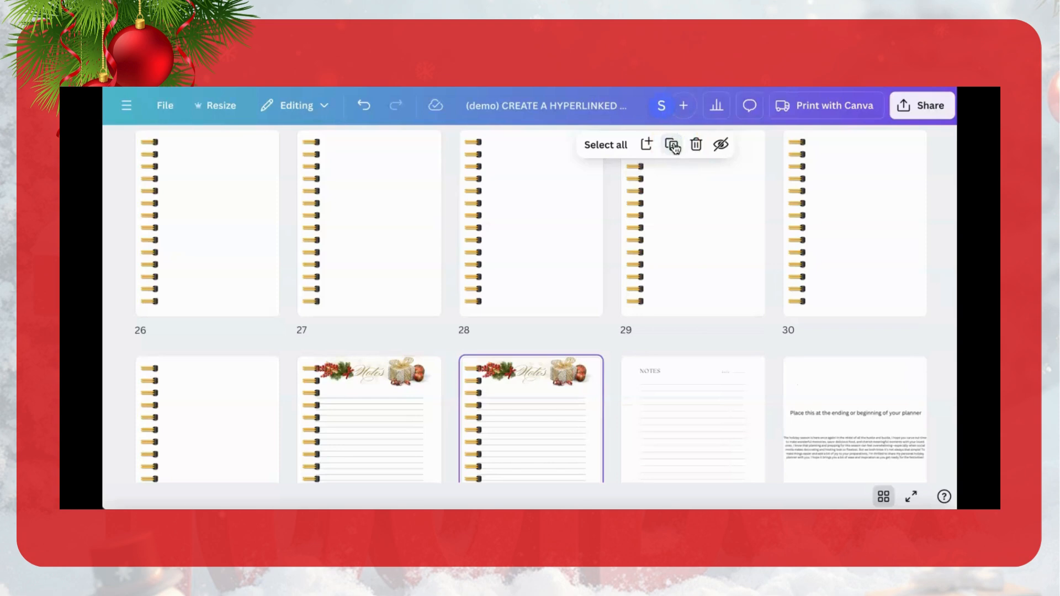
click(672, 145)
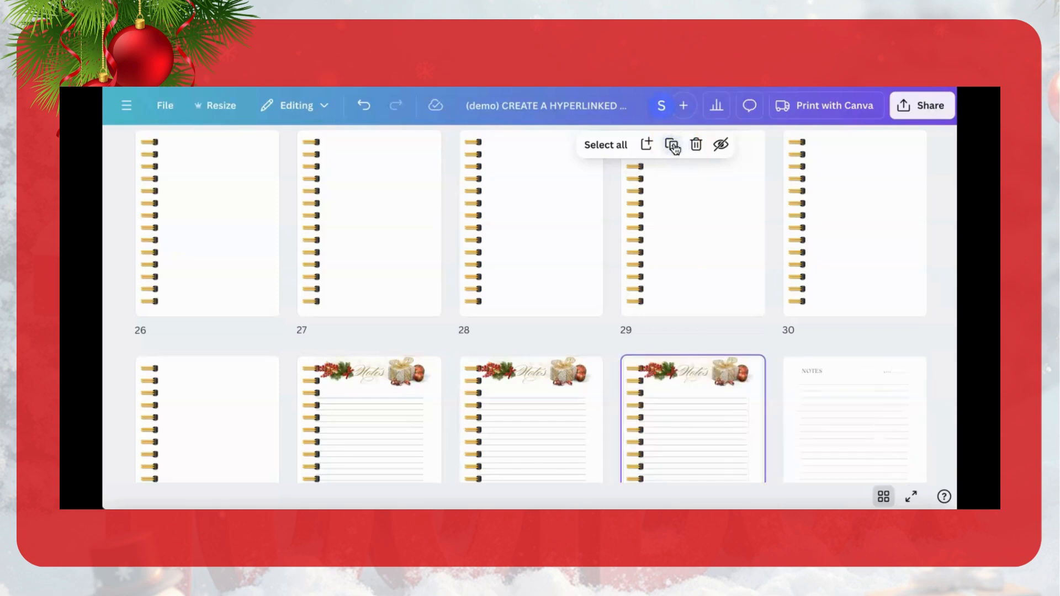
click(673, 145)
Step: Delete the extra styled Notes copy on page 35 and the original plain Notes template page that follows it
scroll(577, 407, down, 2)
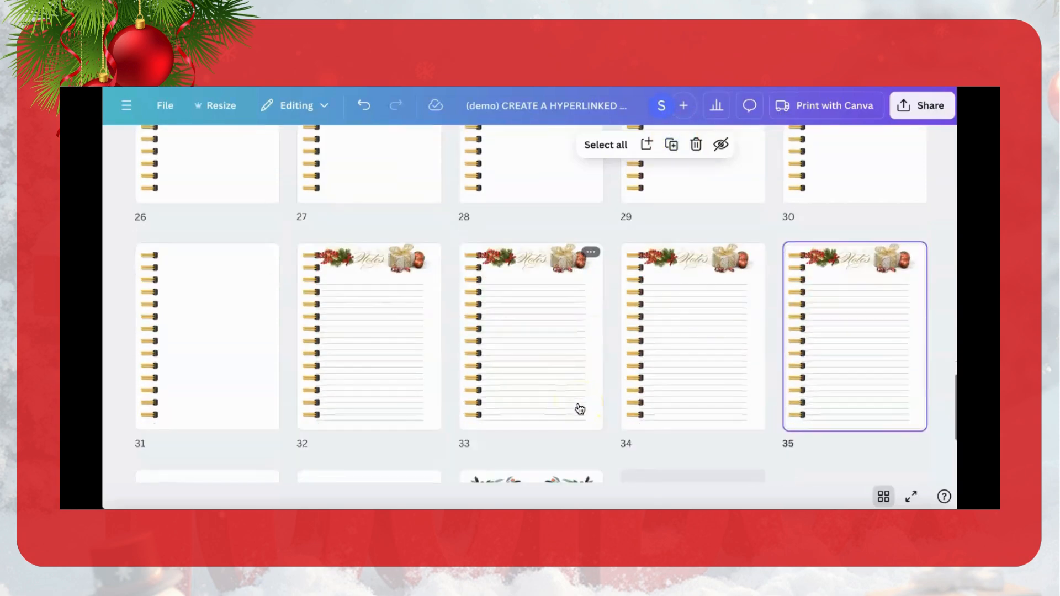
click(696, 145)
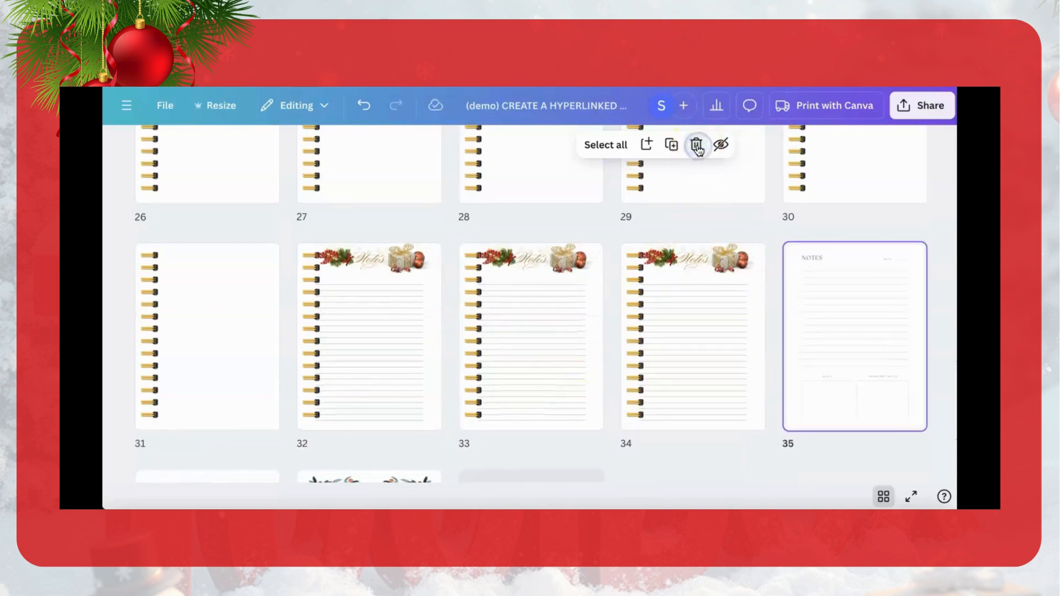
click(697, 146)
Step: Move the first styled Notes page into the Holiday Shopping List section, directly behind its checklist, as page 13
scroll(598, 307, up, 3)
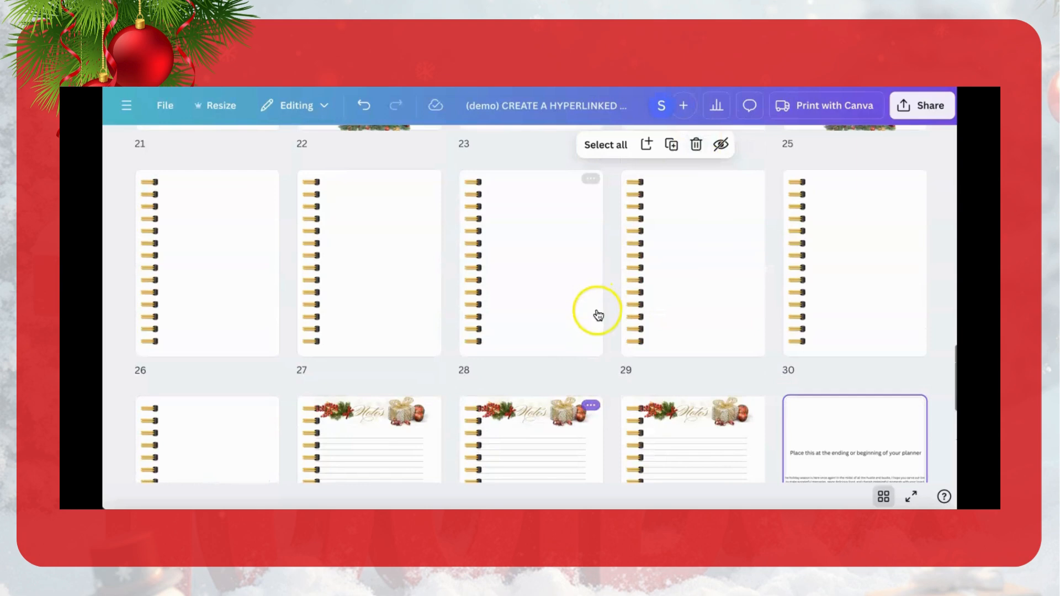
drag(395, 438, 506, 260)
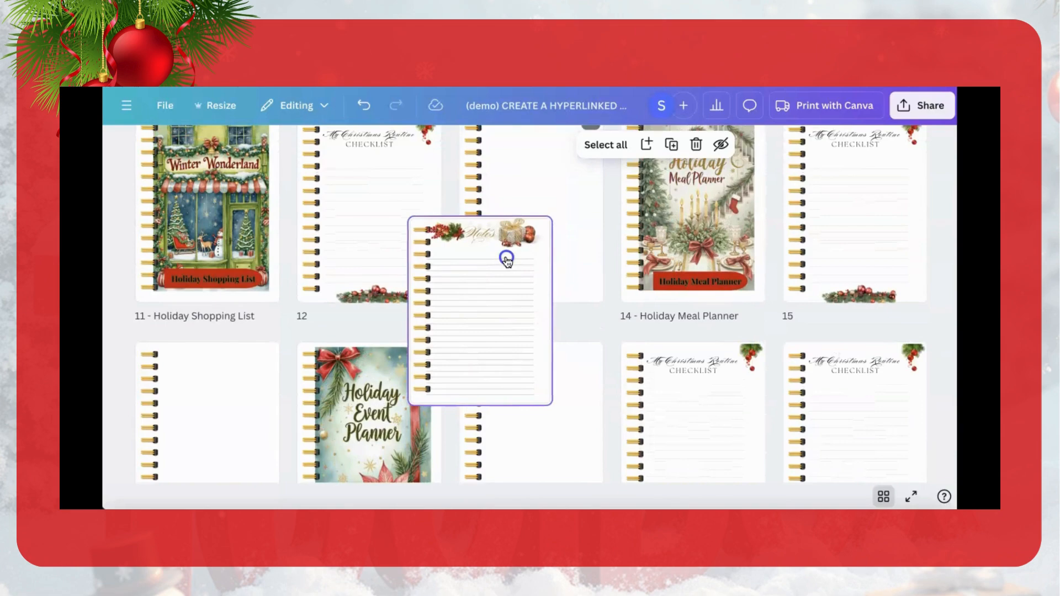
mouse_move(507, 260)
mouse_down()
mouse_move(502, 213)
mouse_move(505, 270)
mouse_up()
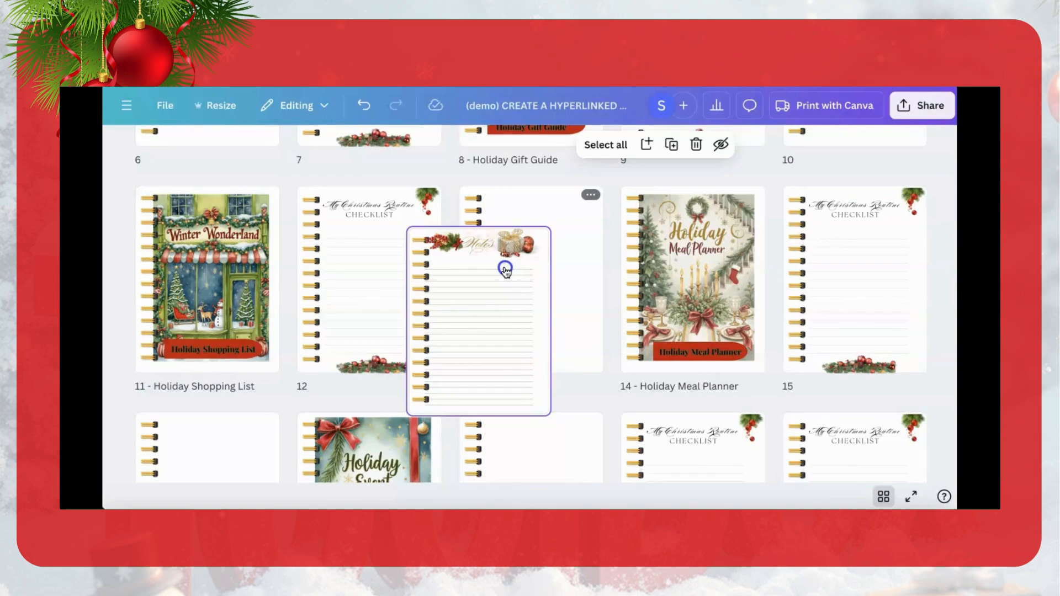
mouse_move(505, 269)
mouse_down()
mouse_move(502, 232)
mouse_move(489, 264)
mouse_up()
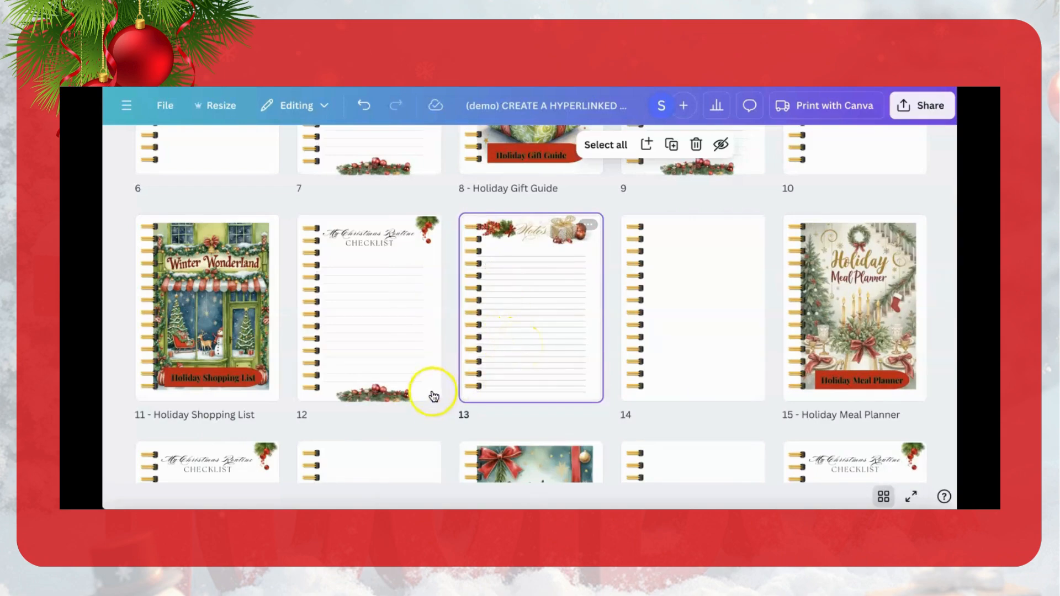
Step: Move another Notes page between the Holiday Decor section's blank page and checklist, and place the blank page behind the checklist as page 8
scroll(539, 366, down, 8)
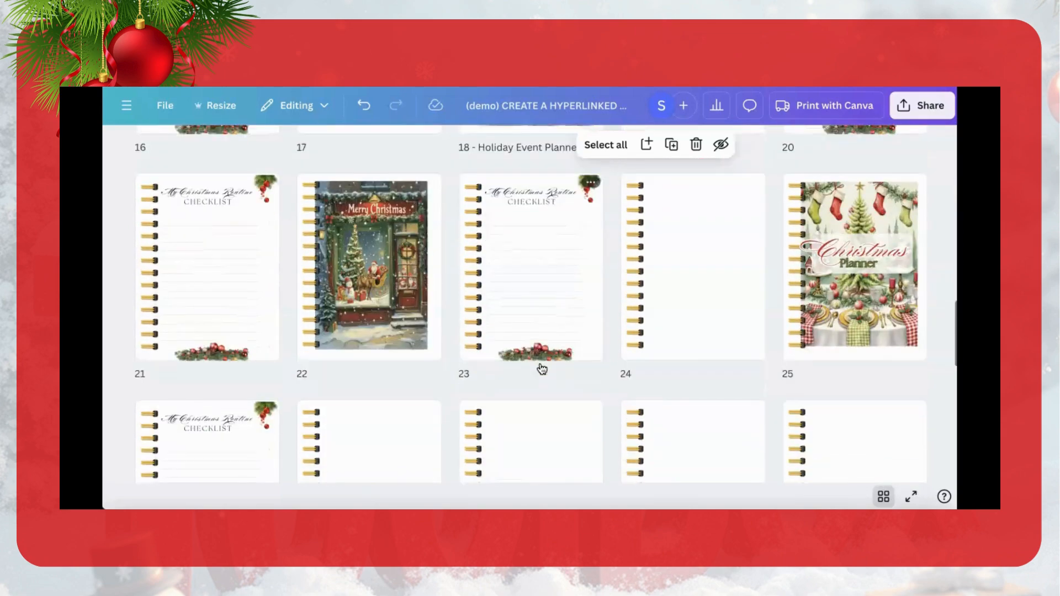
scroll(541, 368, down, 5)
drag(548, 440, 306, 350)
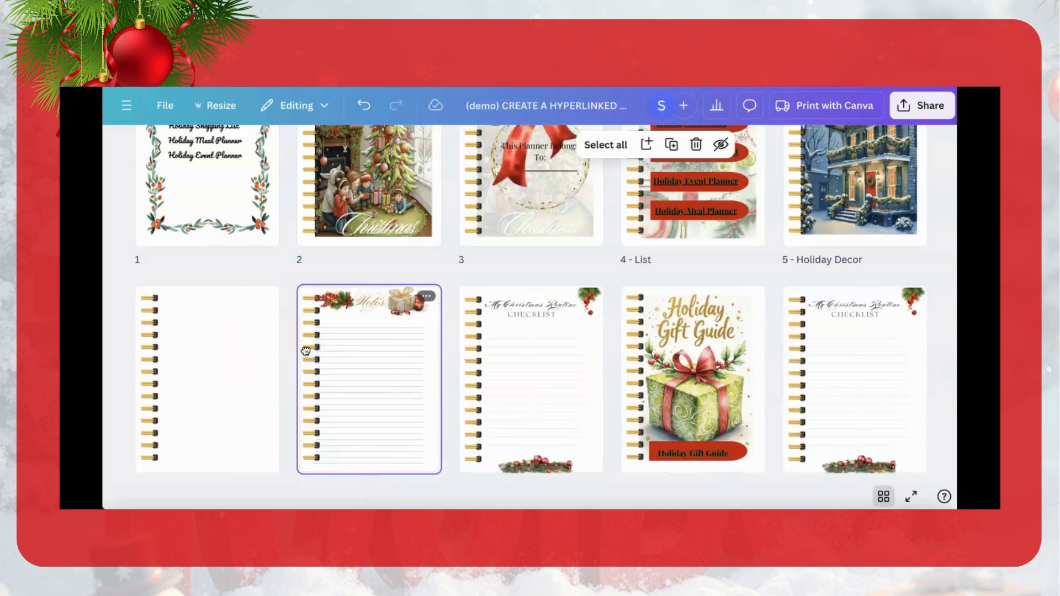
drag(211, 348, 591, 326)
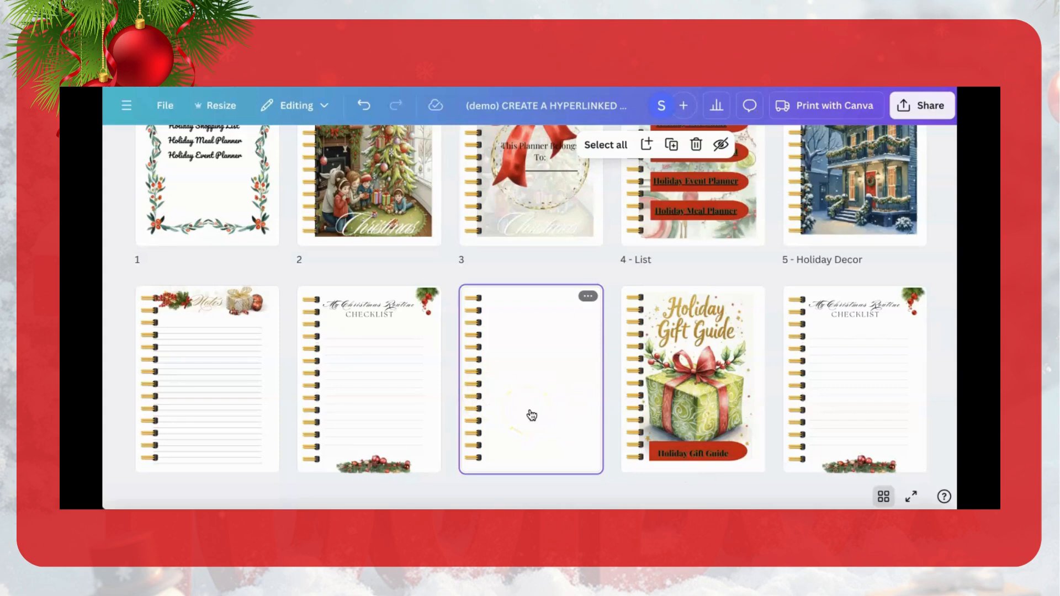
Step: Move the remaining Notes page from the end of the planner to behind the Holiday Meal Planner checklist, as page 18
scroll(530, 418, down, 6)
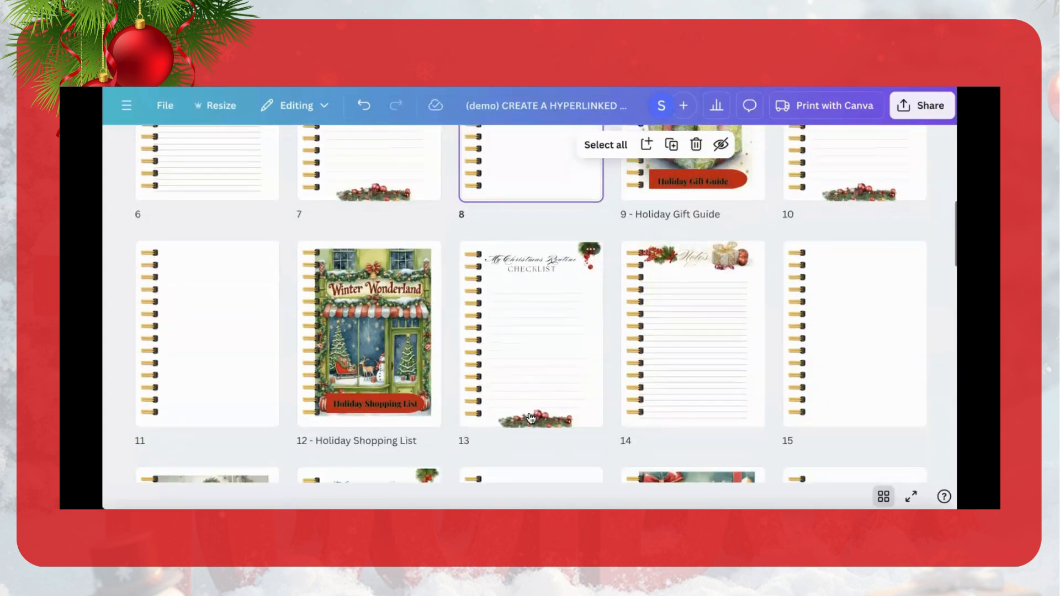
scroll(530, 418, down, 5)
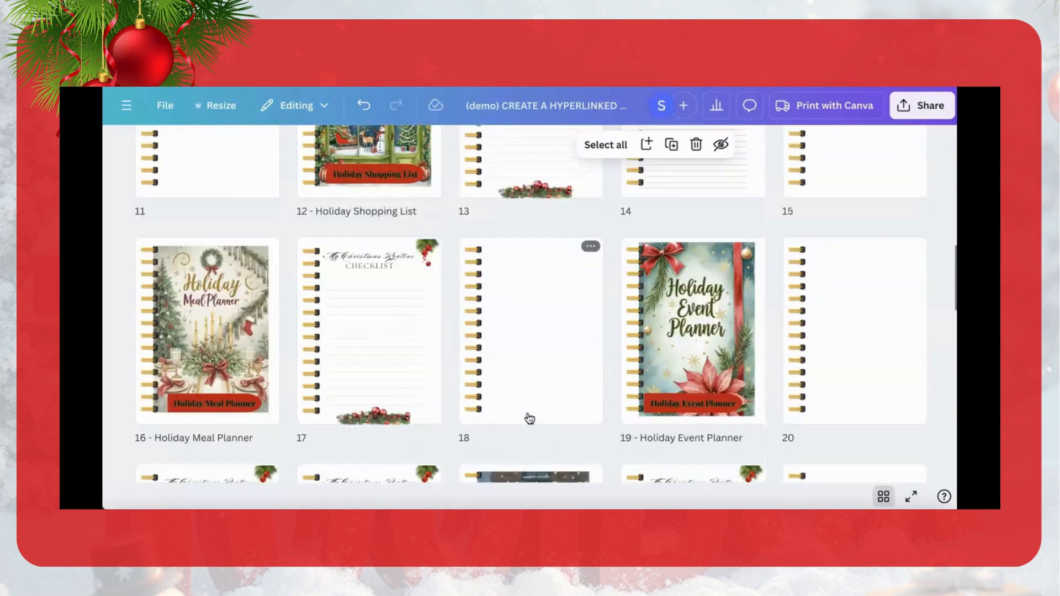
scroll(530, 418, down, 5)
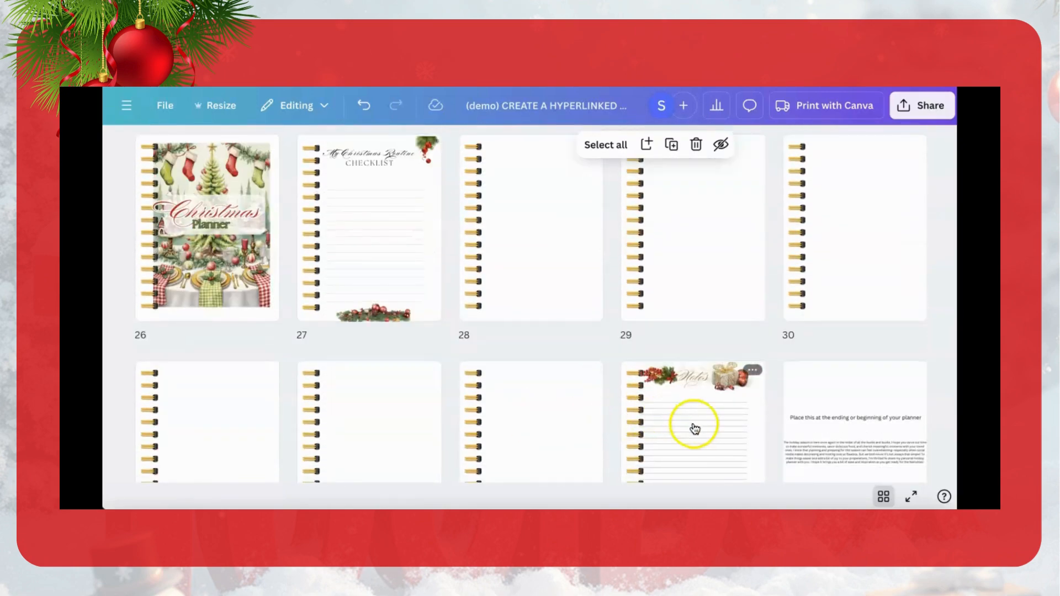
drag(694, 426, 462, 337)
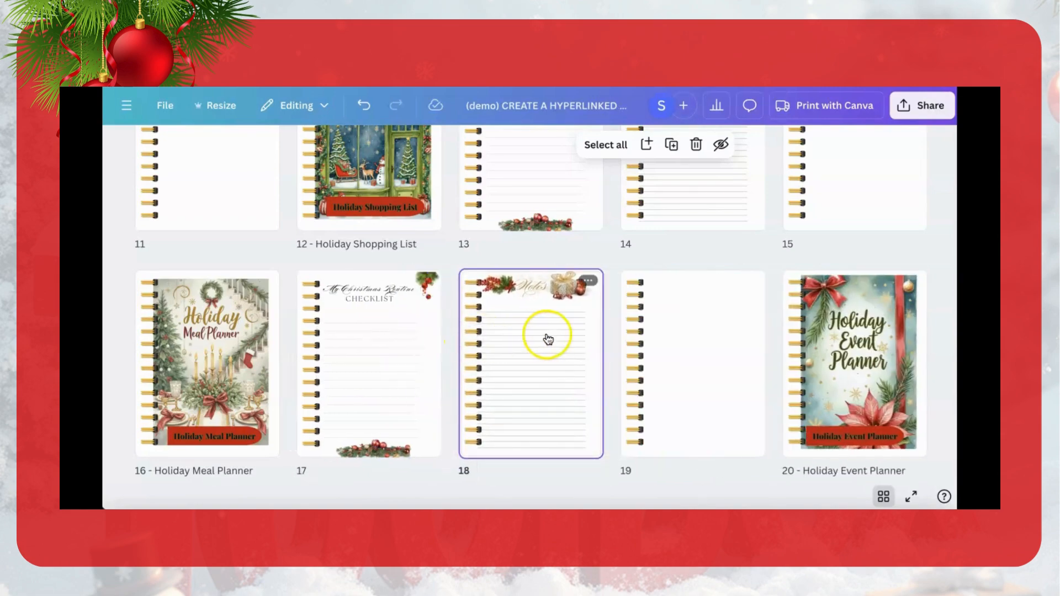
Step: Make two more copies of the Notes page in the Holiday Meal Planner section
click(589, 282)
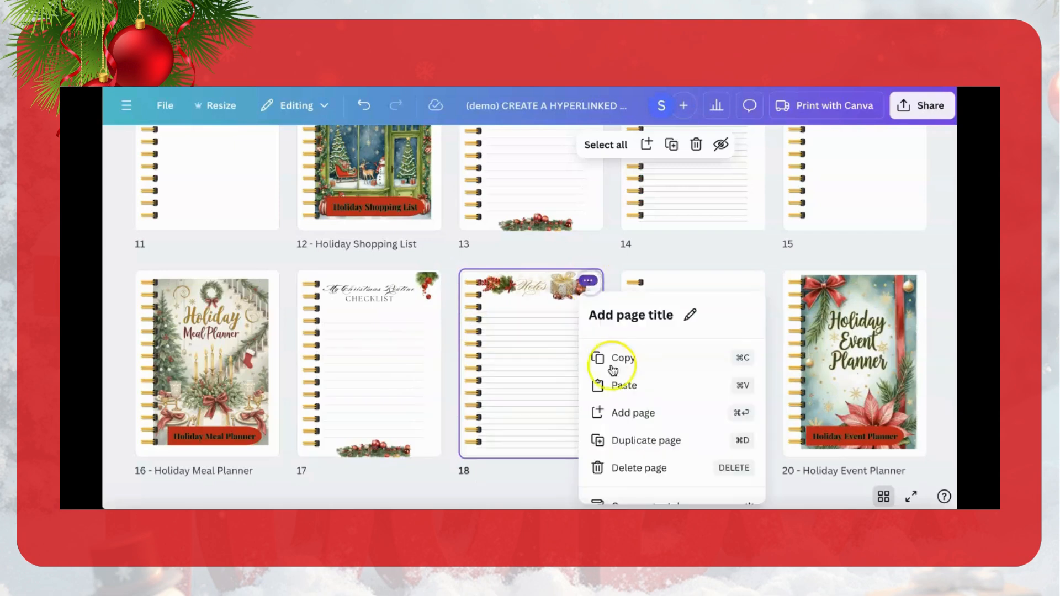
click(619, 440)
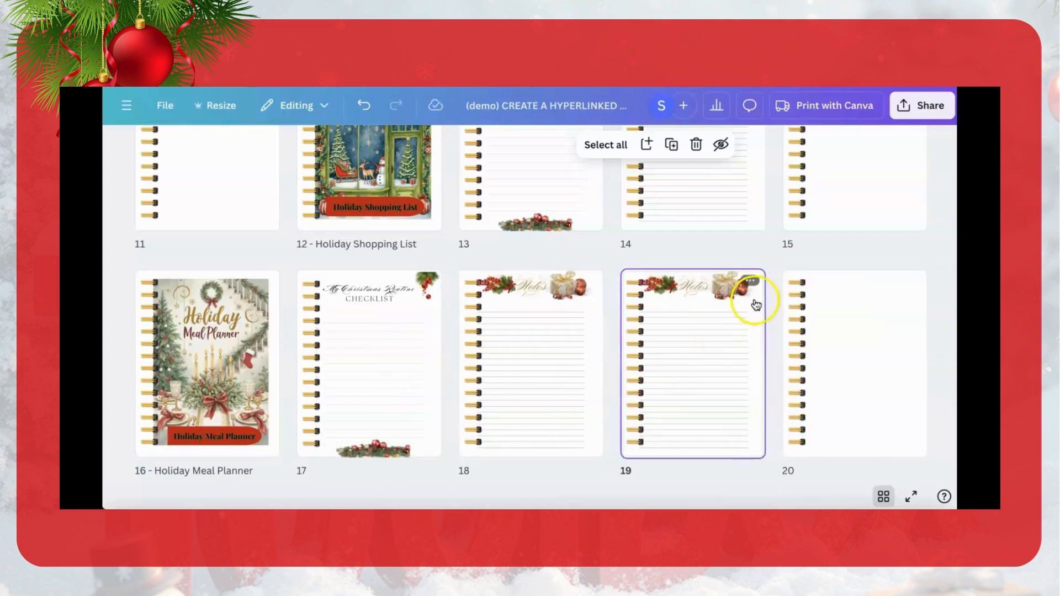
click(751, 281)
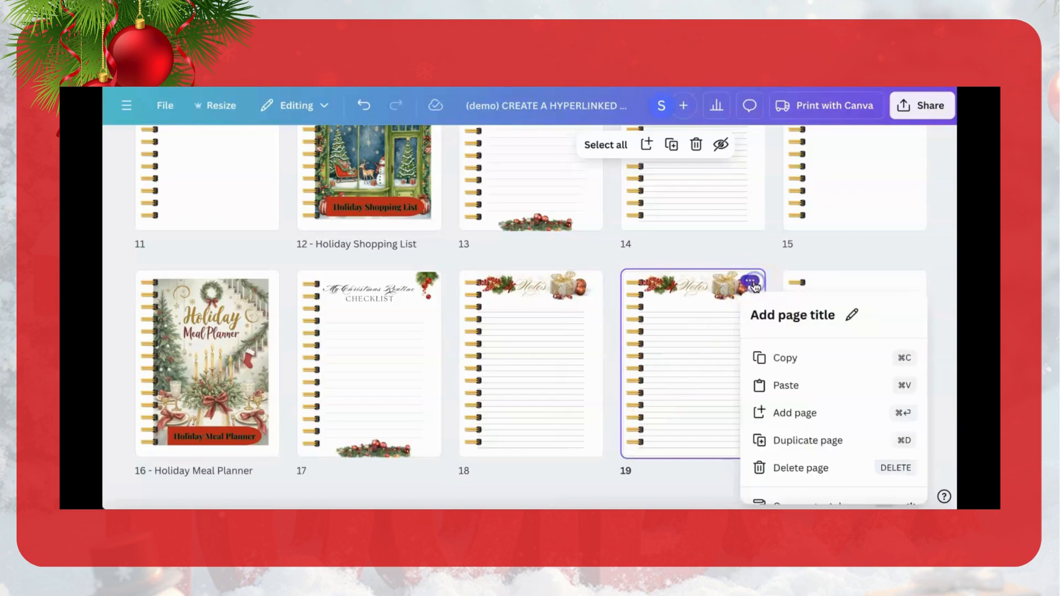
click(780, 440)
Step: Move the Notes copy on page 19 into the Holiday Gift Guide section, behind blank page 11
scroll(699, 380, up, 3)
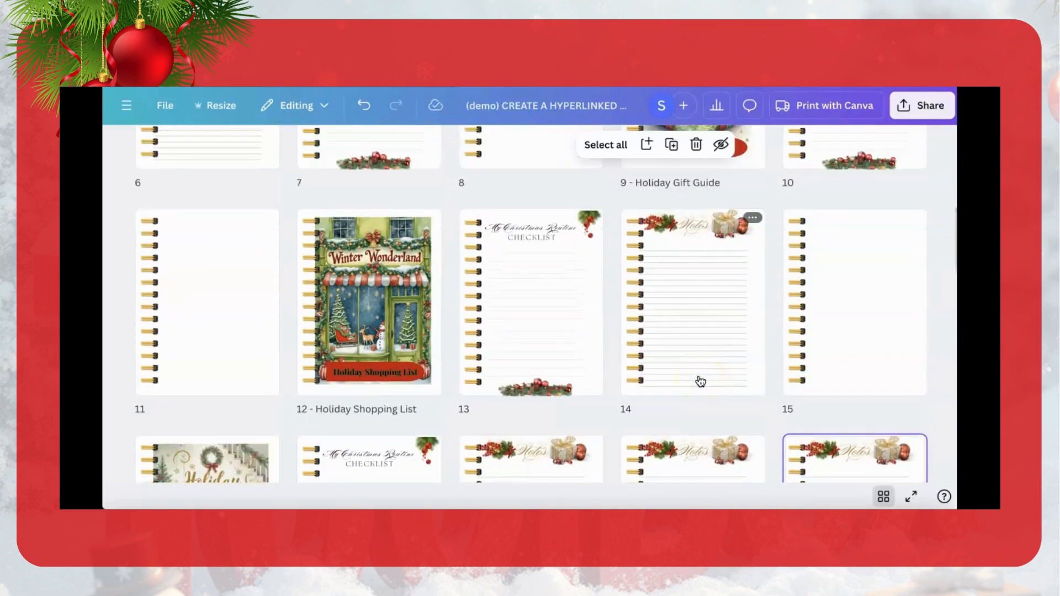
scroll(700, 381, up, 3)
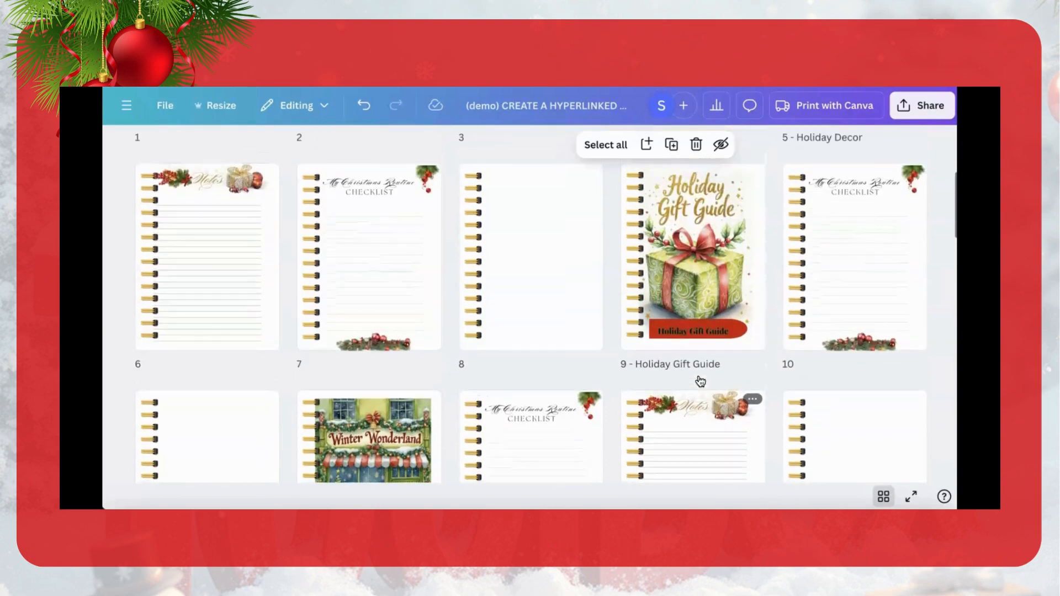
scroll(700, 381, down, 2)
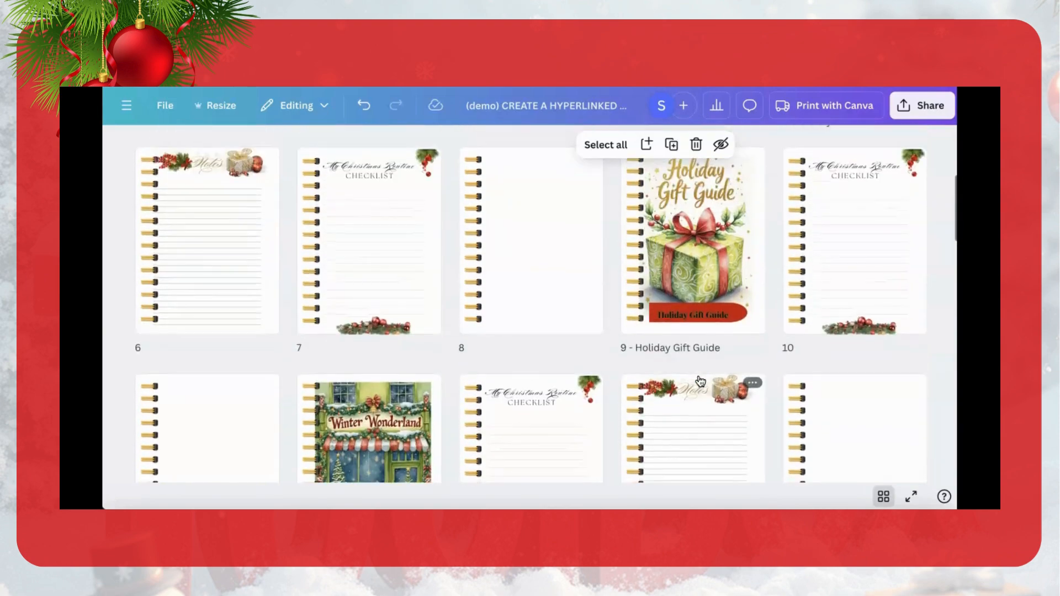
scroll(699, 388, down, 3)
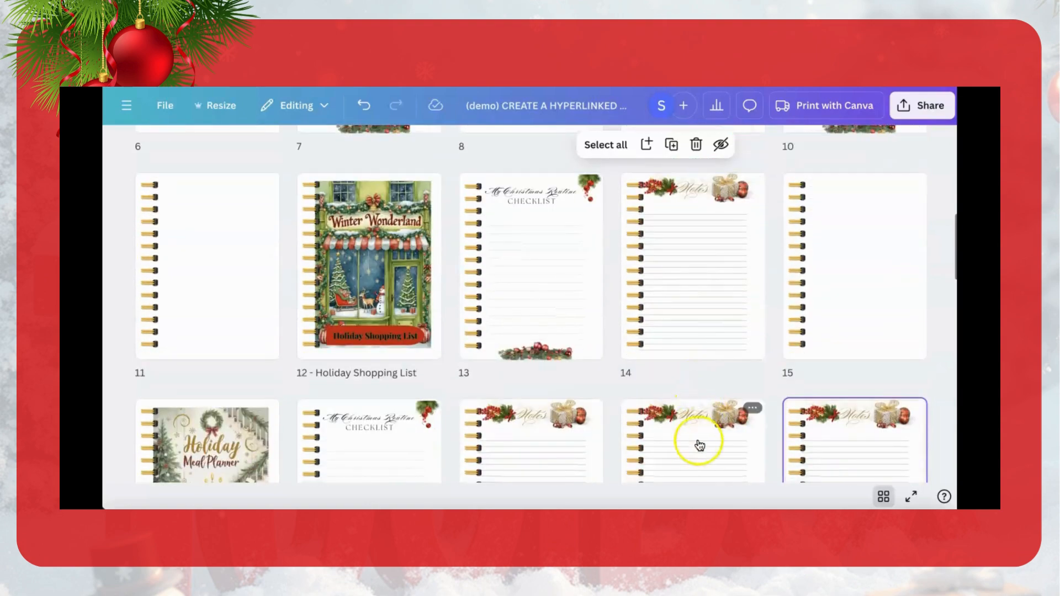
drag(697, 451, 353, 301)
drag(305, 257, 303, 255)
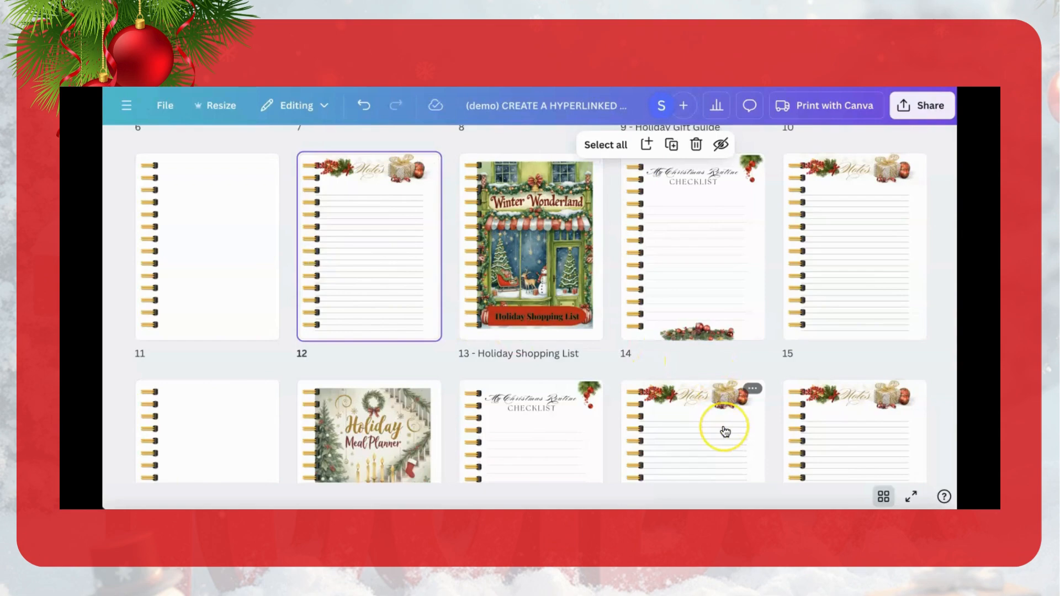
Step: Move blank page 11 behind the Notes page so it closes the Holiday Gift Guide section as page 12
scroll(719, 396, up, 6)
scroll(725, 431, up, 2)
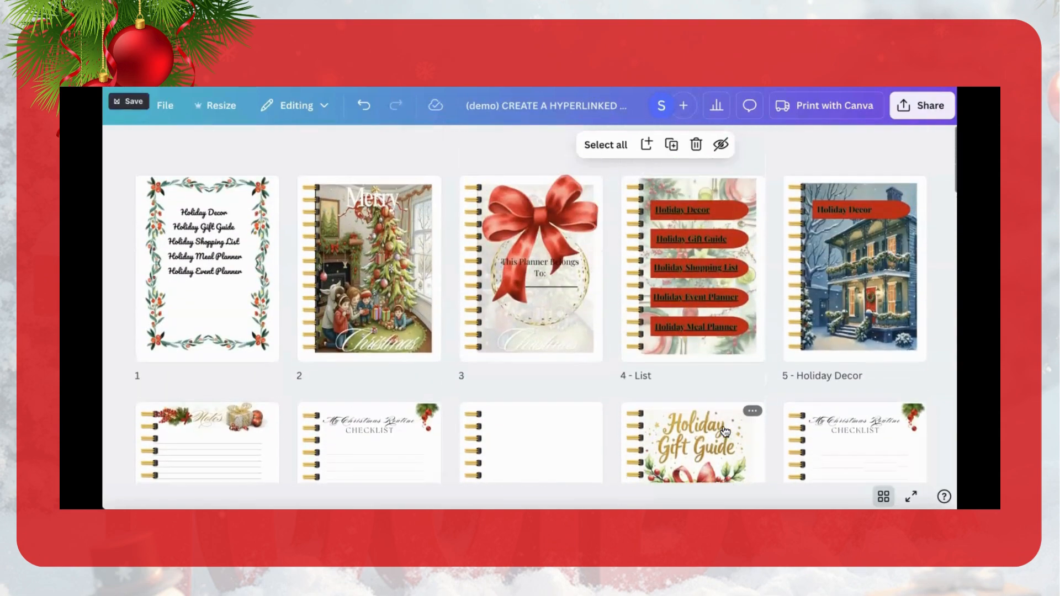
scroll(725, 431, down, 5)
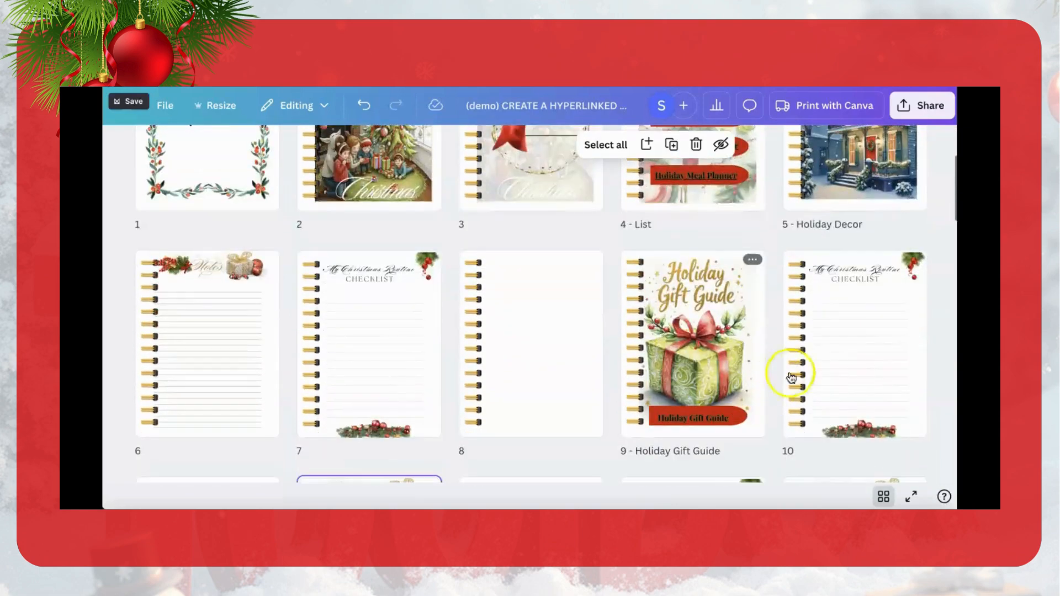
scroll(852, 376, down, 3)
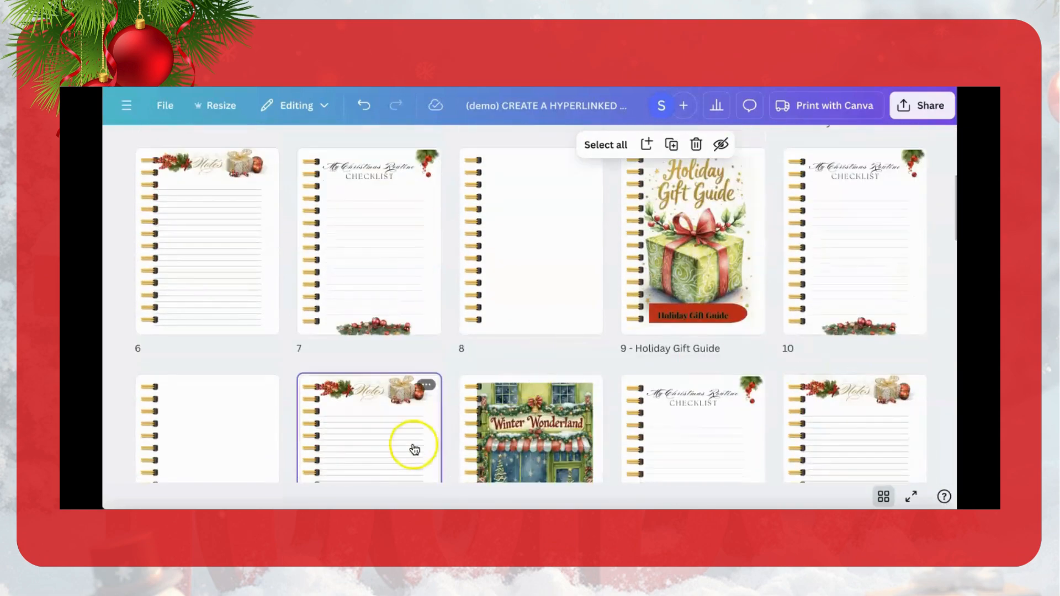
drag(382, 456, 374, 315)
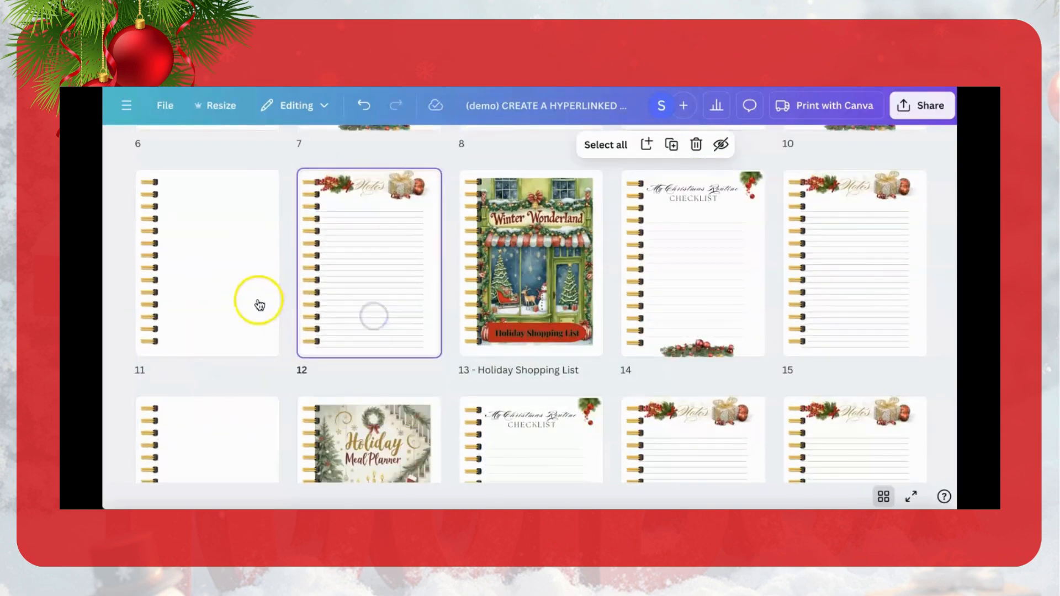
drag(236, 281, 463, 273)
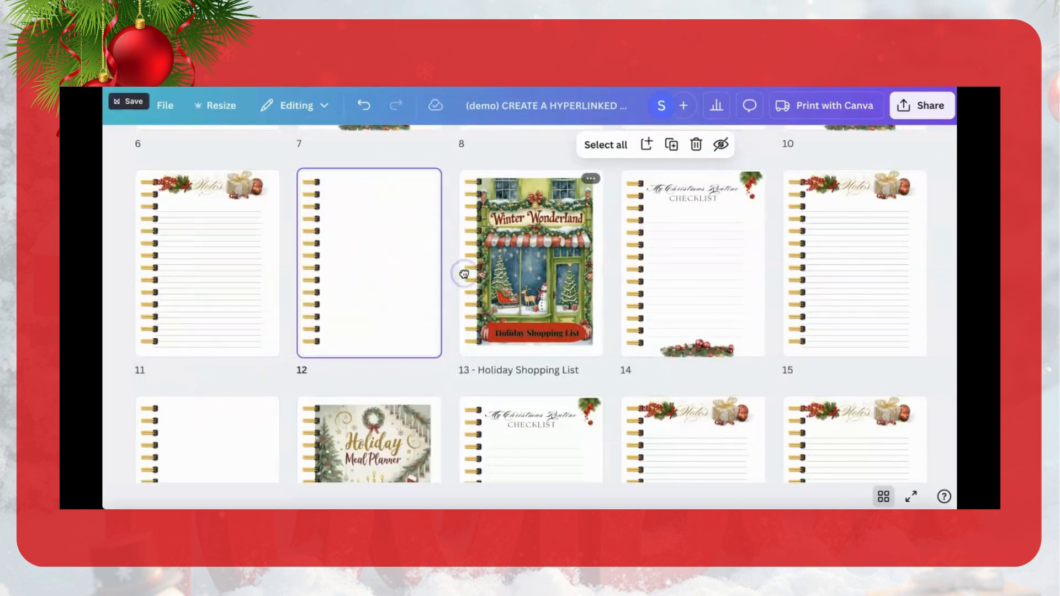
Step: Move the spare Notes page 20 into the Holiday Event Planner section and place blank page 22 behind its checklist, as page 24
scroll(707, 460, down, 2)
scroll(713, 459, down, 2)
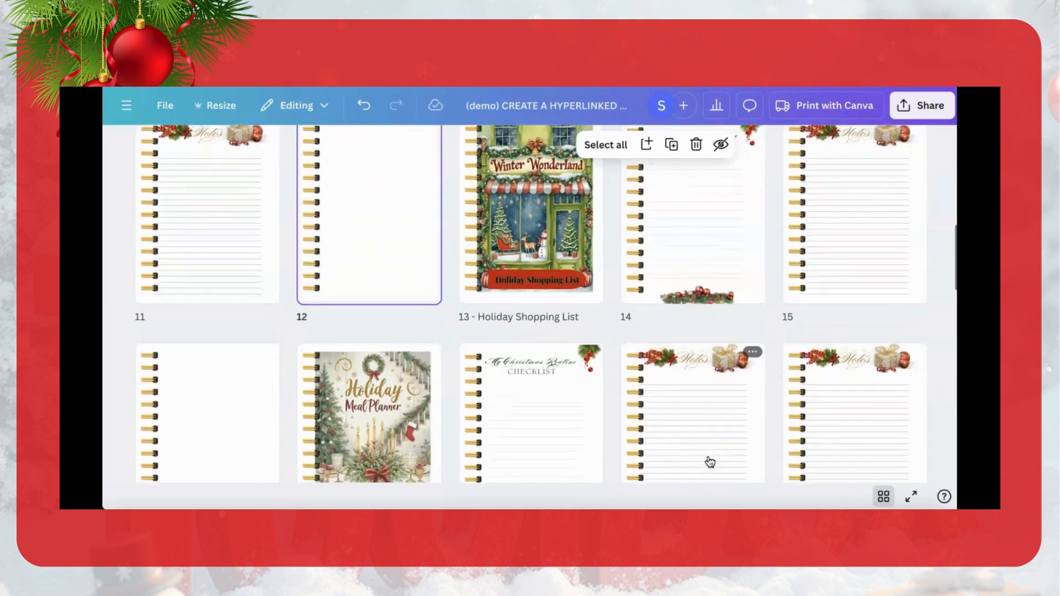
scroll(728, 431, up, 3)
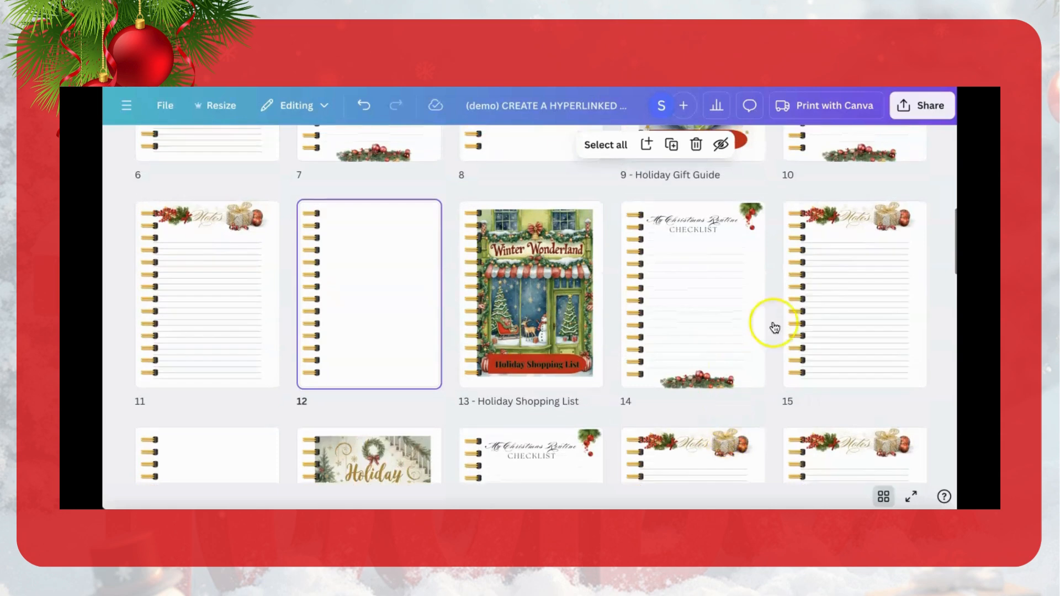
scroll(668, 473, down, 2)
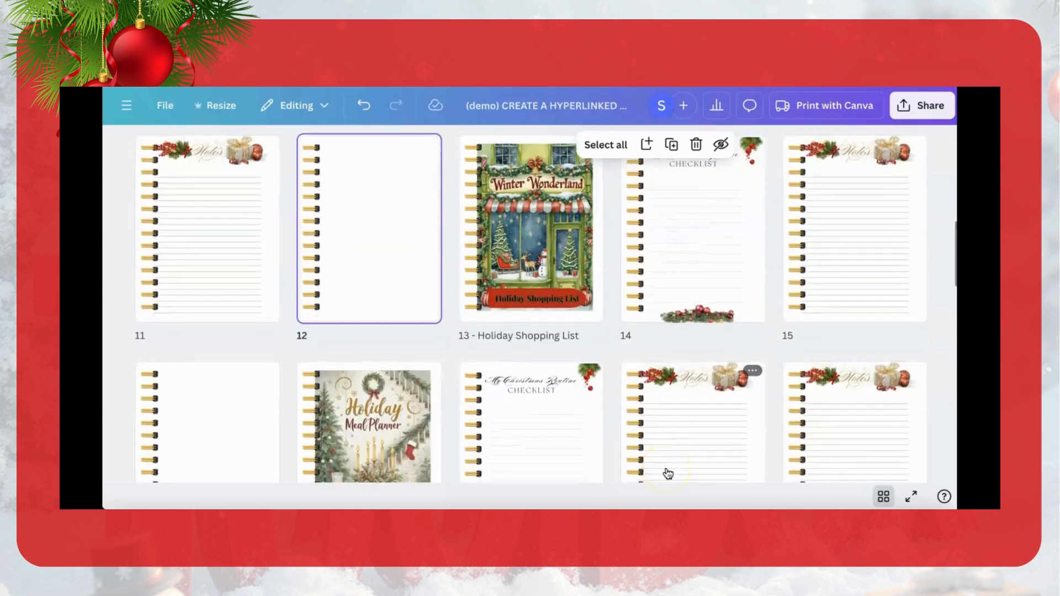
scroll(678, 469, down, 3)
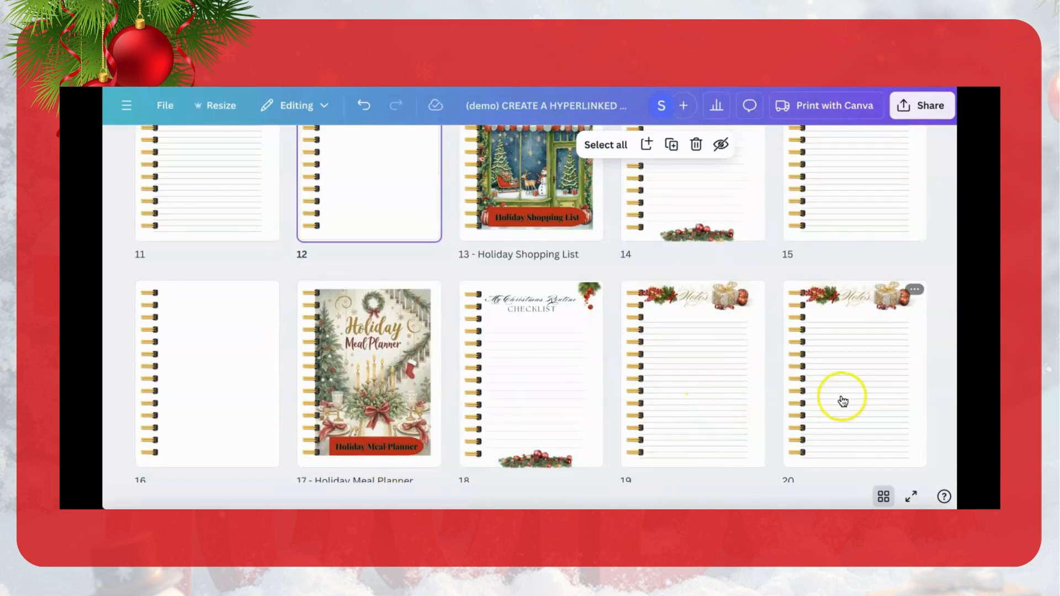
scroll(839, 401, down, 5)
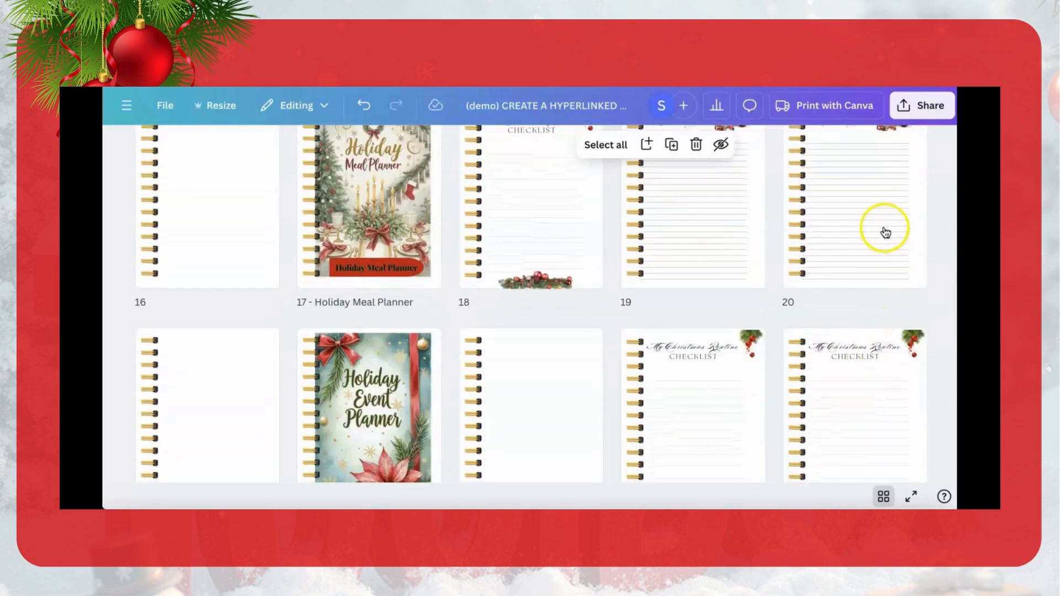
drag(880, 226, 632, 350)
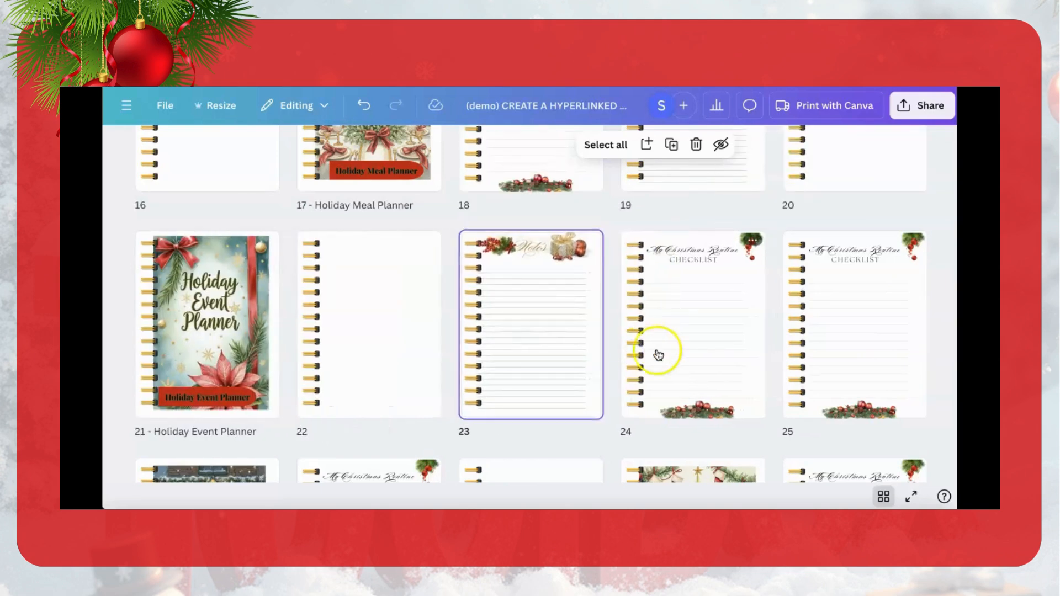
drag(384, 343, 760, 338)
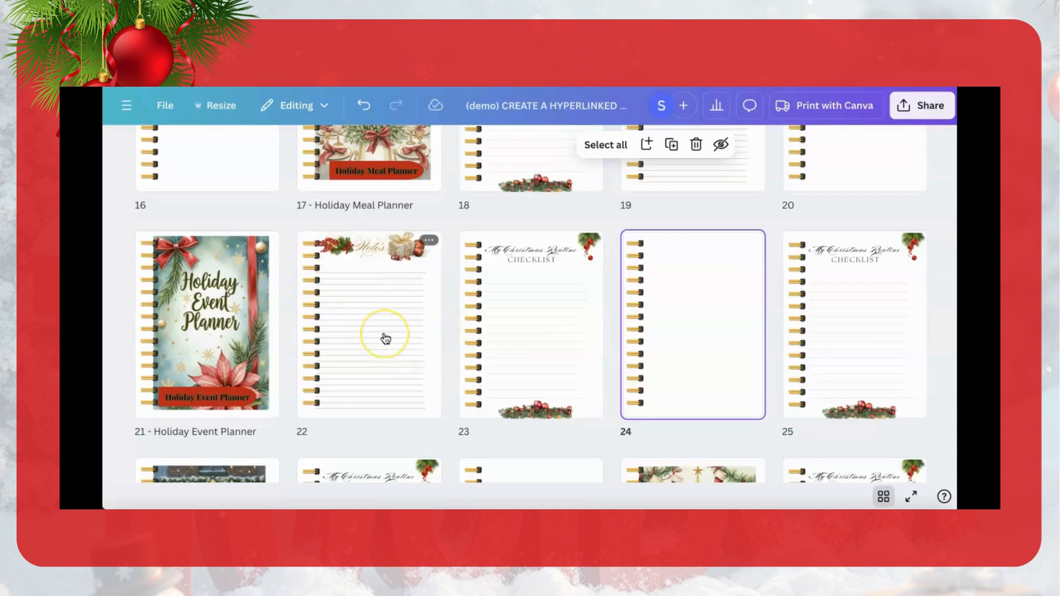
Step: Open blank page 8 for editing and search the design templates for "to do list"
scroll(386, 338, up, 10)
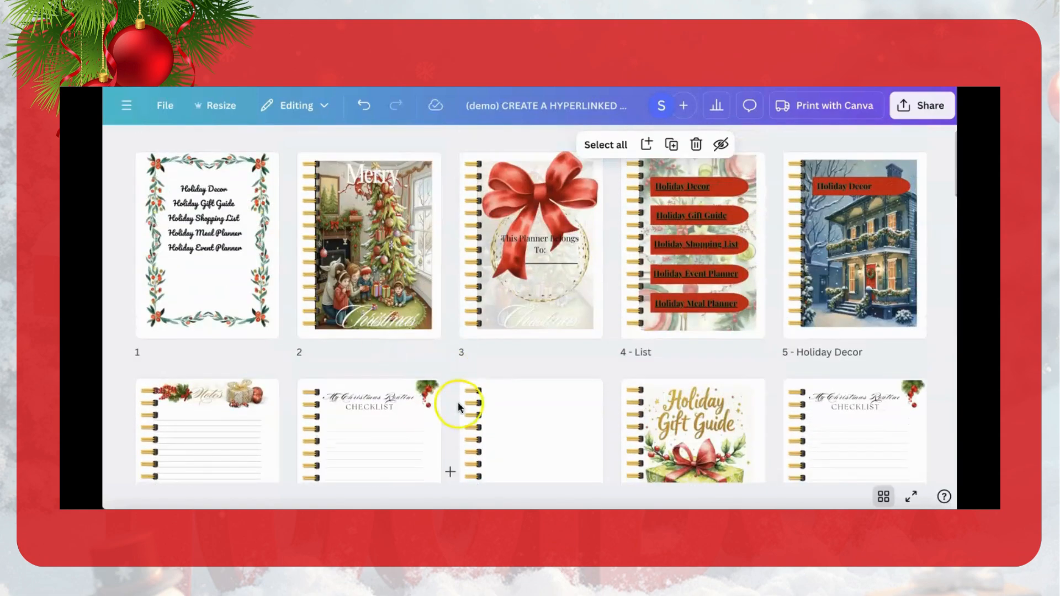
click(531, 430)
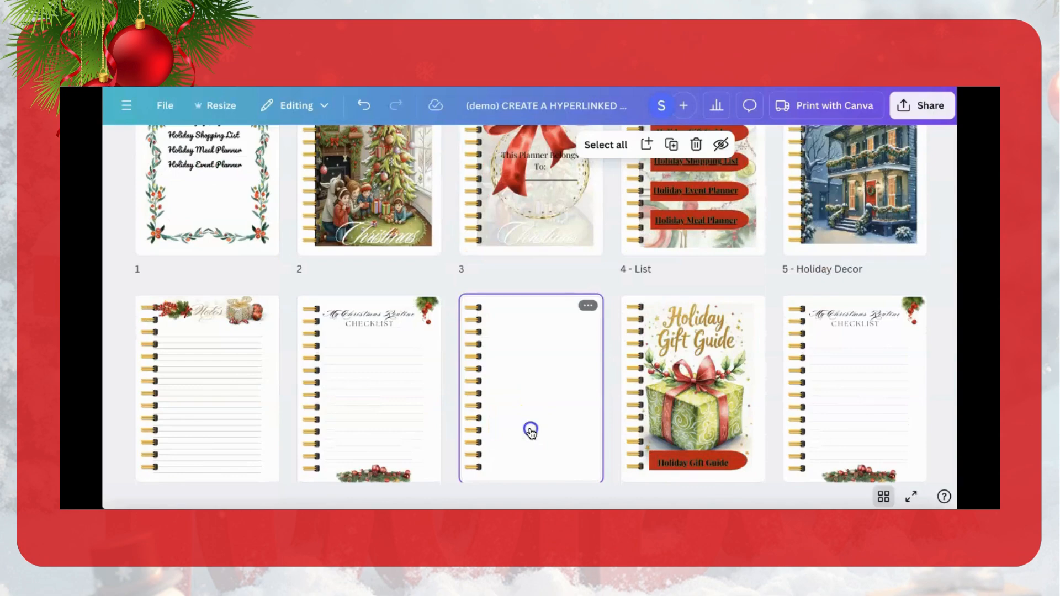
click(530, 430)
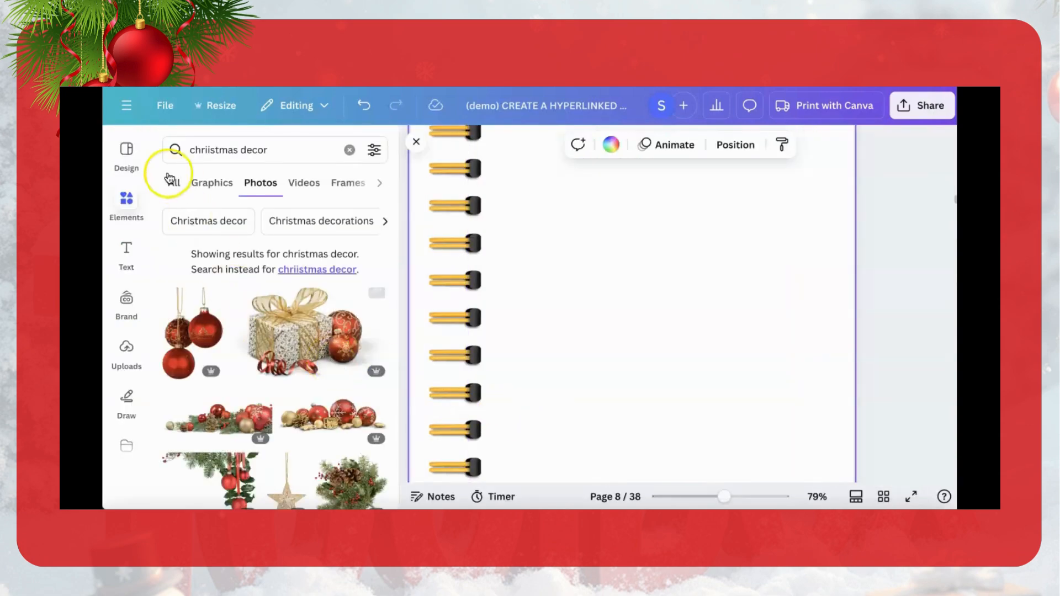
click(133, 150)
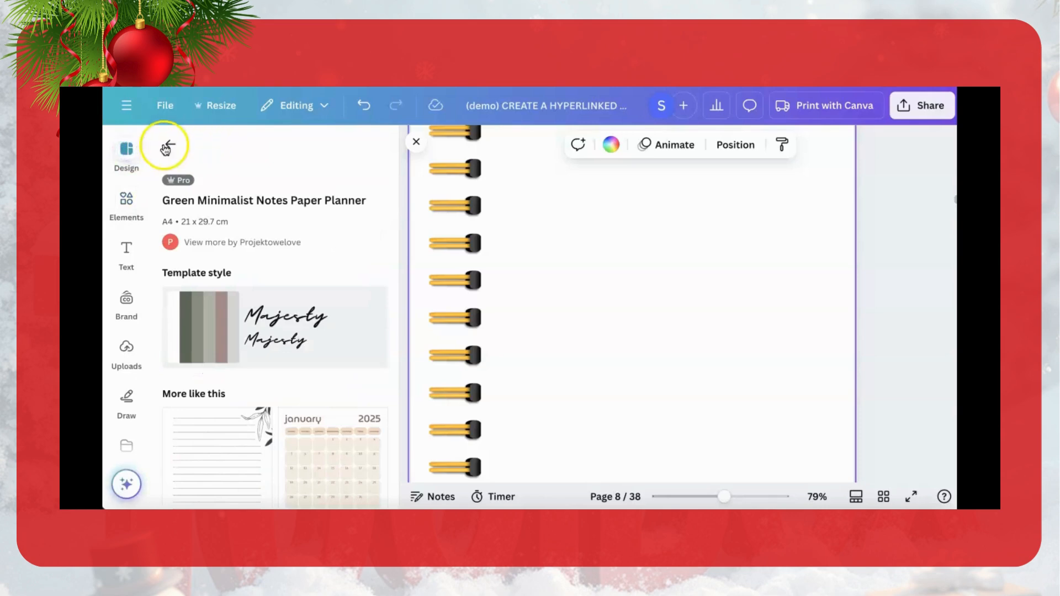
click(171, 144)
click(236, 150)
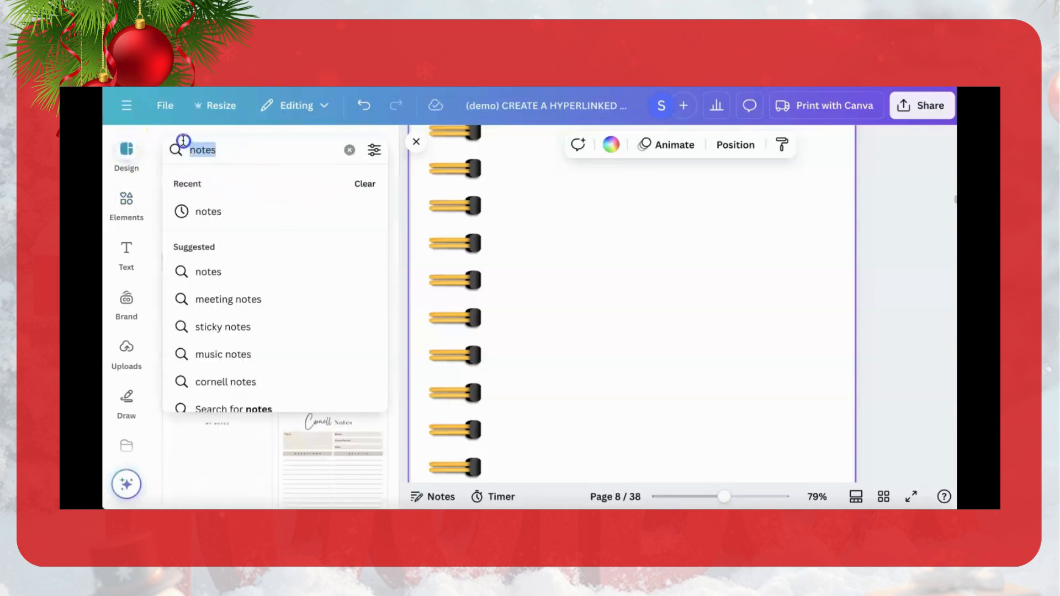
text(to )
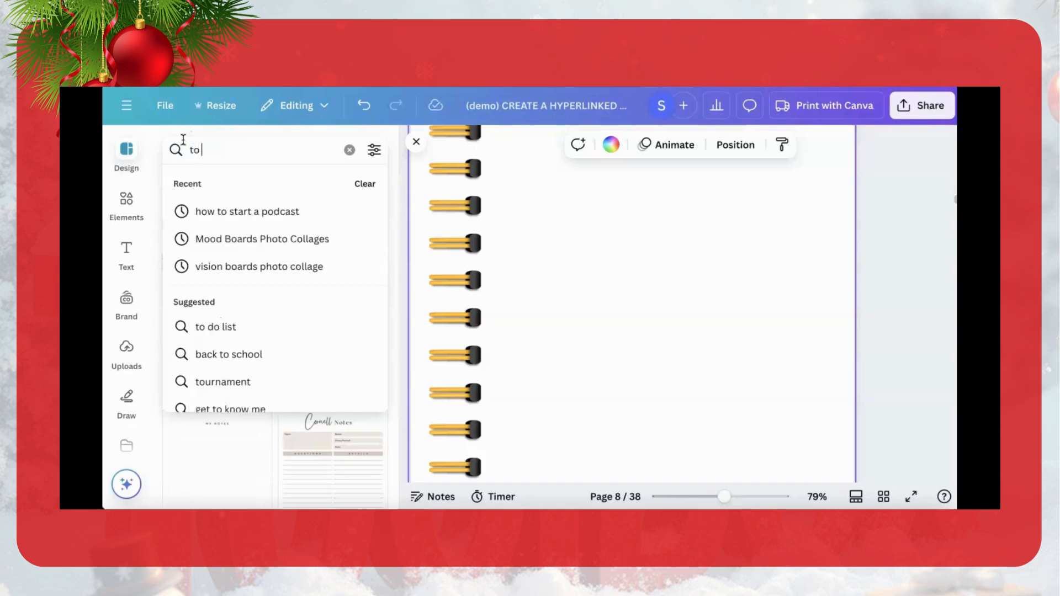
text(do list)
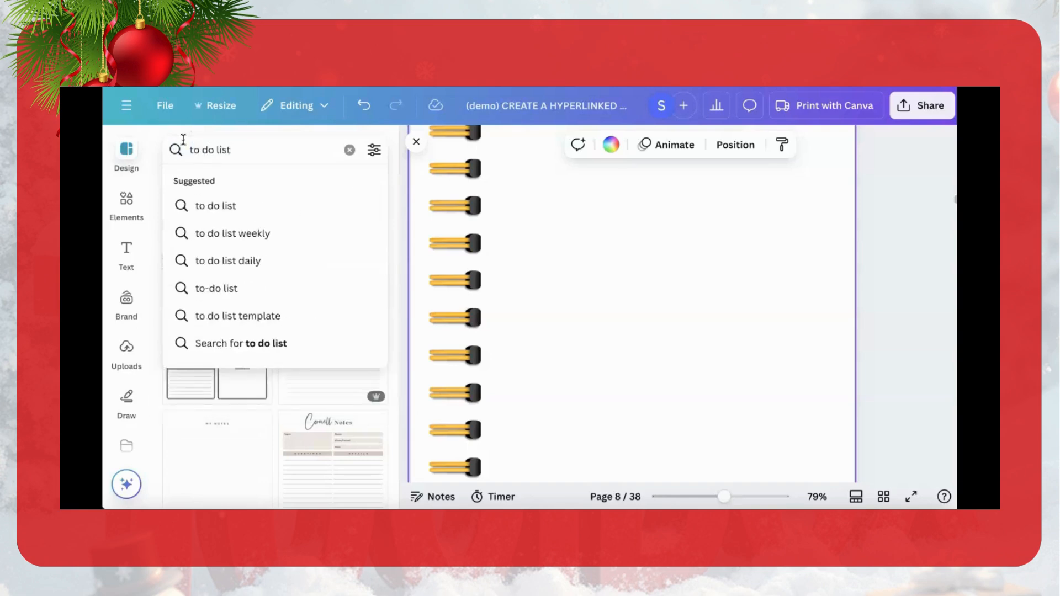
key(Return)
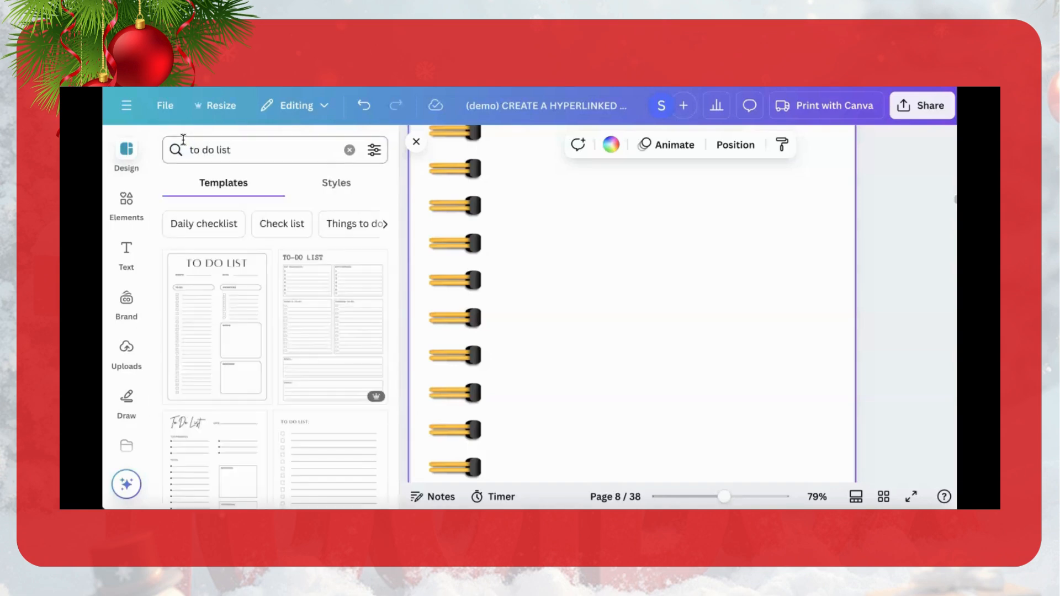
Step: Apply the Neutral Classy Minimalist To Do List Planner template to page 8
scroll(240, 407, down, 2)
scroll(242, 409, down, 4)
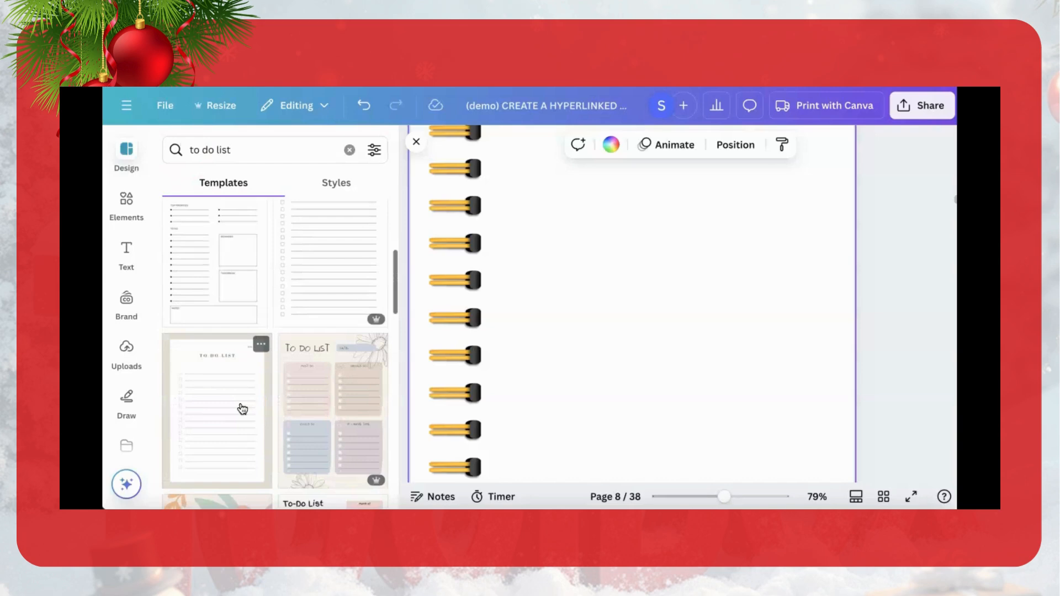
scroll(242, 409, down, 3)
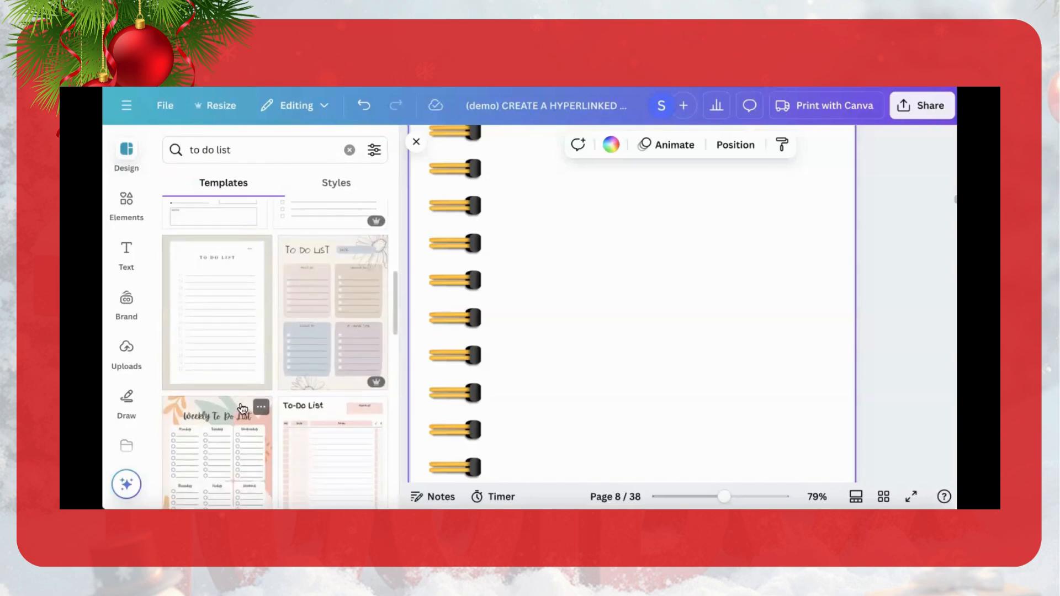
scroll(242, 409, up, 2)
click(218, 397)
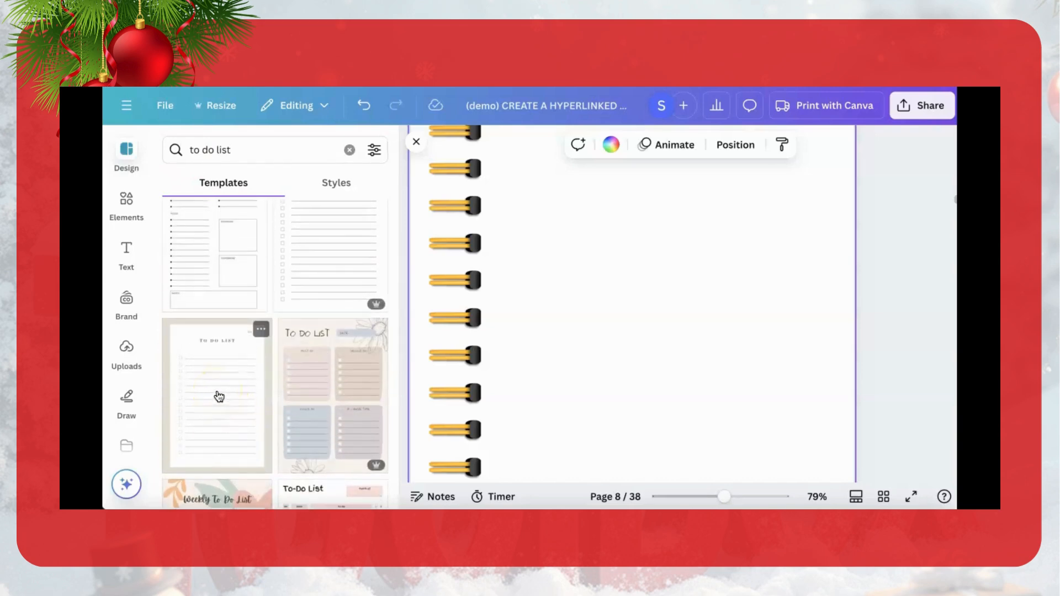
click(458, 387)
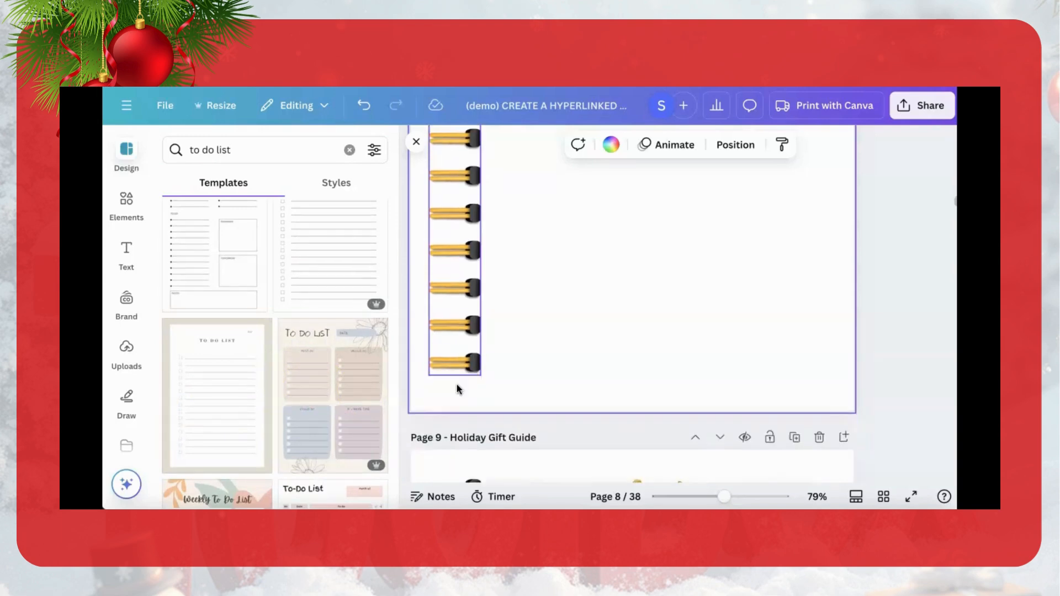
scroll(458, 389, down, 2)
scroll(457, 390, up, 4)
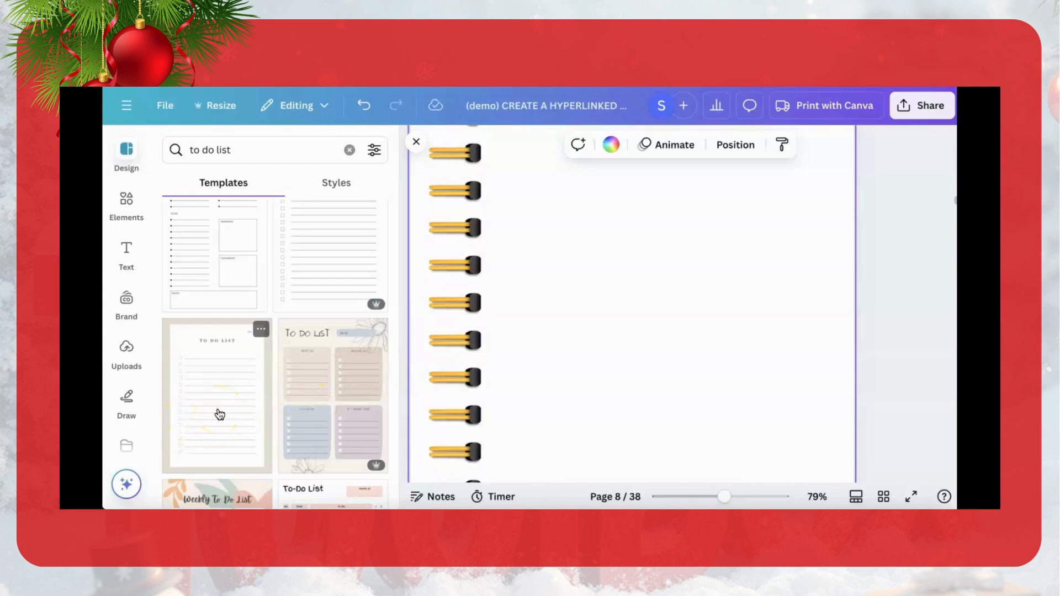
click(220, 415)
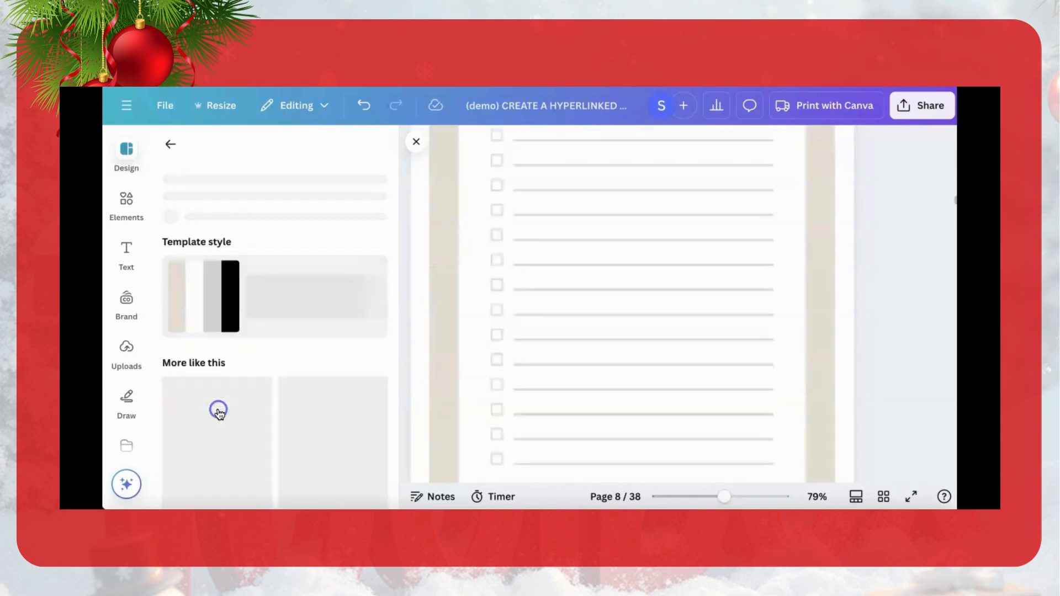
click(667, 305)
click(683, 305)
Step: Copy the gold spiral binding from page 7 and paste it onto the to-do list on page 8
scroll(683, 306, up, 5)
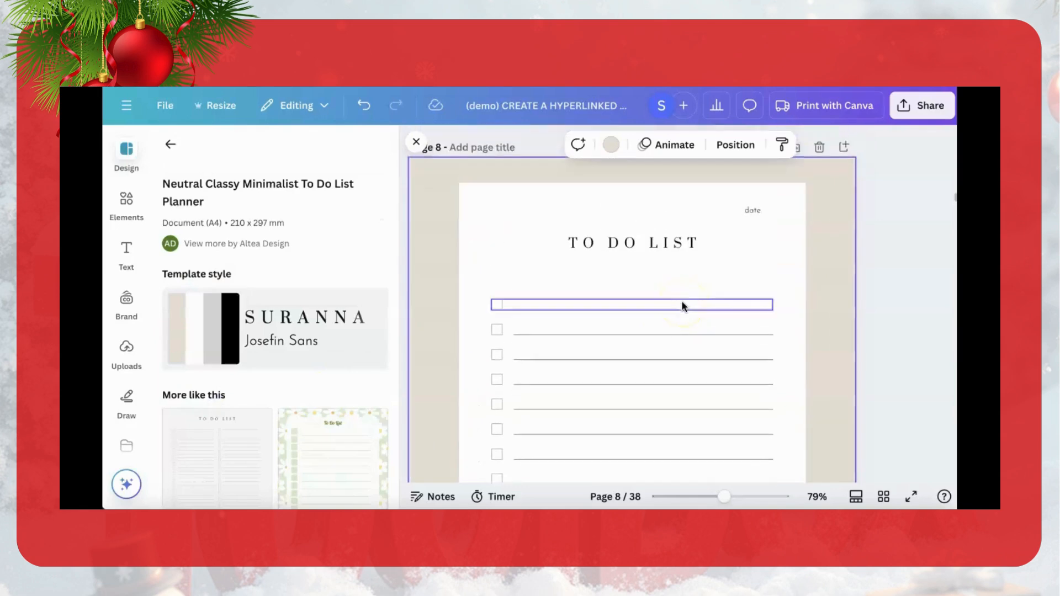
click(462, 168)
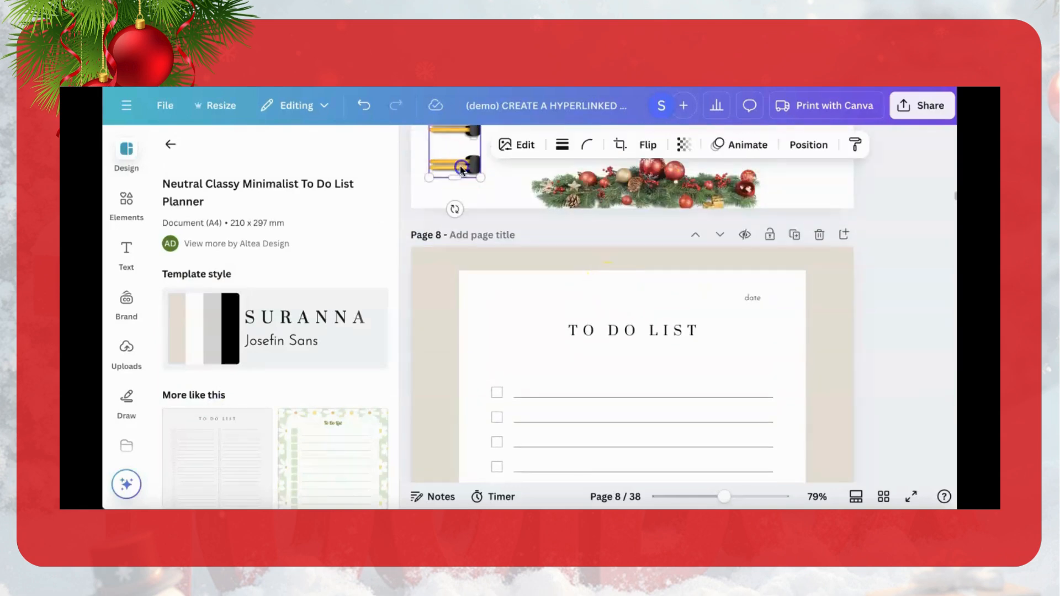
key(ctrl+c)
click(446, 400)
key(ctrl+v)
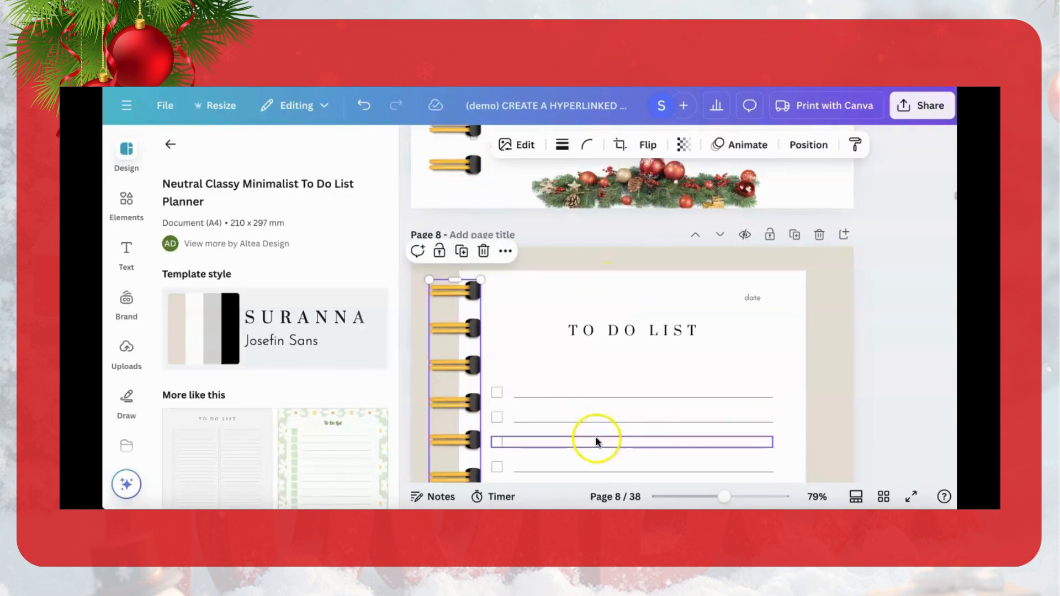
click(824, 390)
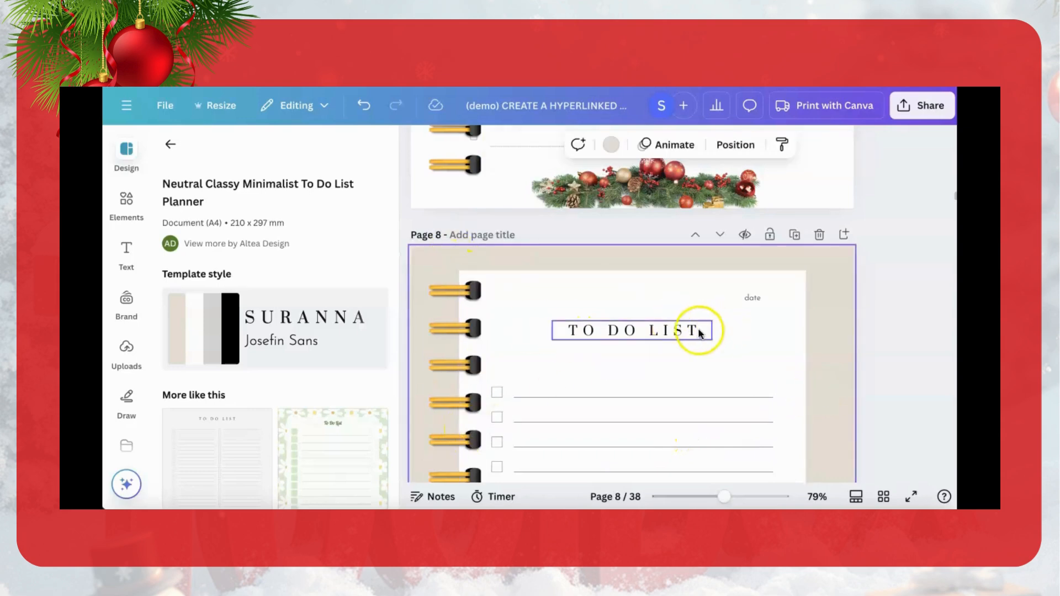
Step: Try the Burgues Script font on page 8's TO DO LIST title and undo the change
click(679, 328)
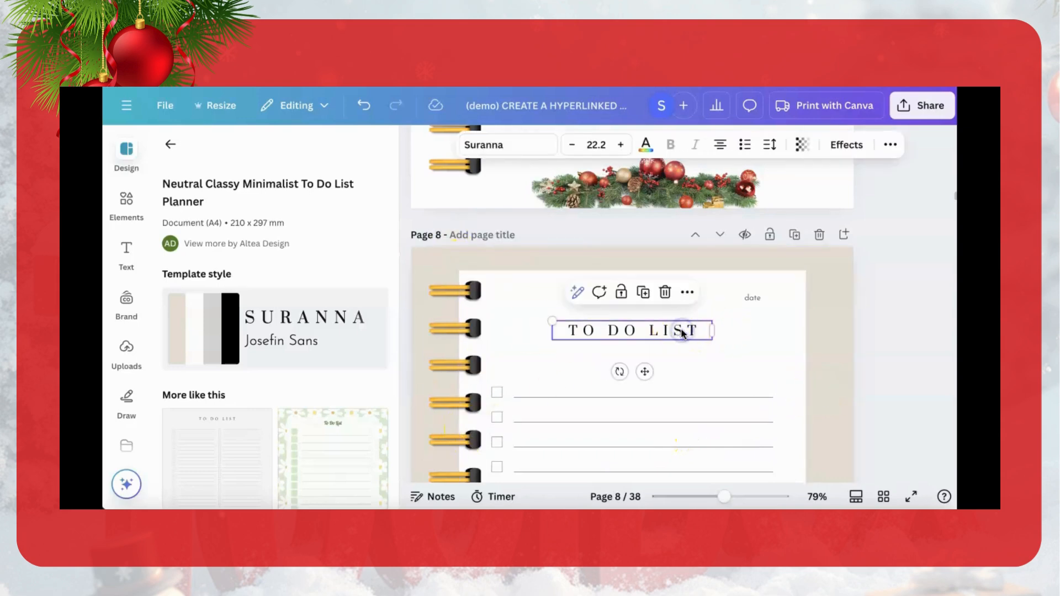
click(518, 145)
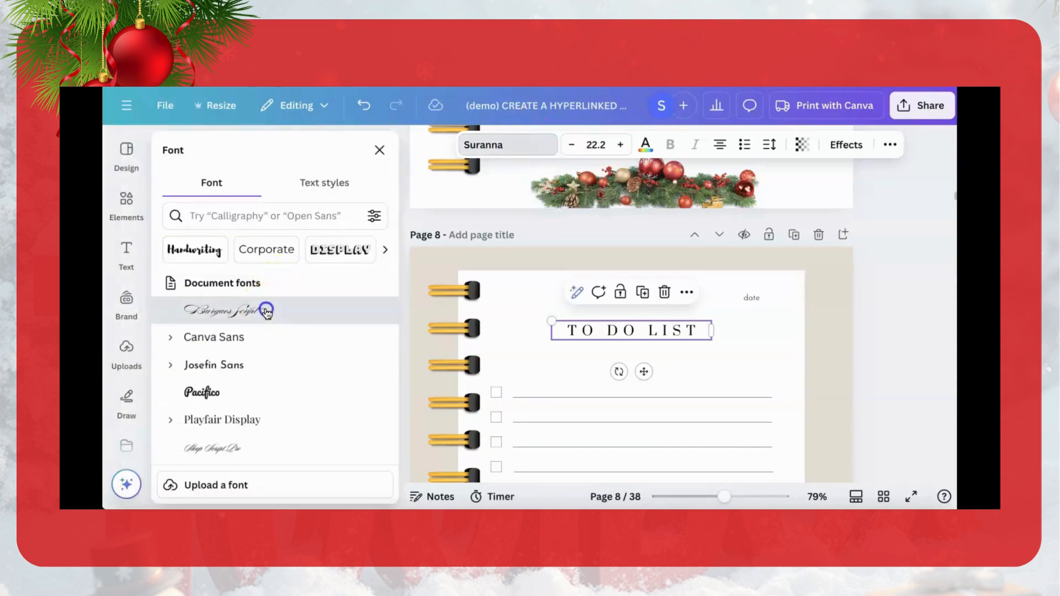
click(266, 310)
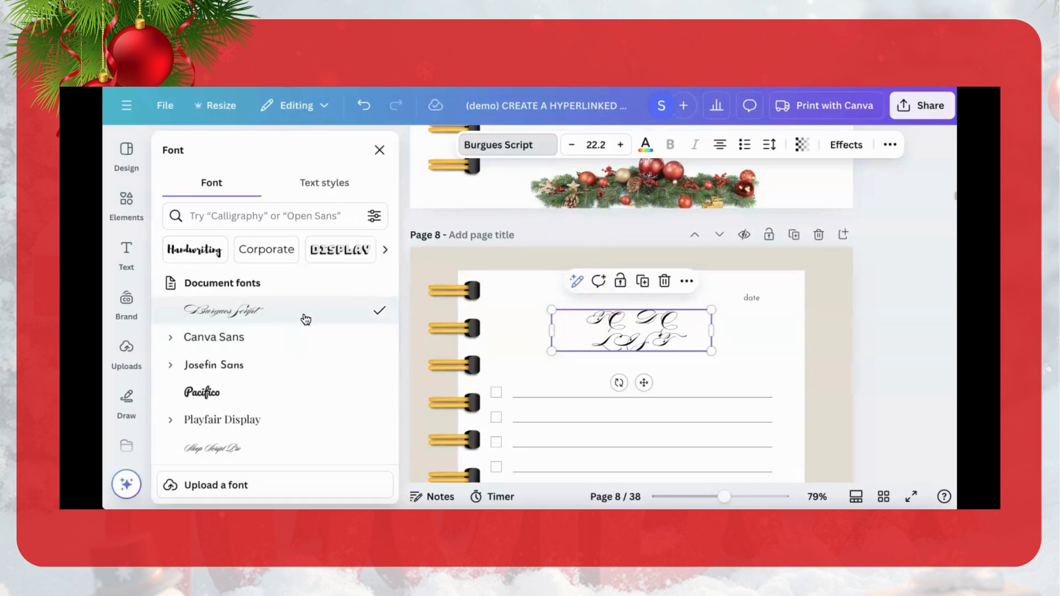
click(364, 106)
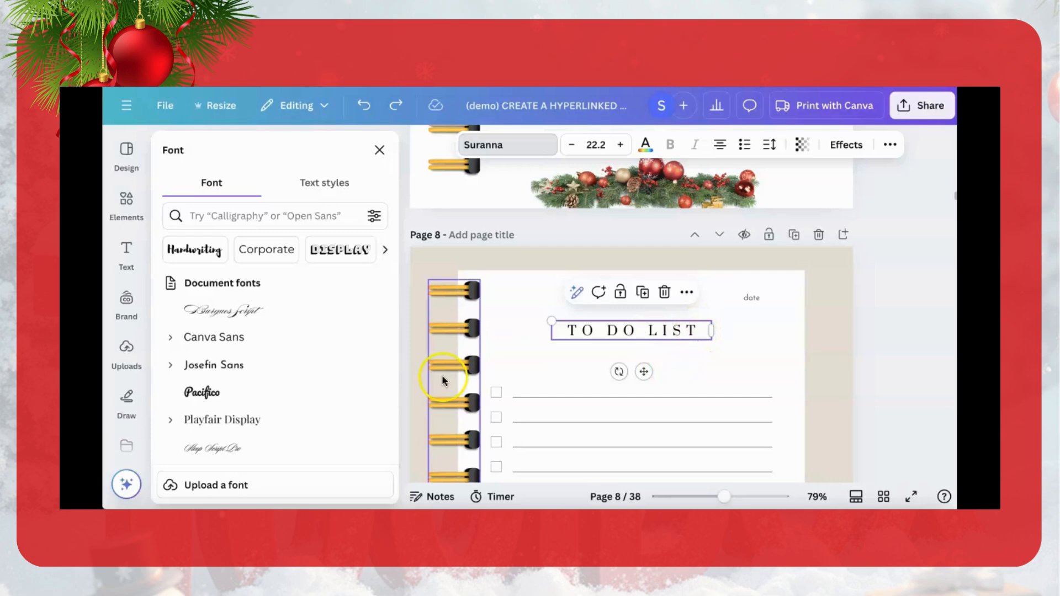
Step: Add a body text box reading "To Do ist" to page 8
click(126, 253)
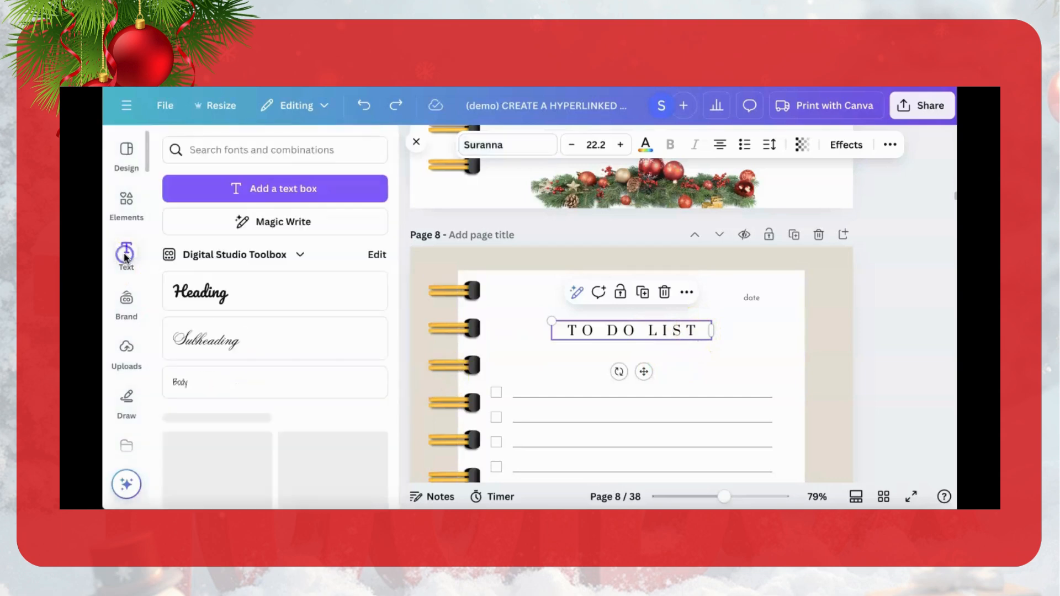
click(185, 383)
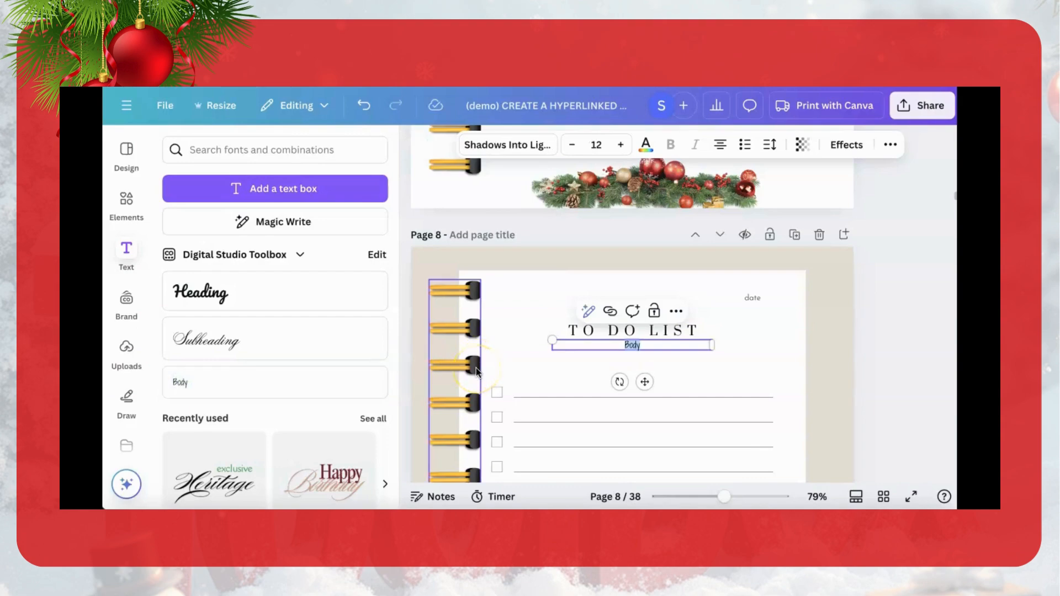
text(To Do list)
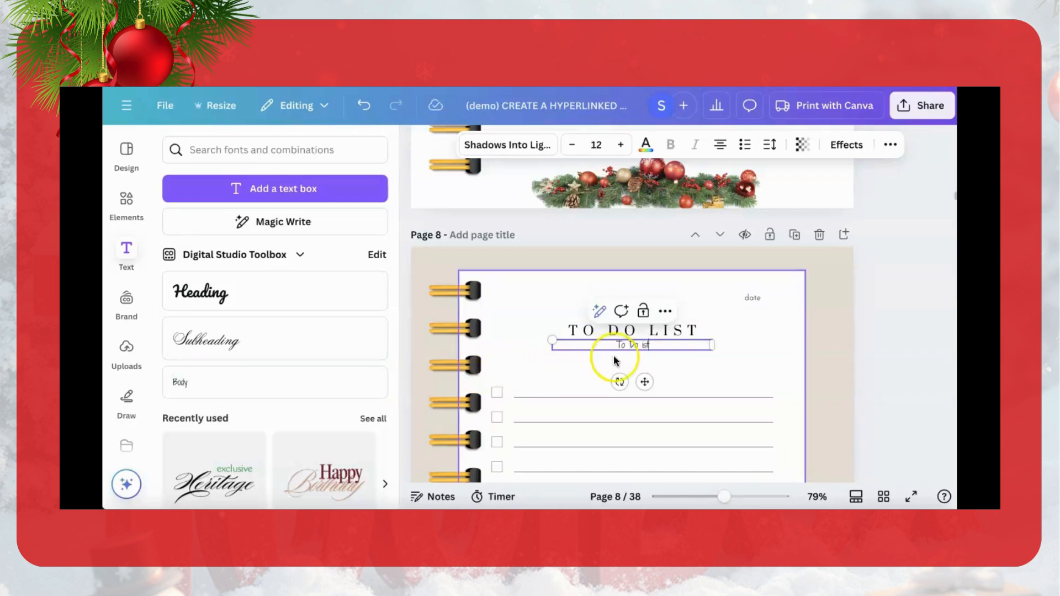
Step: Replace the template's TO DO LIST title on page 8 with the new text, enlarged to size 29
click(704, 331)
click(668, 291)
click(645, 347)
drag(646, 346, 645, 318)
click(623, 145)
click(623, 145)
Step: Set the "To Do ist" title on page 8 to size 31, using page 7's CHECKLIST title as the size reference
scroll(569, 287, up, 6)
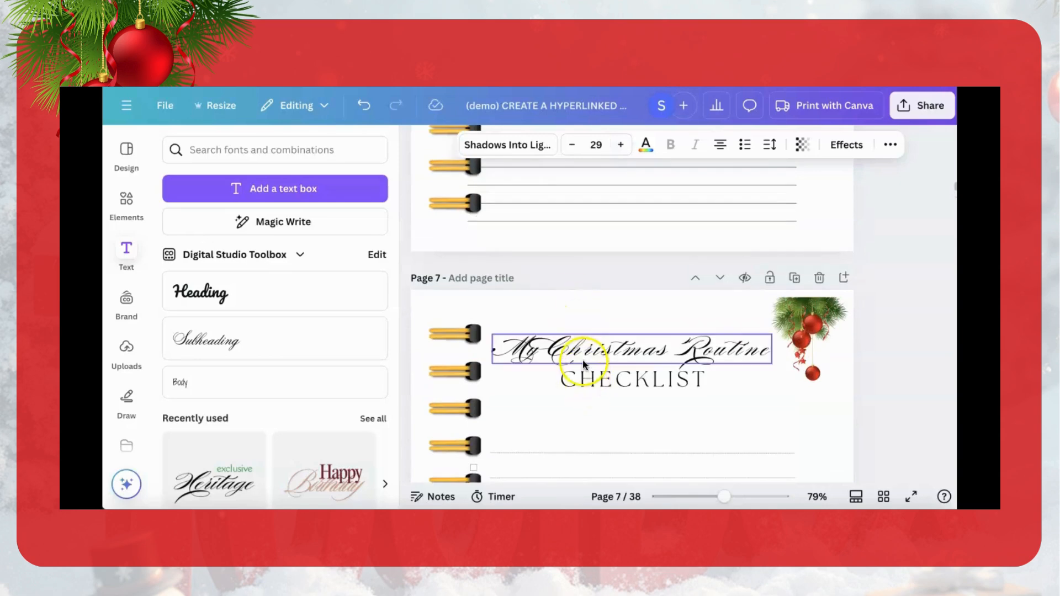
click(584, 363)
scroll(584, 371, down, 7)
scroll(584, 371, up, 6)
click(610, 292)
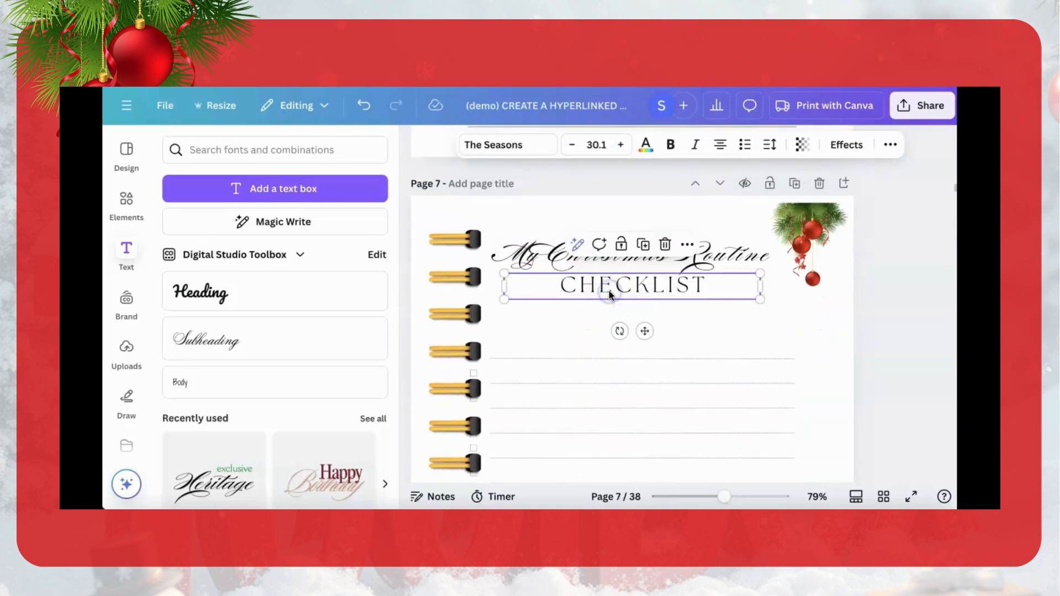
scroll(611, 295, down, 6)
click(612, 292)
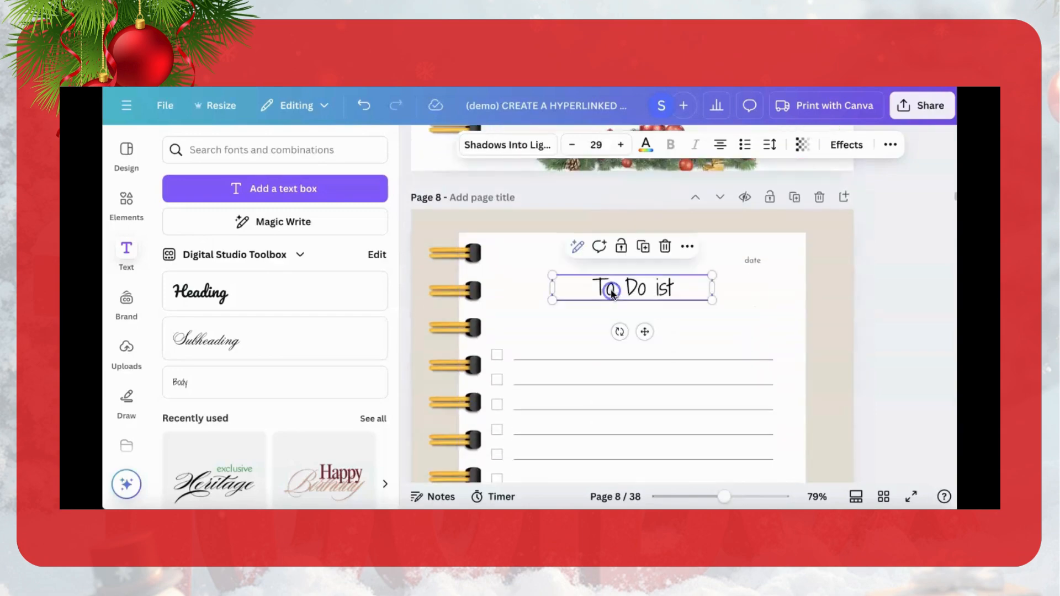
click(623, 144)
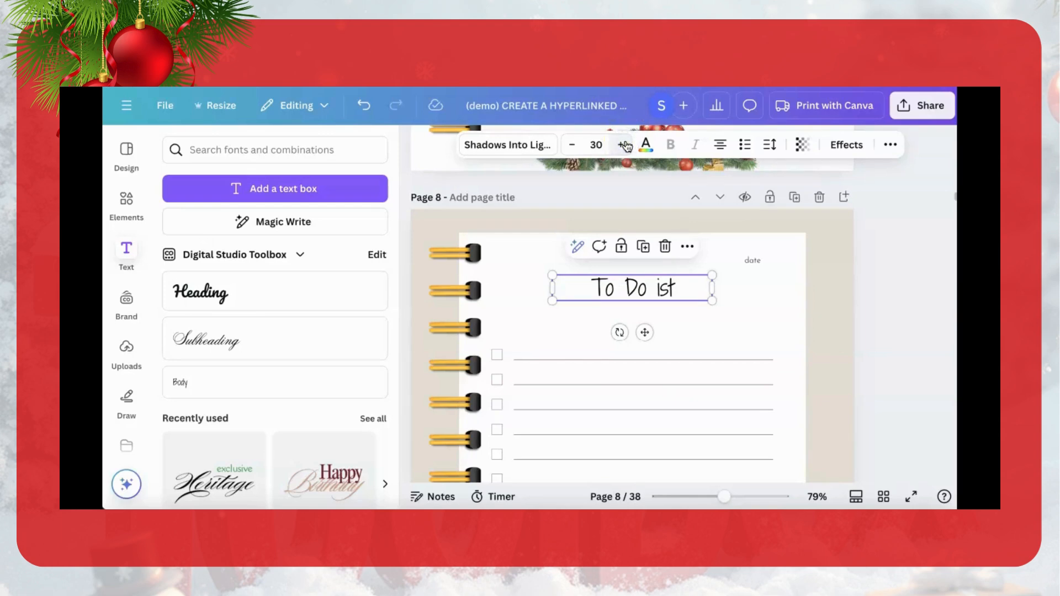
click(624, 145)
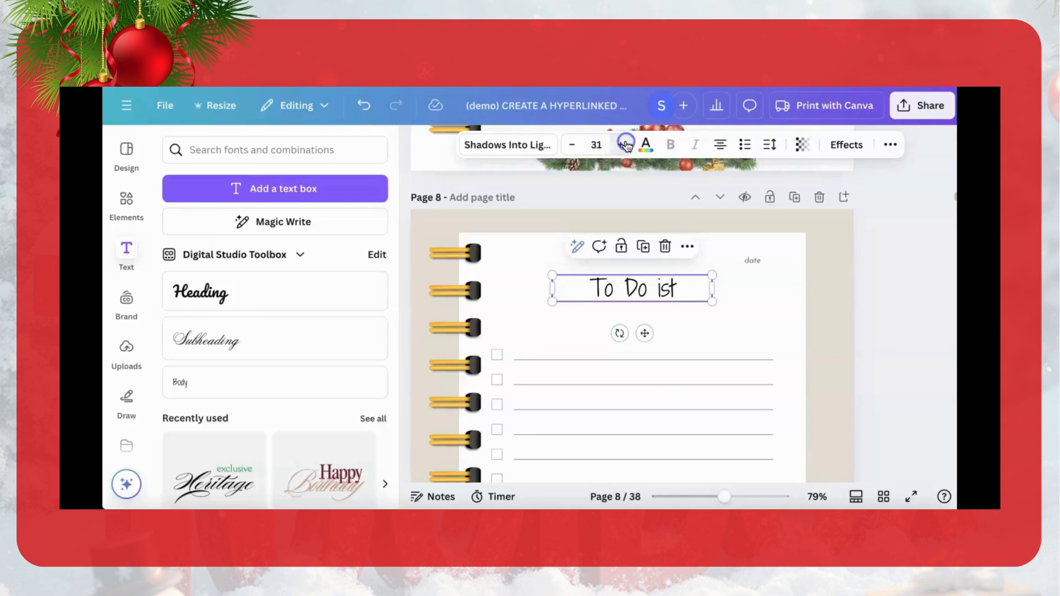
Step: Correct the spelling of page 8's title so it reads "To Do List"
click(659, 287)
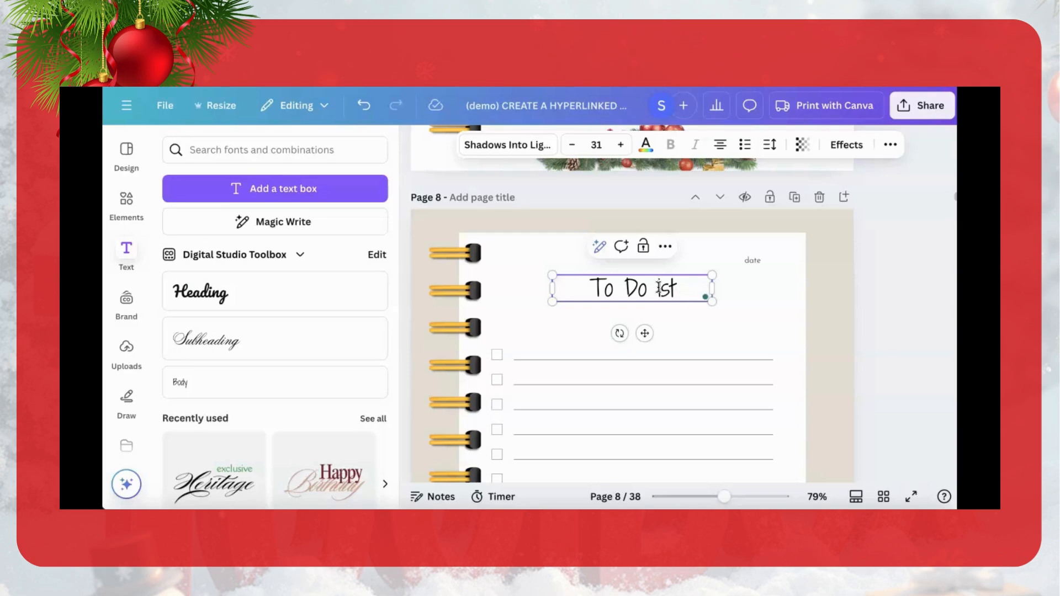
text(L)
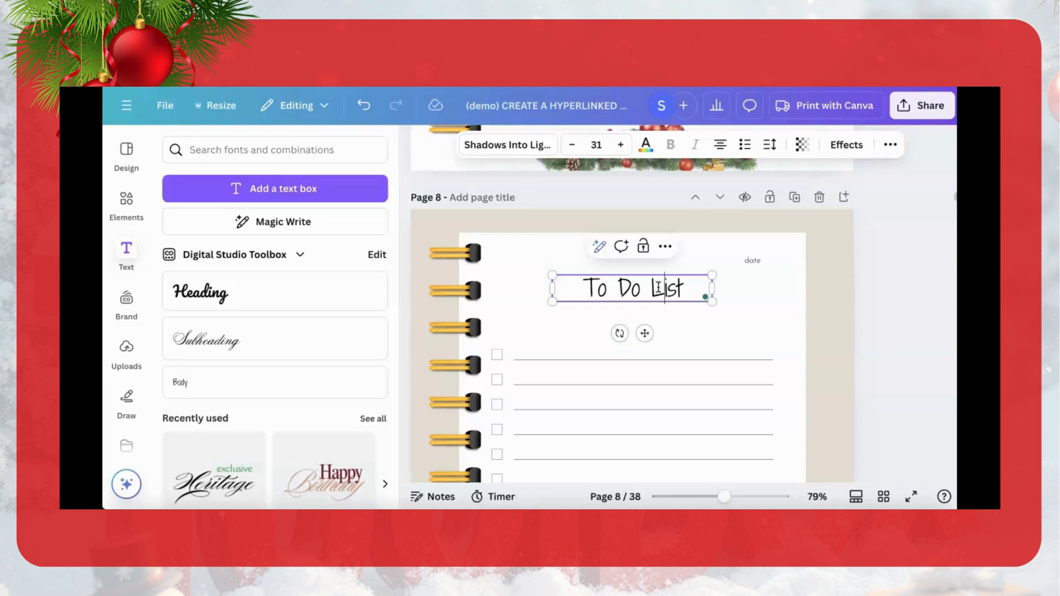
click(694, 326)
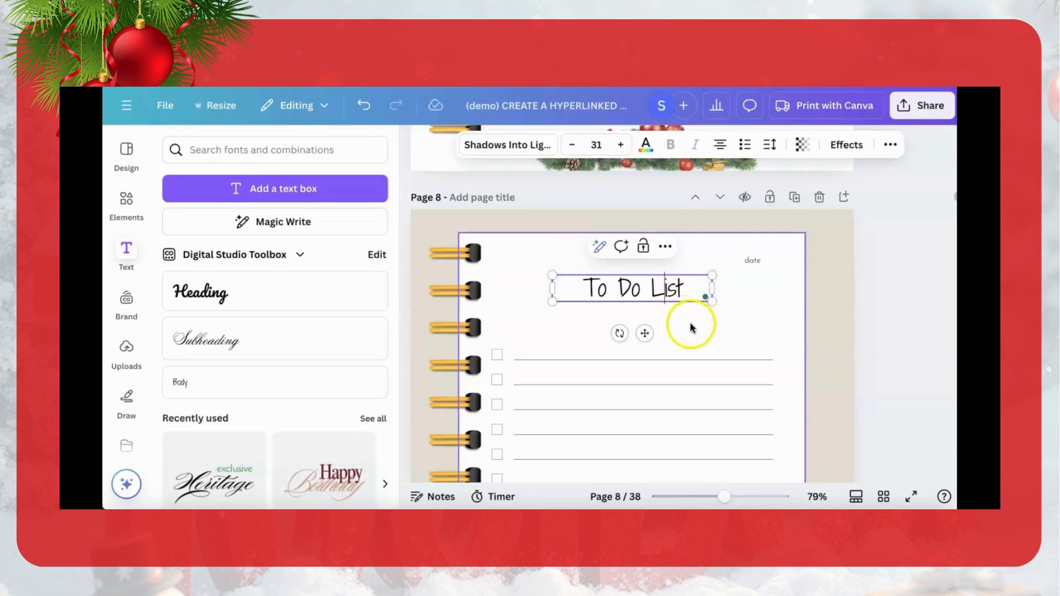
Step: Apply the Burgues Script font to page 8's "To Do List" title and enlarge it to size 43
click(689, 289)
click(690, 290)
click(581, 284)
drag(580, 284, 685, 276)
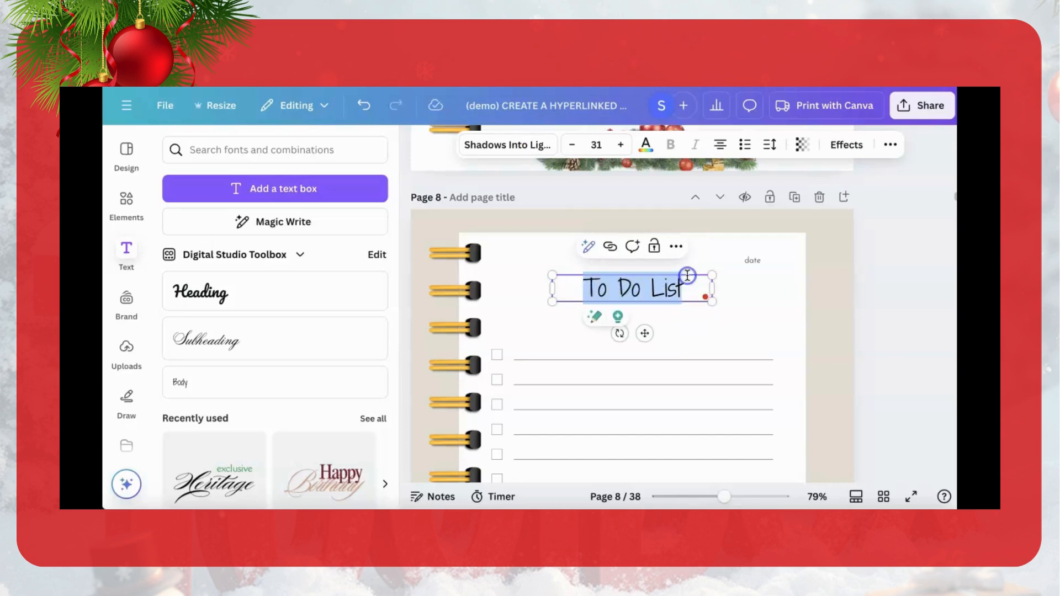
click(508, 144)
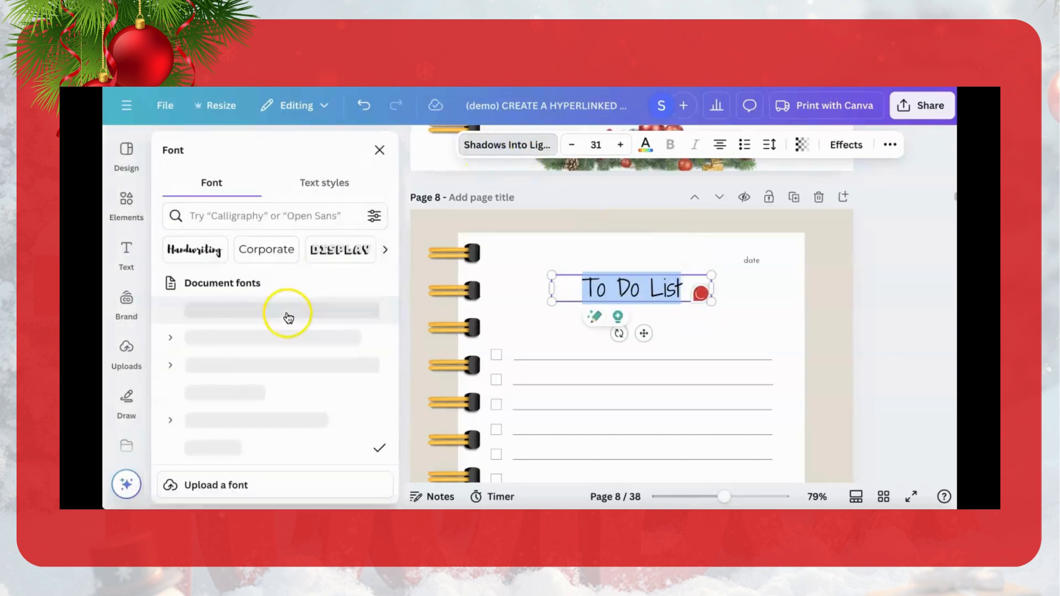
click(268, 316)
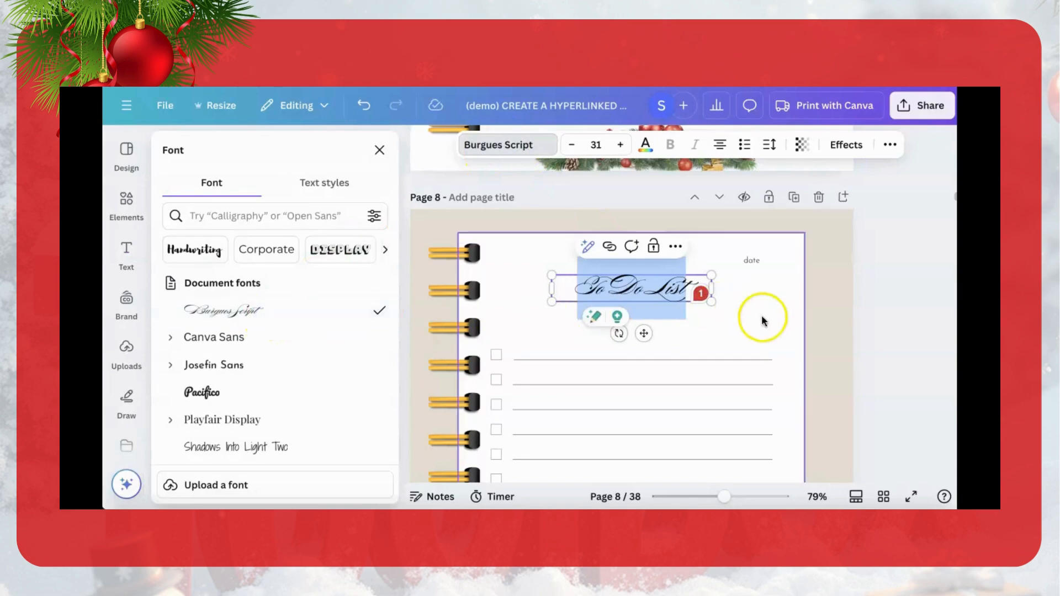
click(620, 145)
click(620, 145)
click(621, 145)
click(621, 144)
click(620, 144)
click(621, 145)
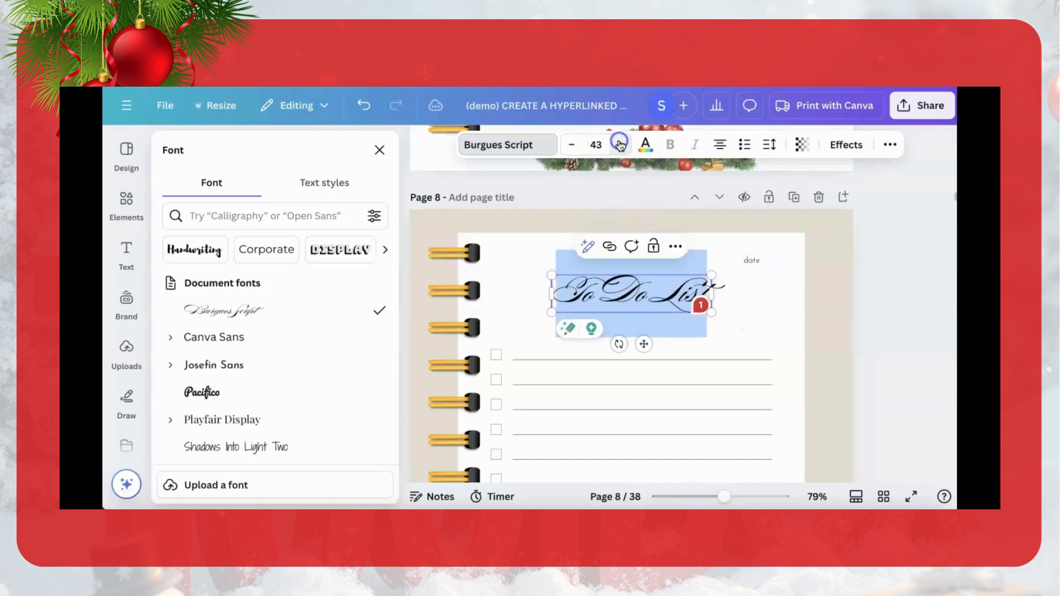
click(783, 315)
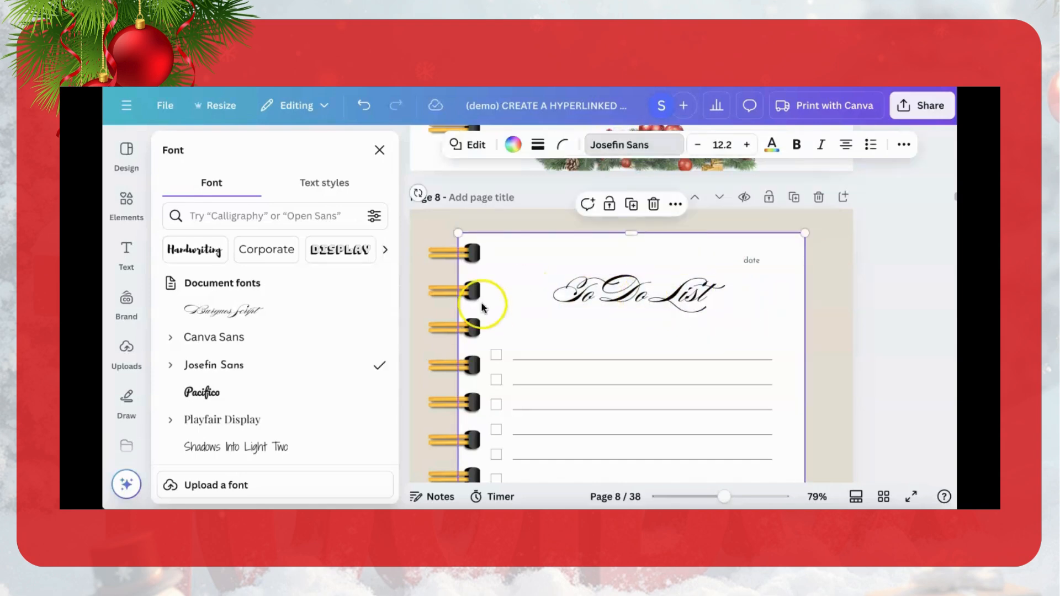
Step: Search the element photos for "chriistmas decor" and add the ribbon with the red ornament to page 8
click(127, 201)
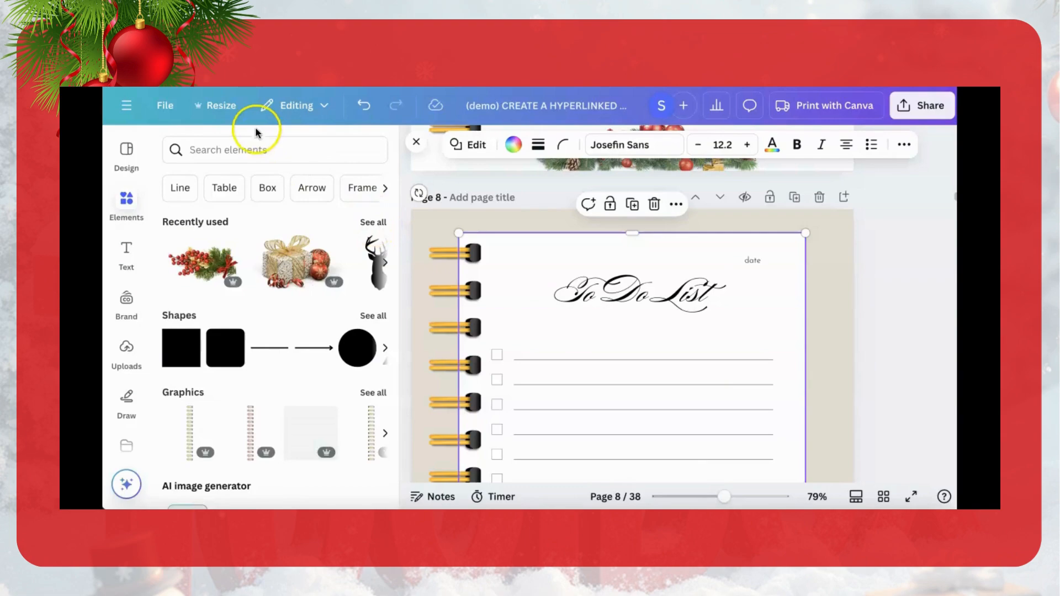
click(260, 148)
click(221, 211)
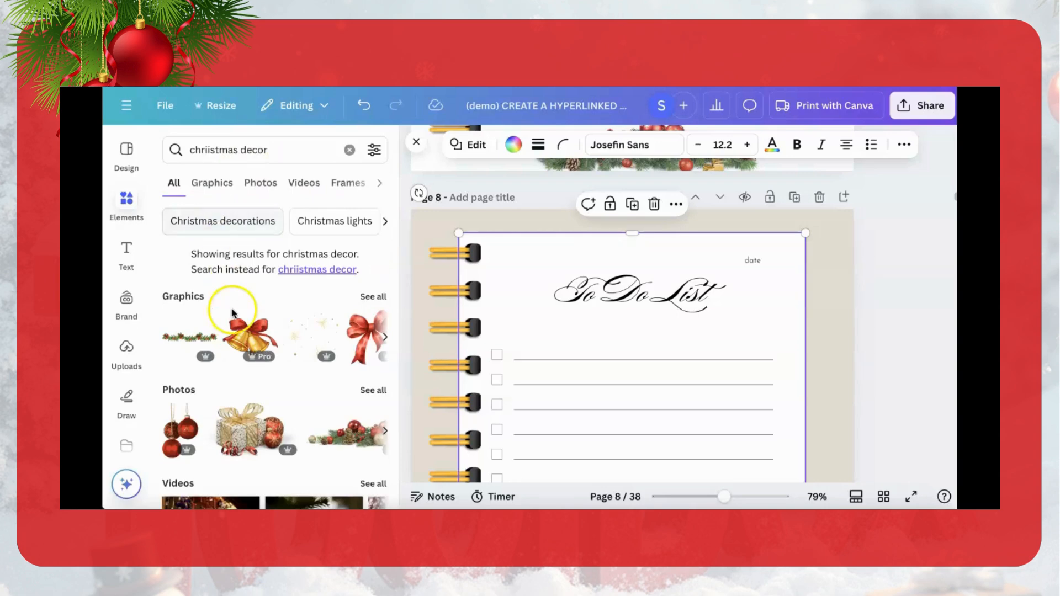
click(373, 391)
scroll(314, 415, down, 5)
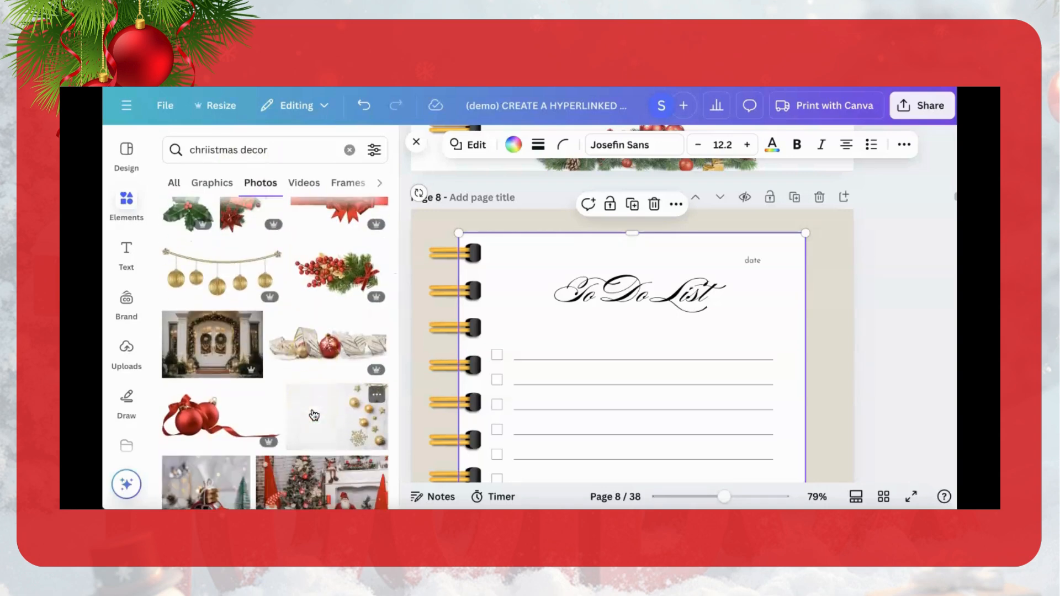
scroll(314, 415, down, 4)
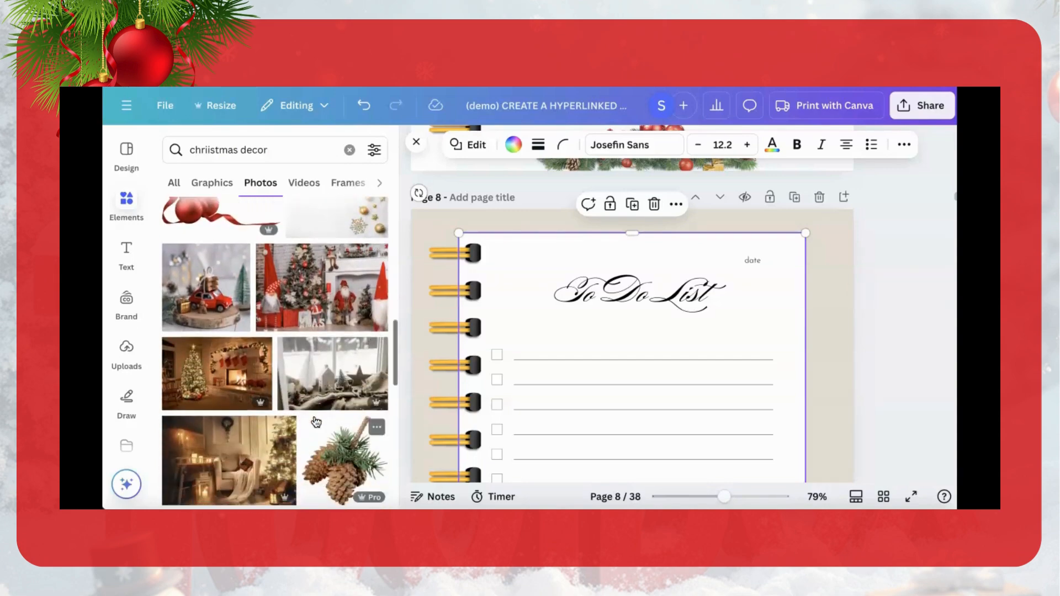
scroll(310, 422, up, 4)
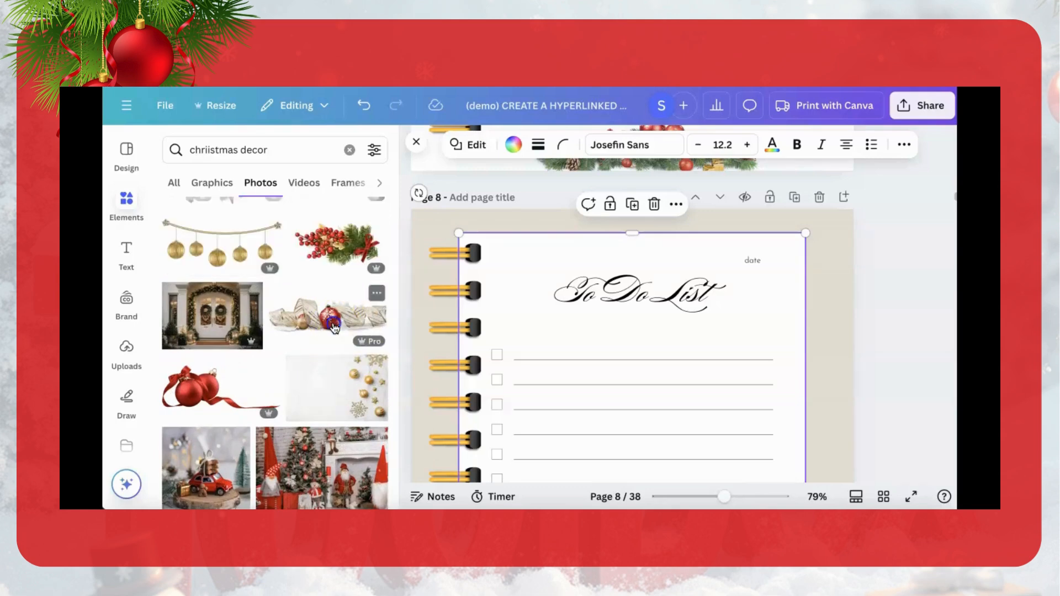
click(335, 328)
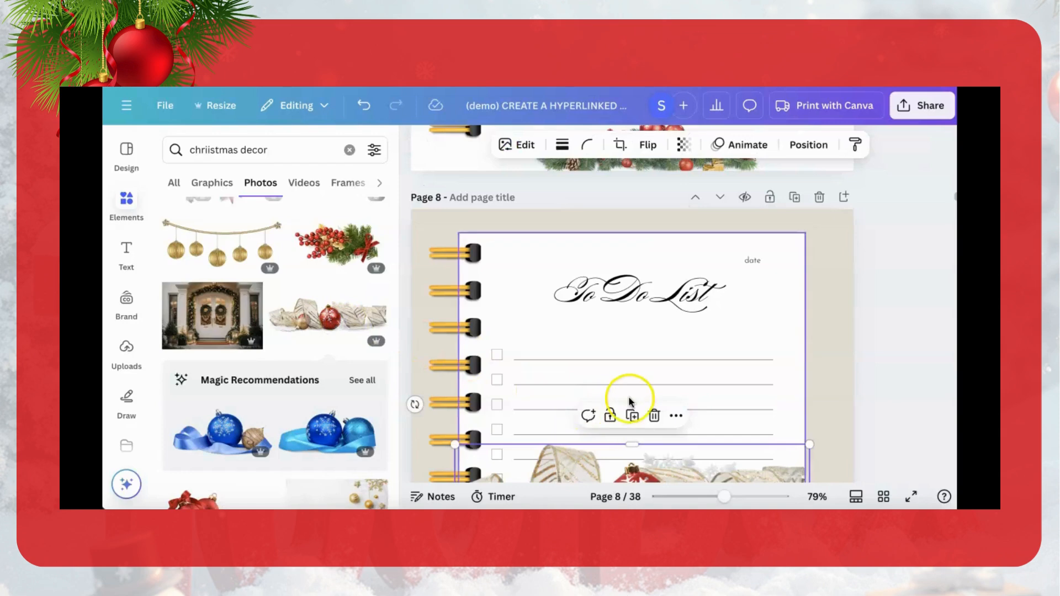
Step: Shrink the ribbon and ornament photo and center it directly beneath the "To Do List" title on page 8
drag(723, 496, 699, 496)
drag(612, 418, 586, 345)
drag(635, 319, 556, 343)
click(554, 346)
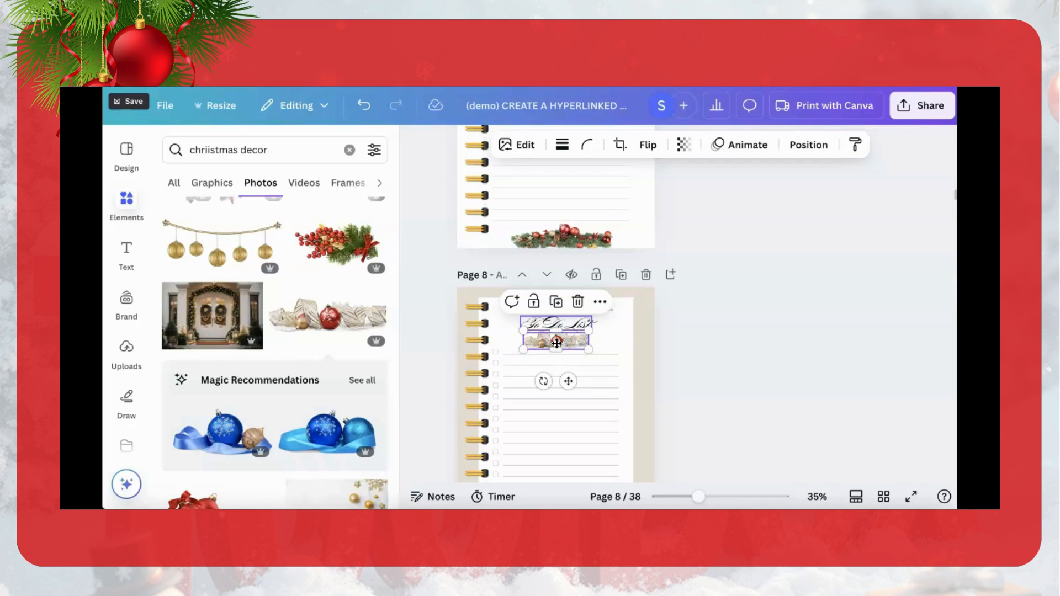
Step: Compare red and beige from the ornament photo's colors as page 8's background and set it to the medium red
click(645, 373)
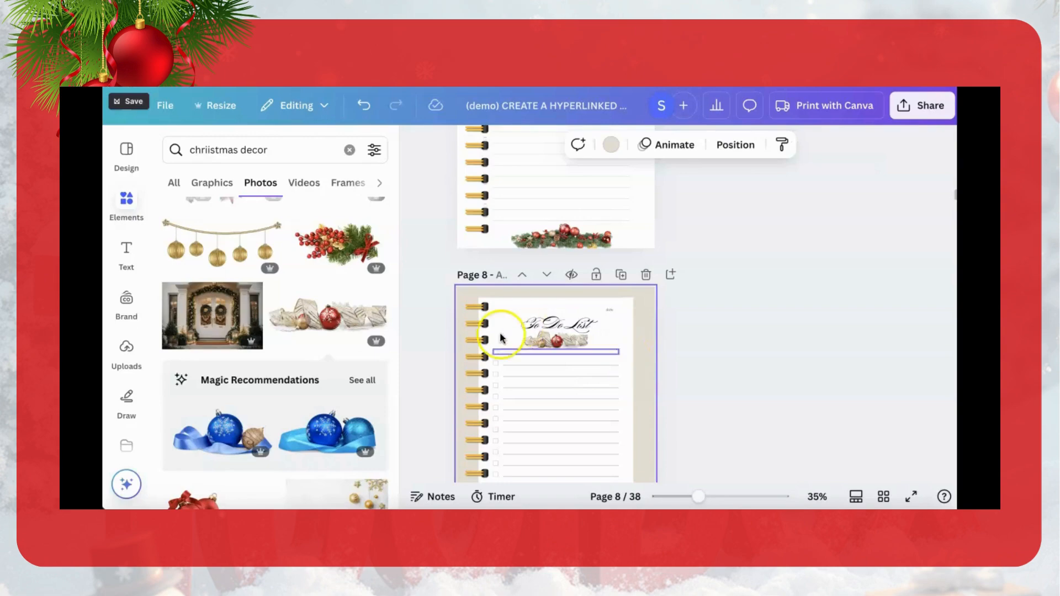
click(610, 146)
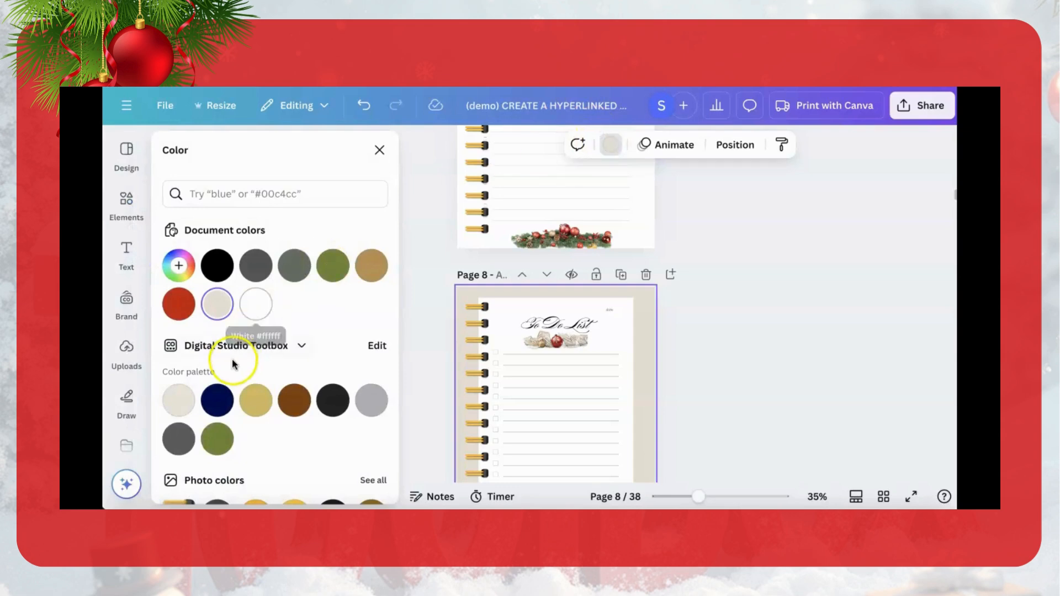
scroll(235, 354, down, 4)
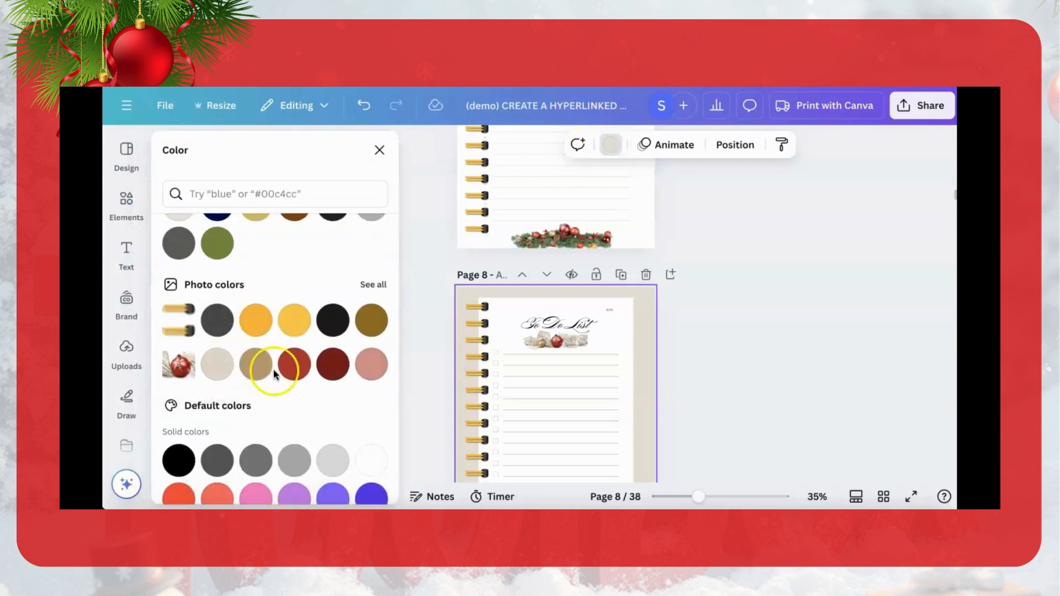
click(298, 369)
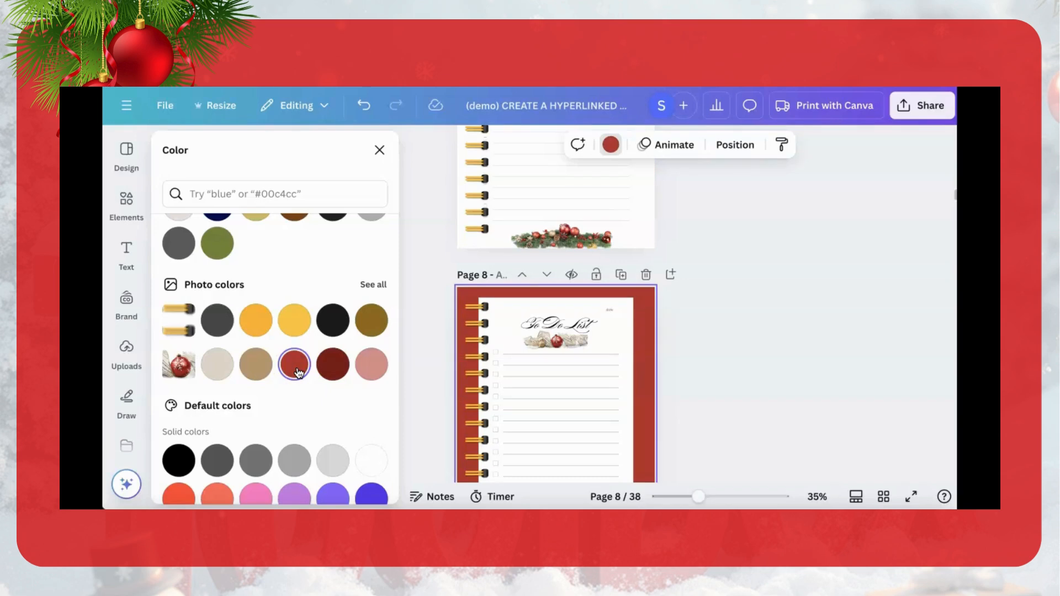
click(218, 367)
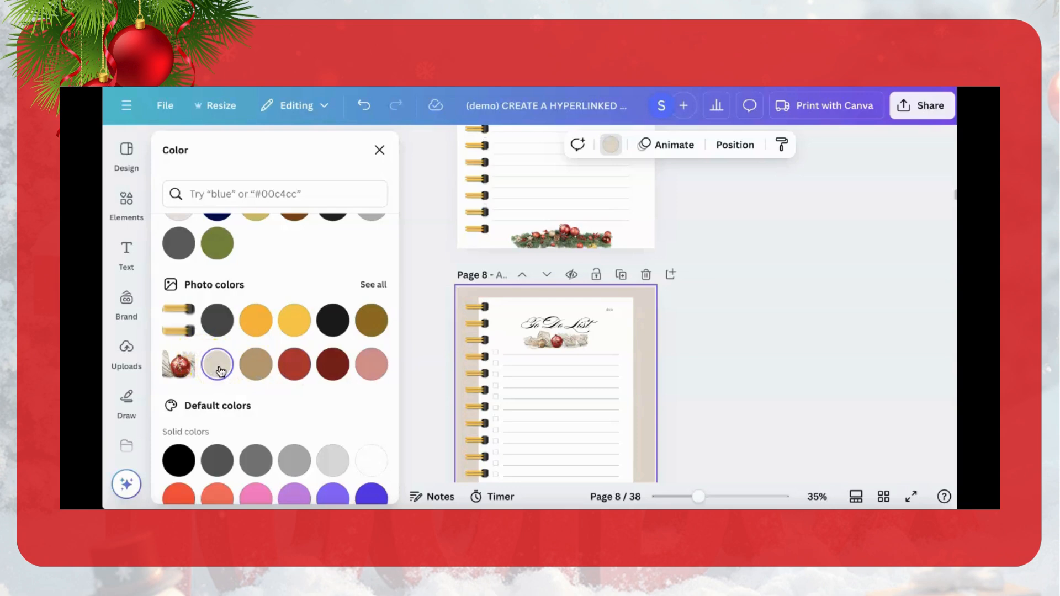
click(298, 373)
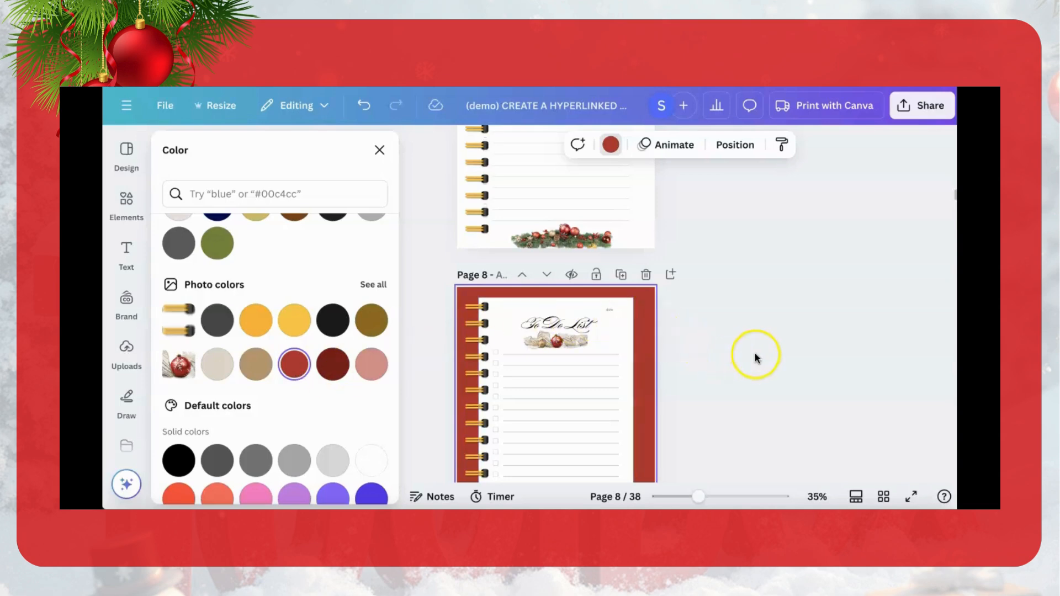
Step: Review the Notes, checklist and to-do list pages alongside the Holiday Gift Guide cover for a consistent look
scroll(757, 358, down, 5)
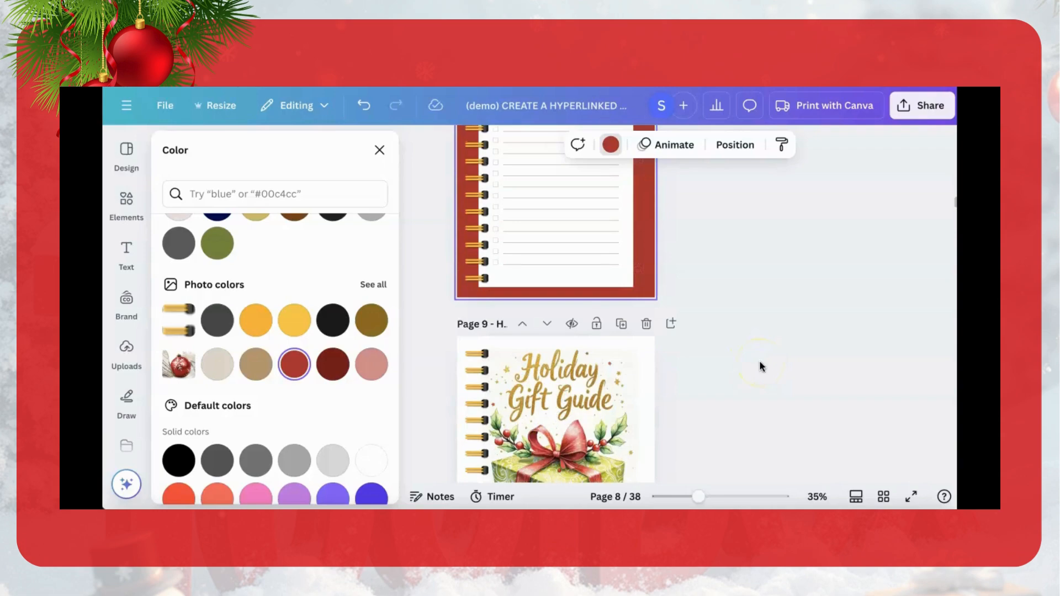
scroll(760, 365, up, 5)
scroll(760, 367, up, 5)
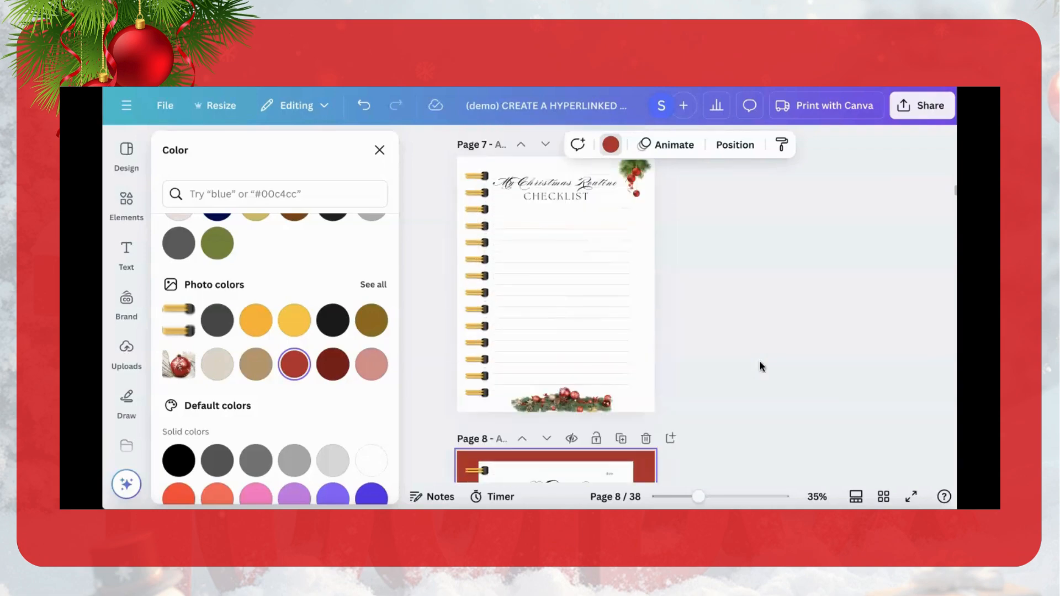
scroll(760, 366, up, 3)
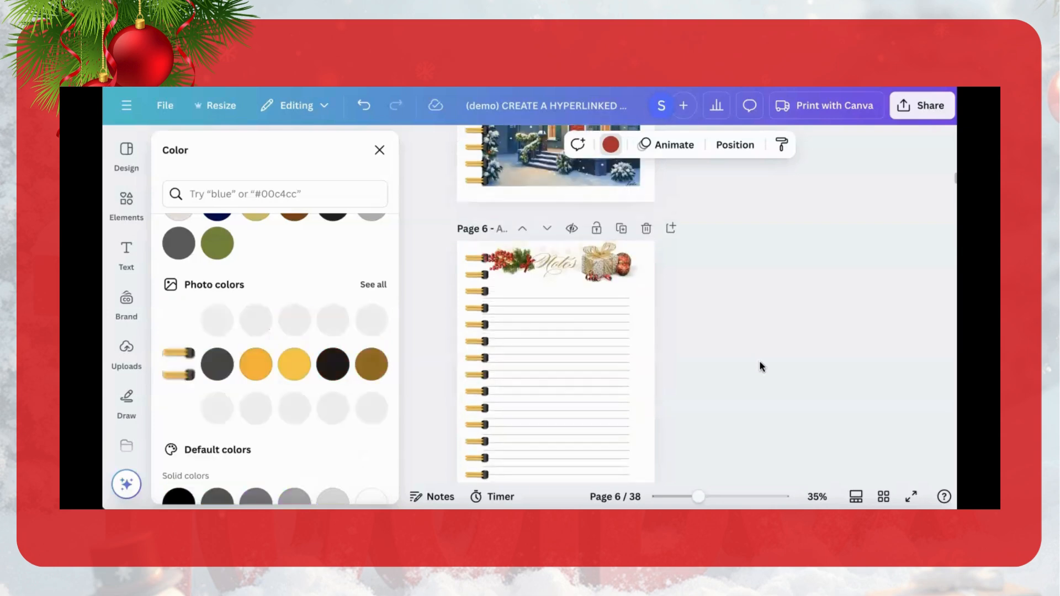
click(757, 429)
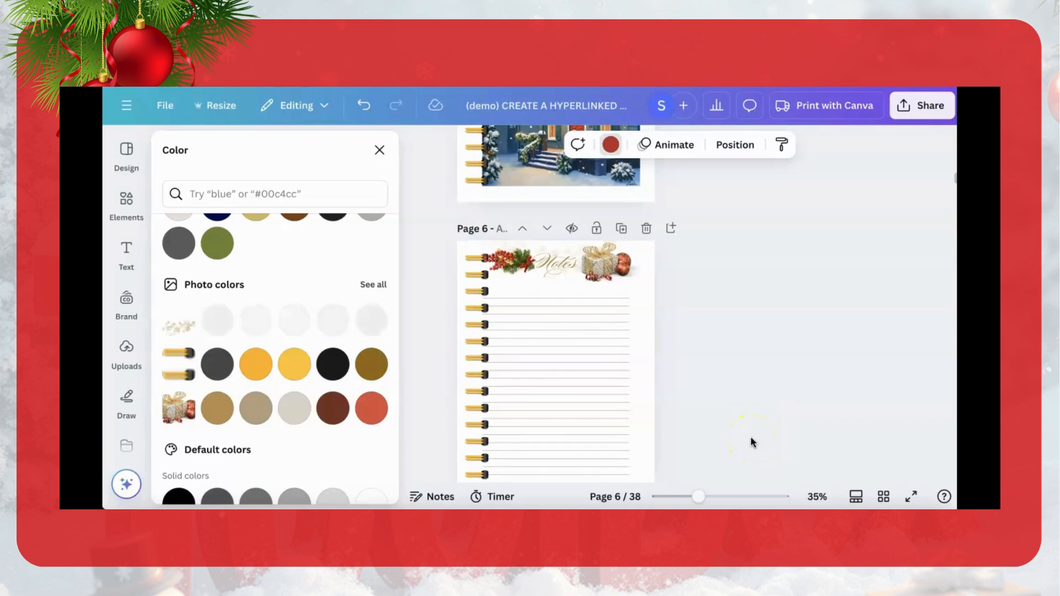
scroll(751, 442, down, 3)
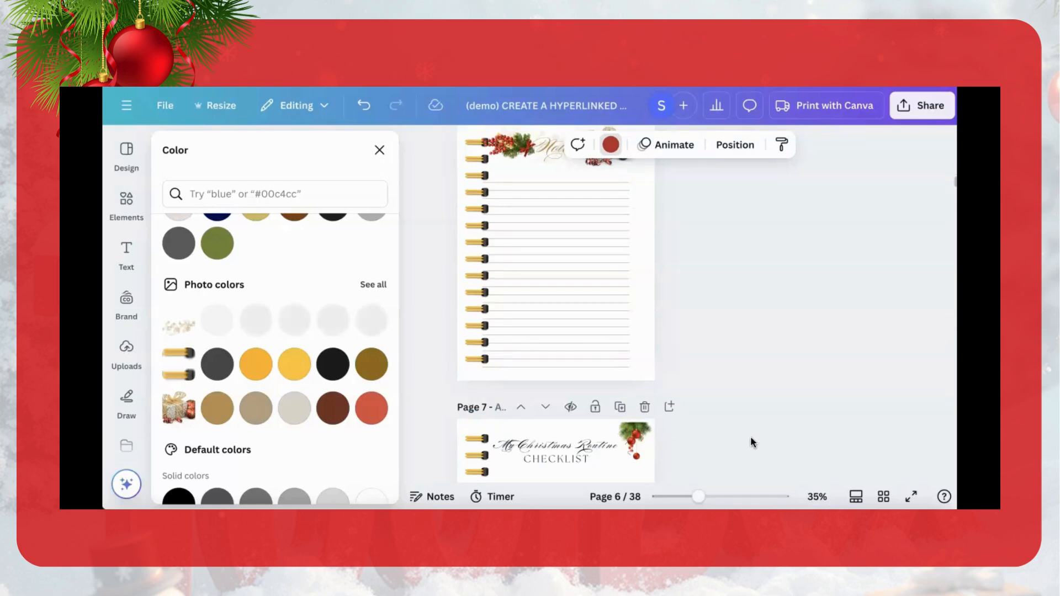
scroll(751, 442, up, 2)
scroll(751, 442, down, 5)
scroll(750, 441, down, 4)
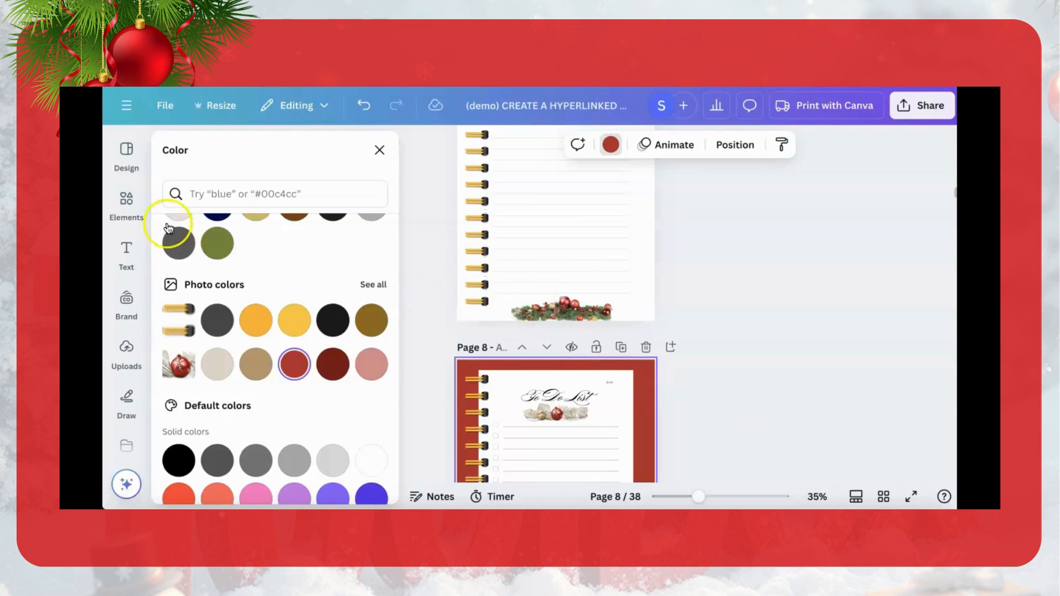
Step: Return from the to-do list template's details to the full list of US Letter templates
click(132, 149)
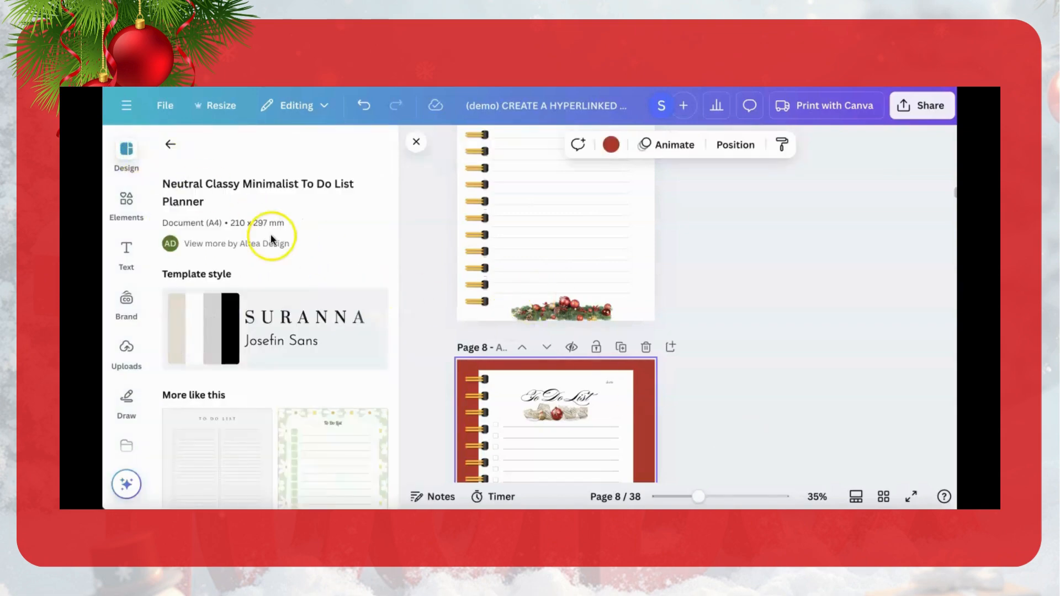
click(164, 142)
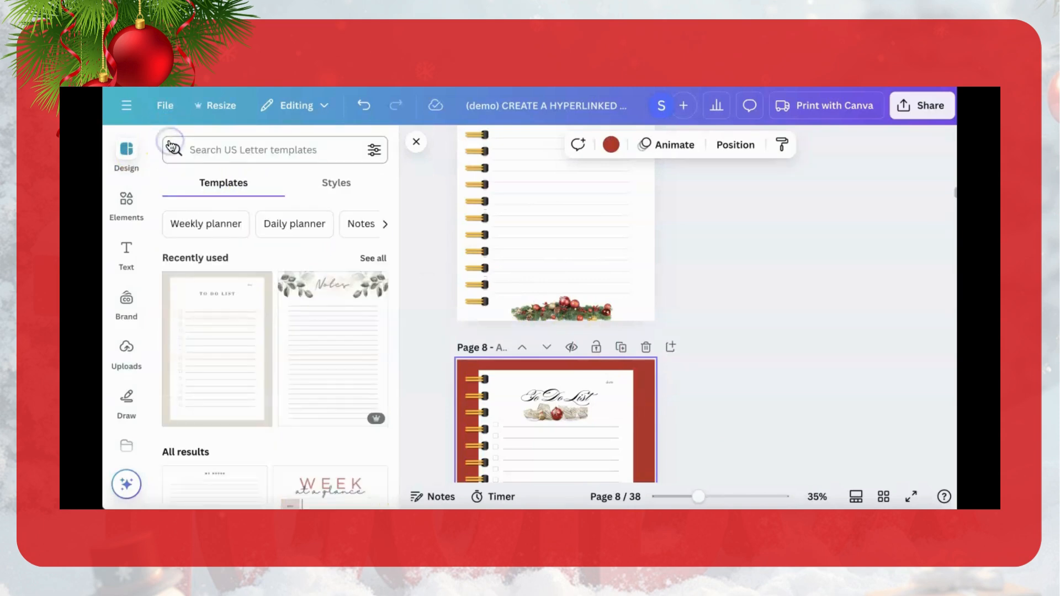
scroll(549, 402, down, 8)
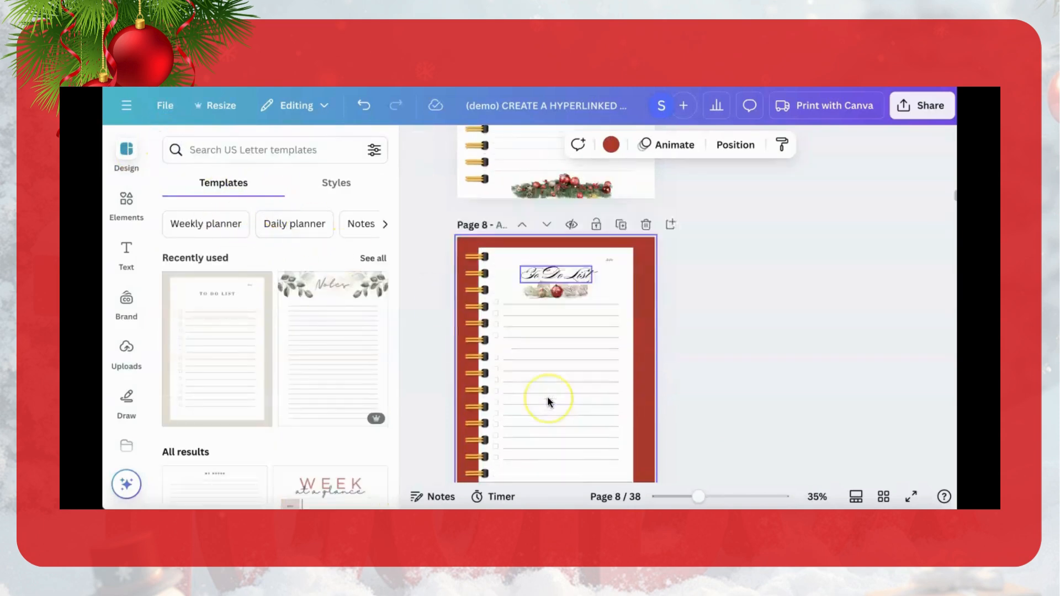
Step: Search the templates for "budget" and apply the minimalist "Budget planner" layout with the script subtitle to blank page 12
scroll(549, 403, down, 10)
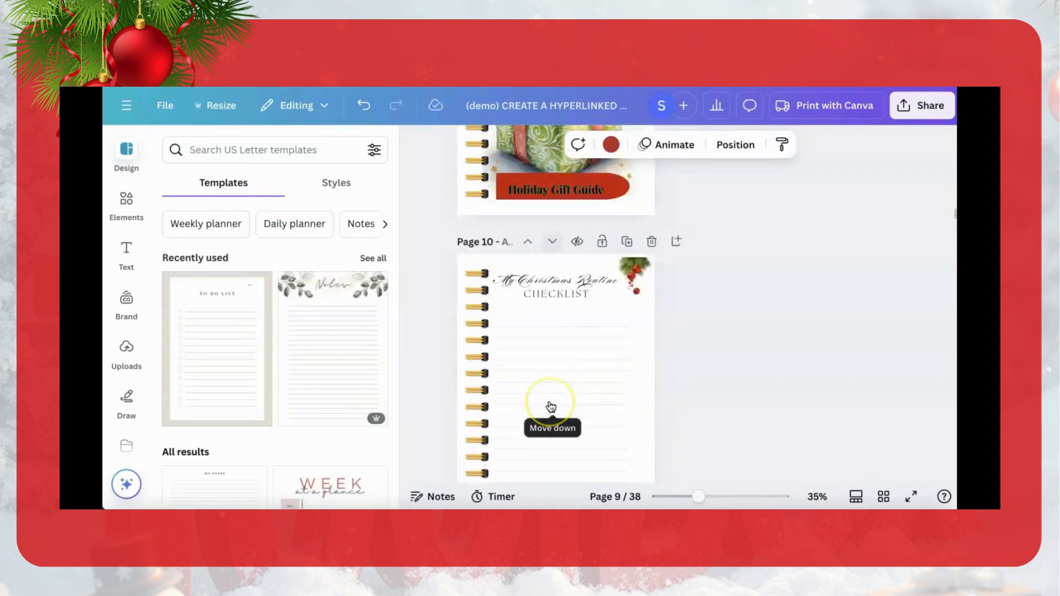
scroll(551, 407, down, 5)
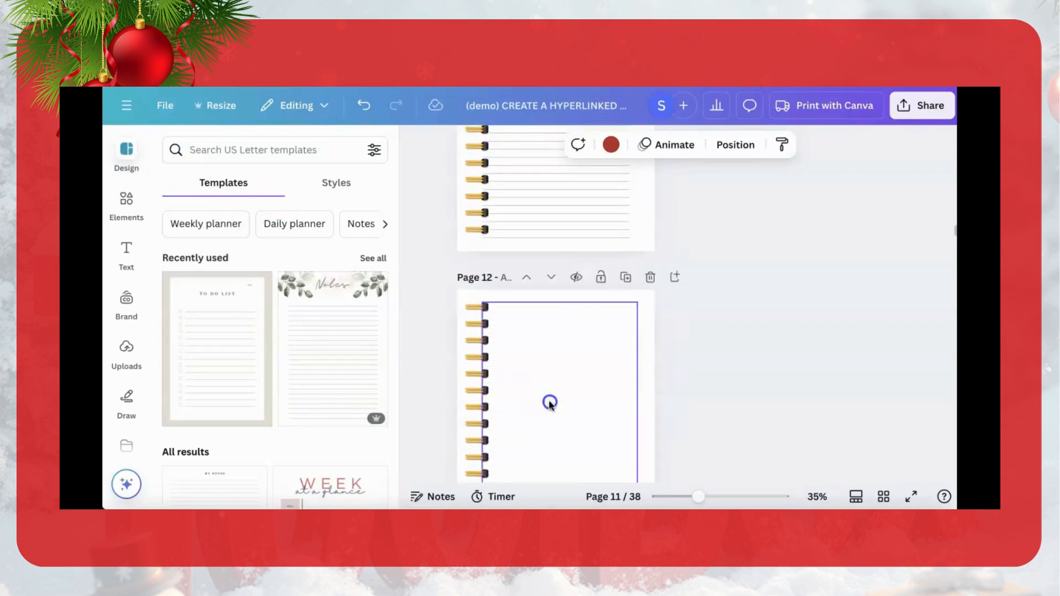
click(551, 406)
click(314, 231)
click(237, 157)
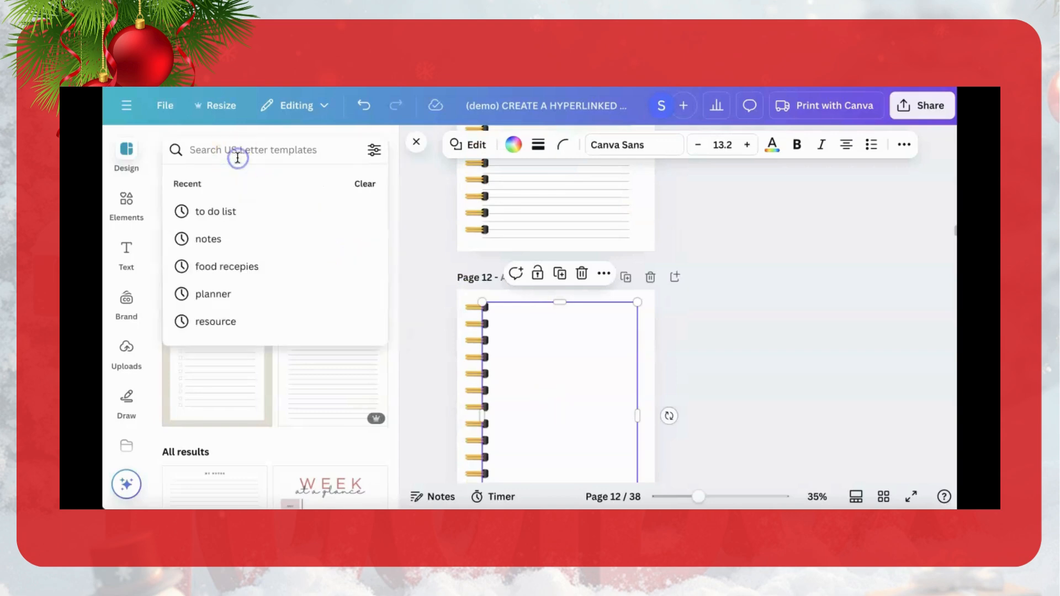
text(budge)
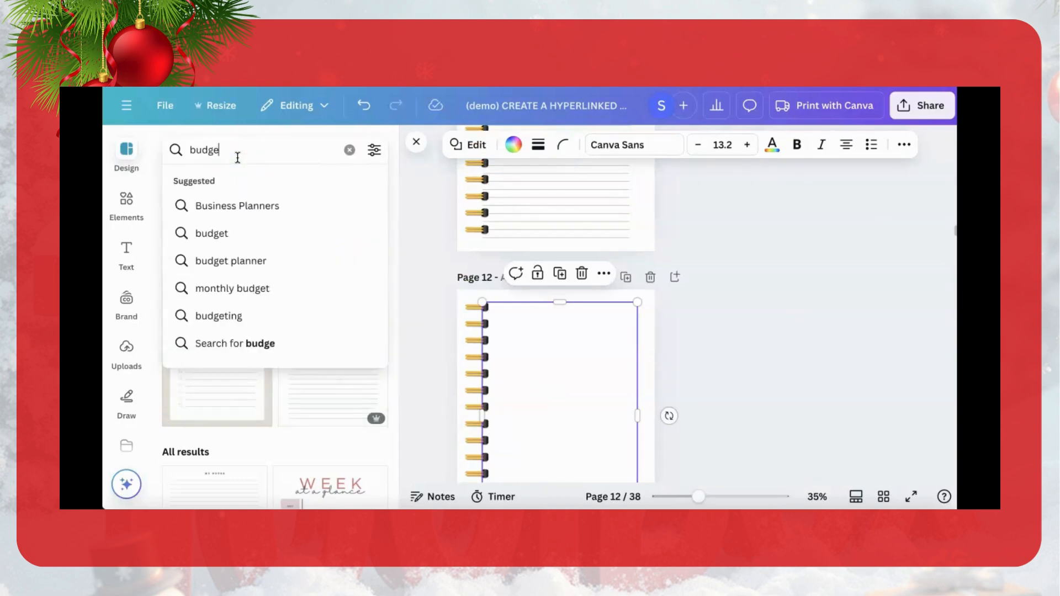
text(t)
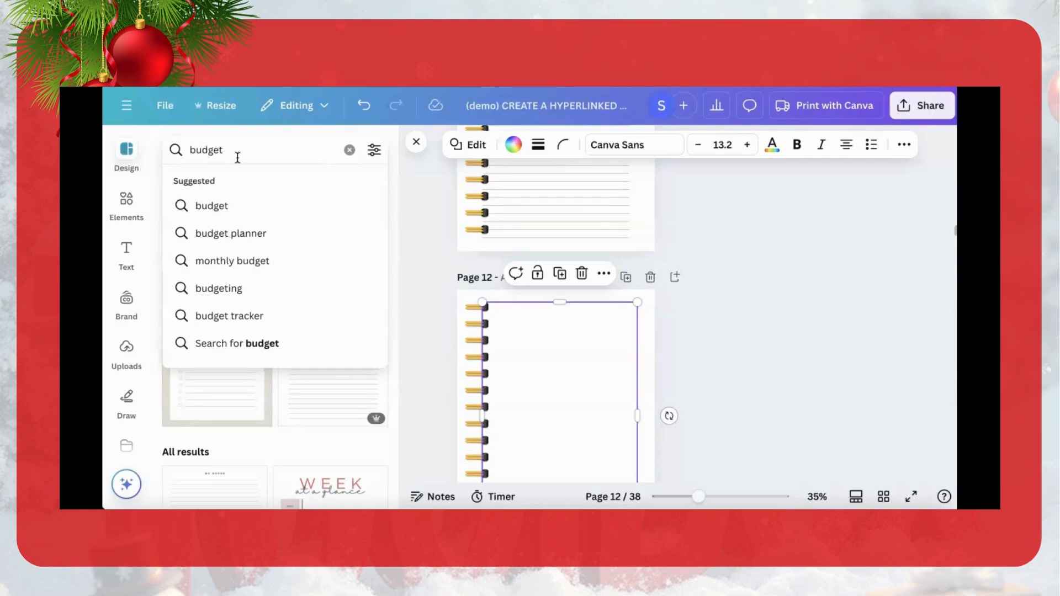
click(244, 347)
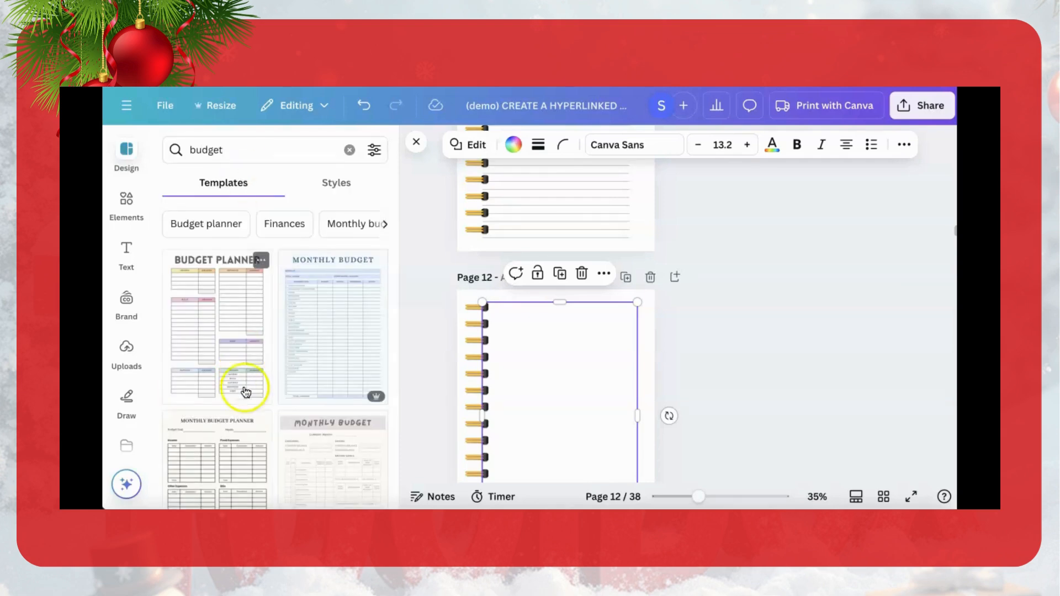
scroll(245, 426, down, 3)
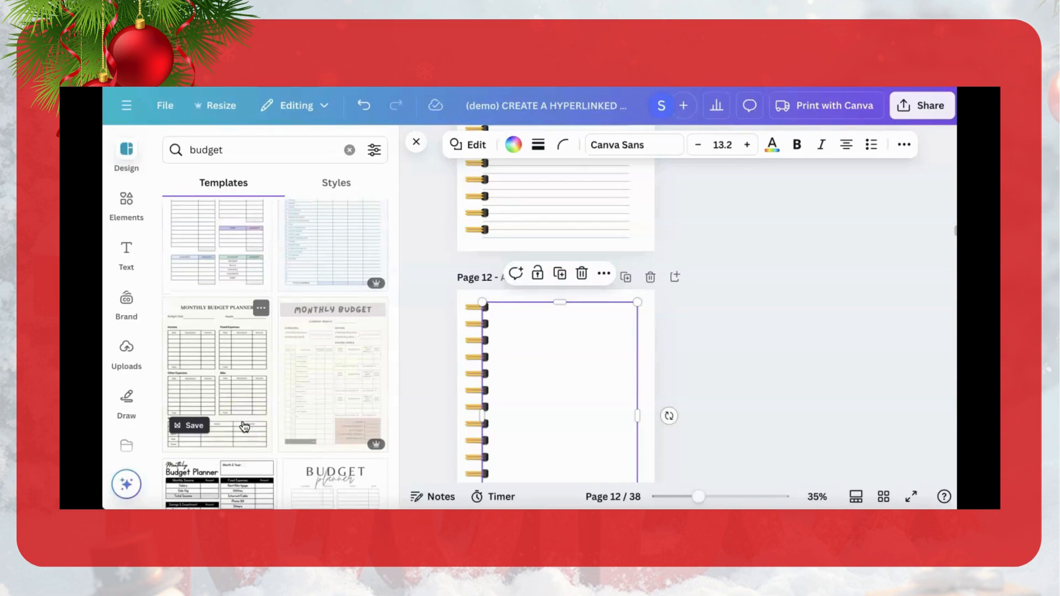
click(330, 486)
Step: Copy the gold spiral binding from page 11 onto the left edge of the budget planner on page 12
click(471, 229)
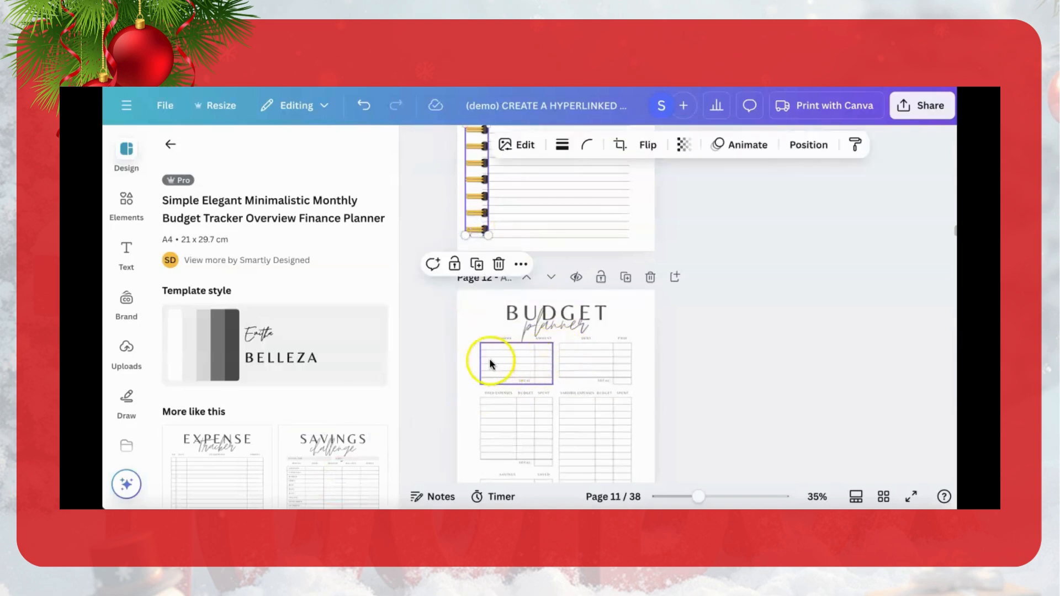
click(478, 323)
click(471, 337)
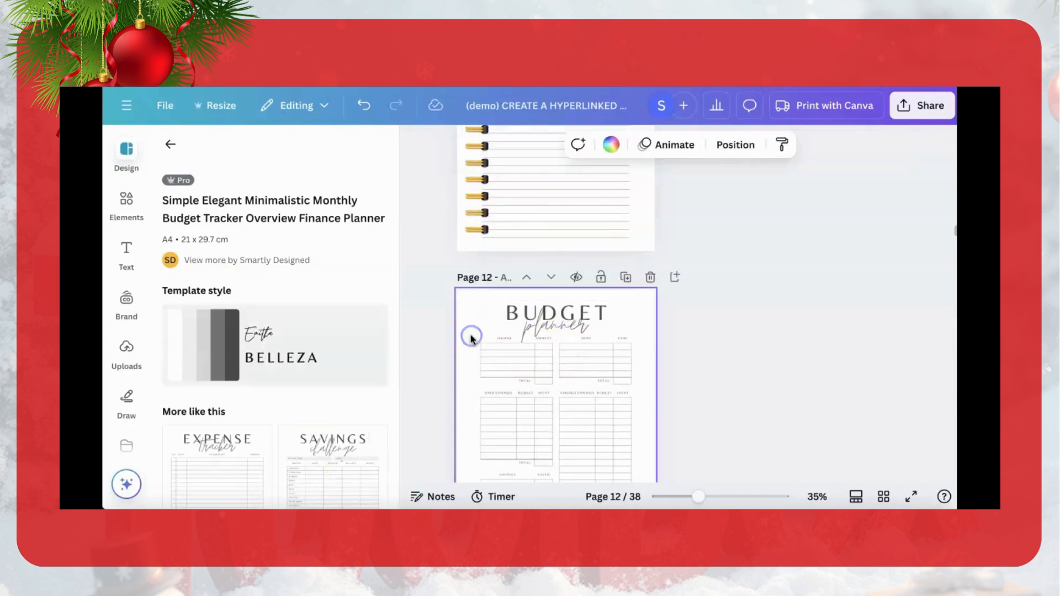
key(ctrl+v)
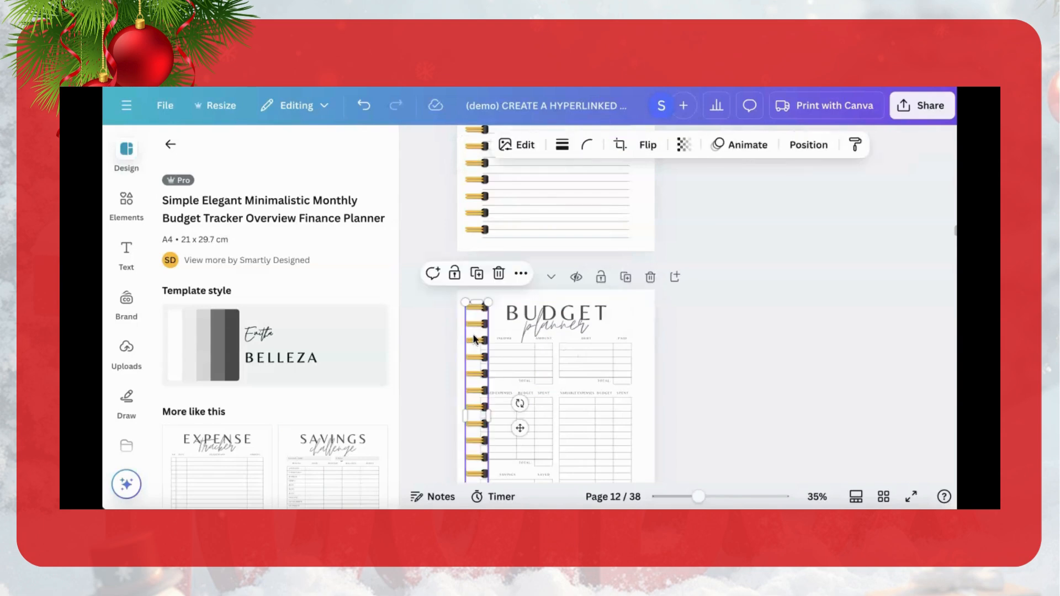
Step: Change the font of the word "planner" in page 12's title to Burgues Script
click(575, 333)
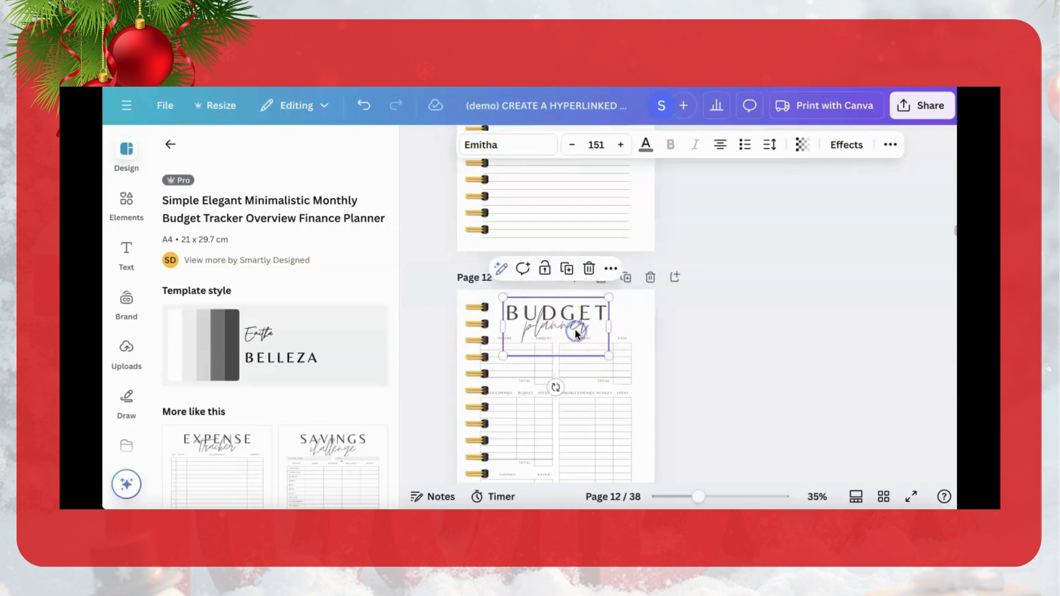
click(584, 331)
click(583, 331)
click(581, 330)
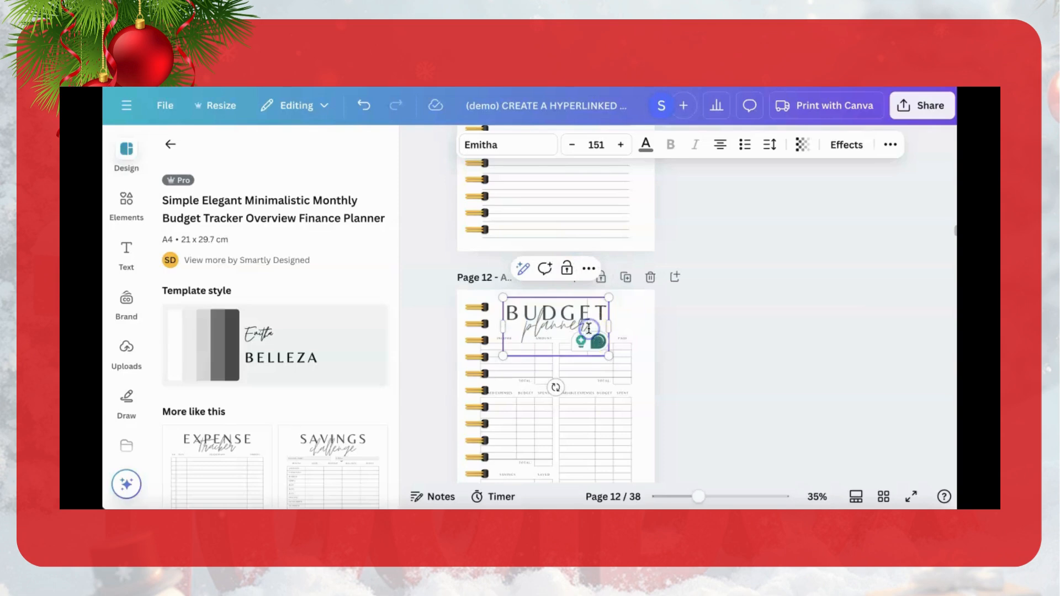
drag(581, 330, 526, 325)
click(517, 147)
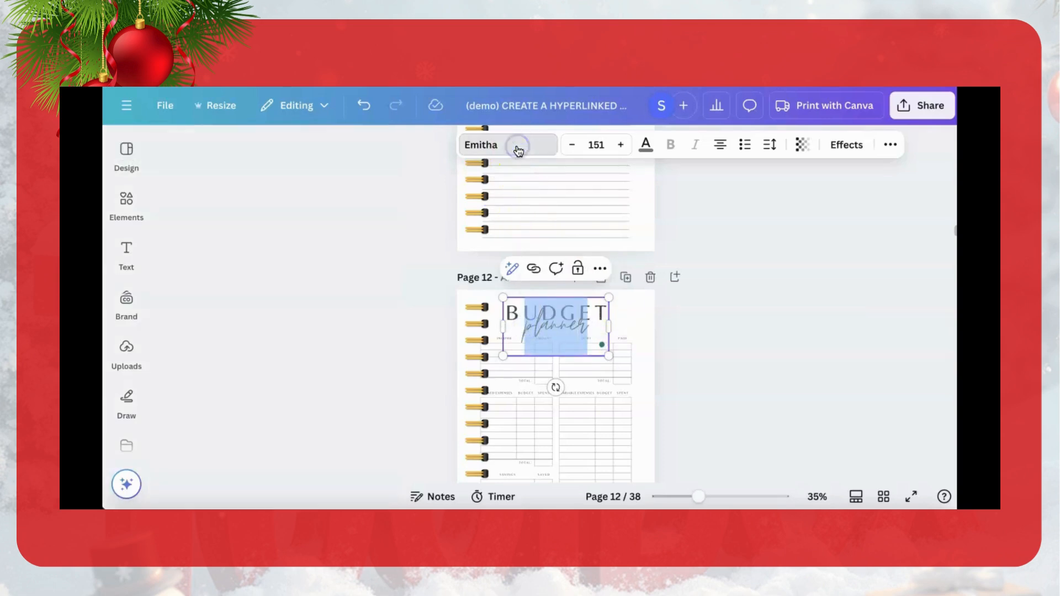
click(252, 340)
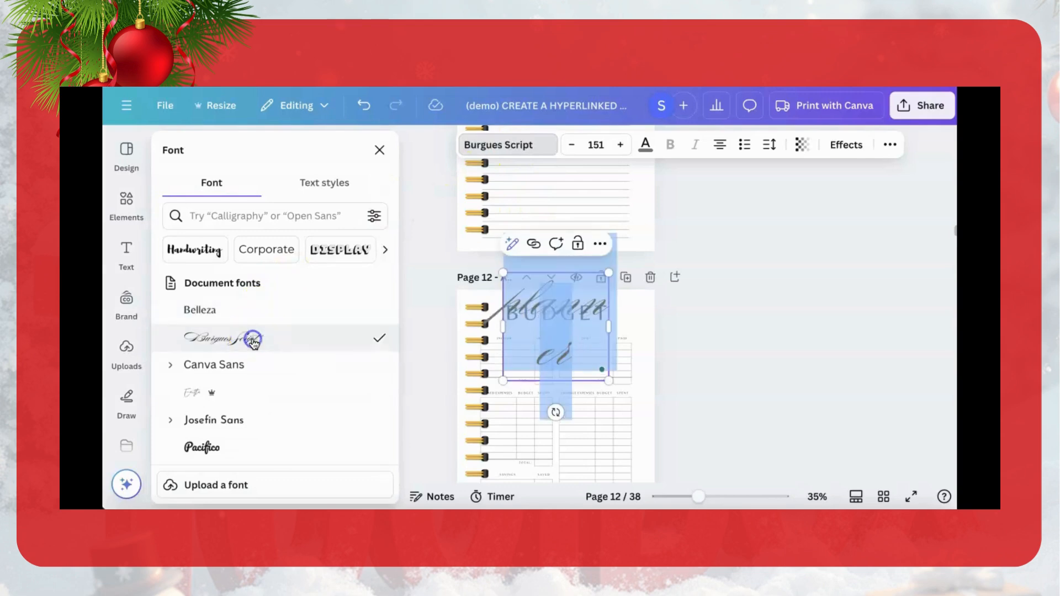
Step: Reduce the script word "planner" to font size 112 so it fits on one line under "BUDGET"
click(572, 145)
click(572, 145)
click(571, 145)
click(572, 146)
click(571, 147)
click(571, 147)
click(571, 146)
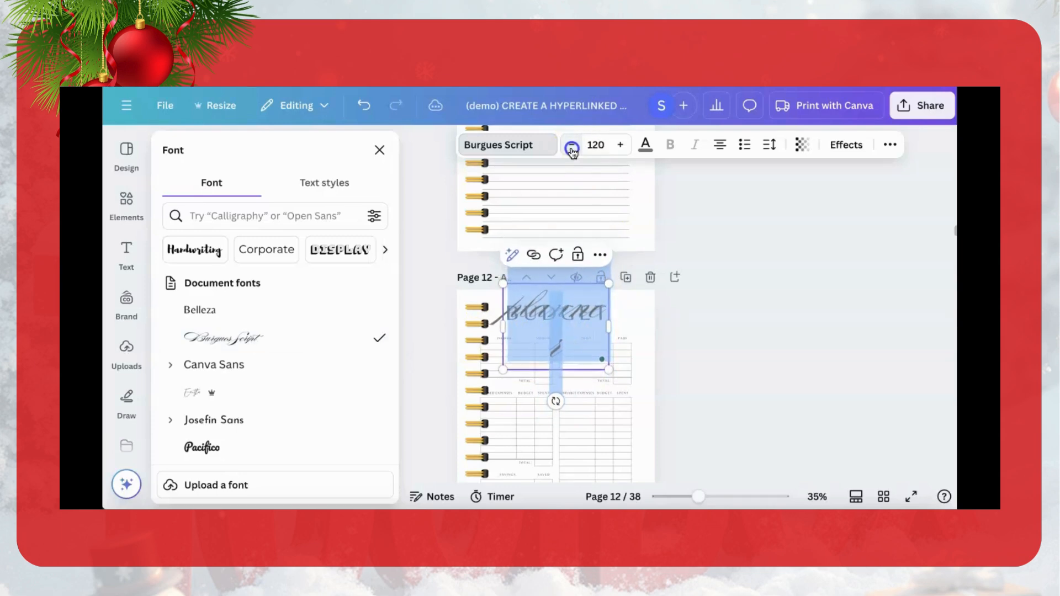
click(572, 147)
click(571, 146)
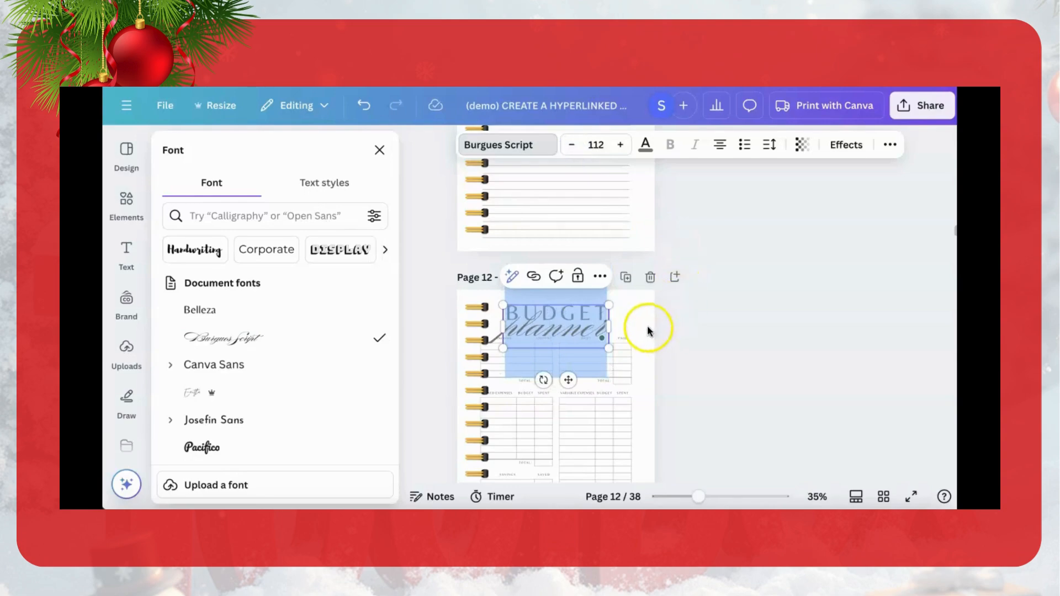
click(622, 320)
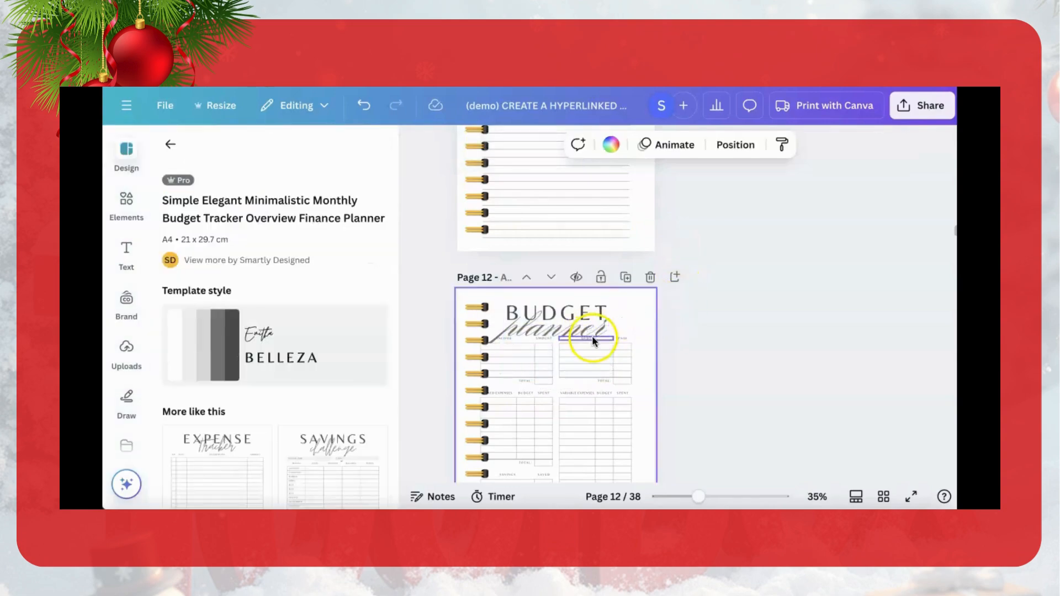
Step: Find the photo of two red ornaments with a ribbon among the Christmas decor photos and place it at page 12's upper-right corner
click(125, 221)
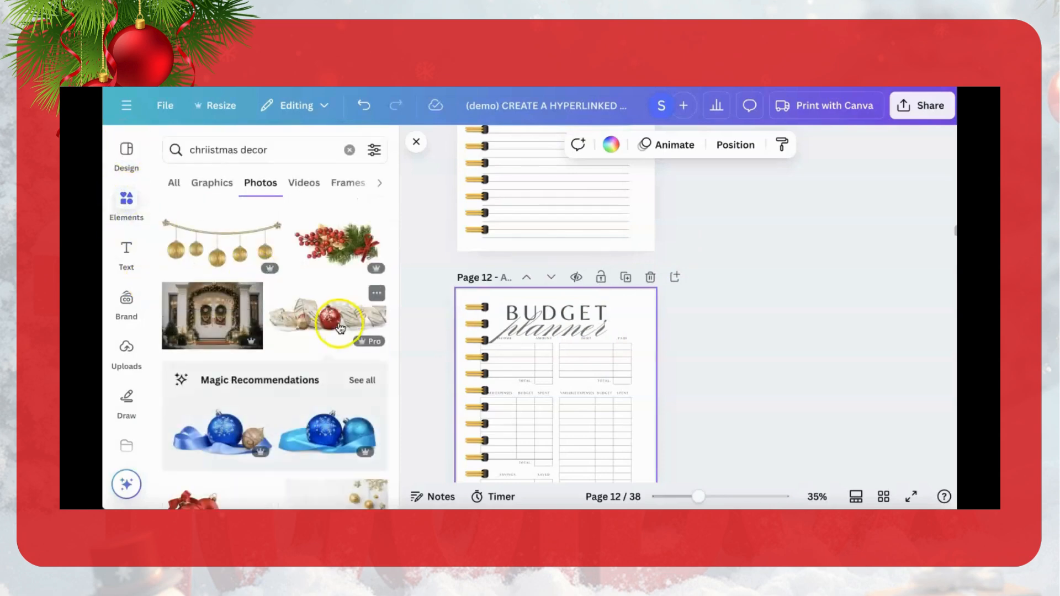
click(544, 332)
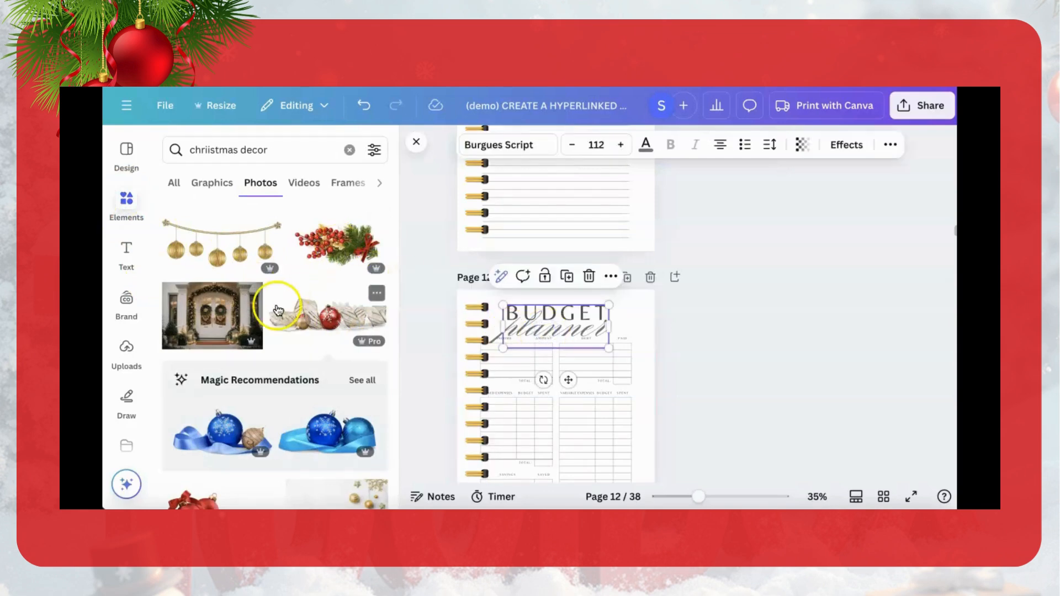
scroll(343, 331, down, 8)
scroll(339, 356, down, 3)
scroll(334, 381, down, 3)
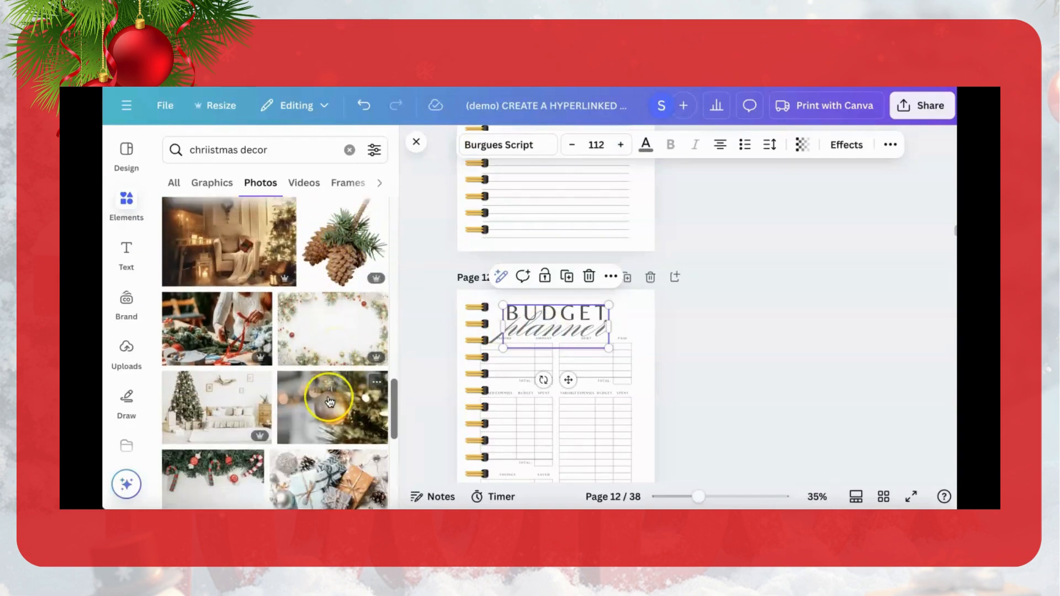
scroll(330, 401, down, 3)
scroll(328, 408, down, 3)
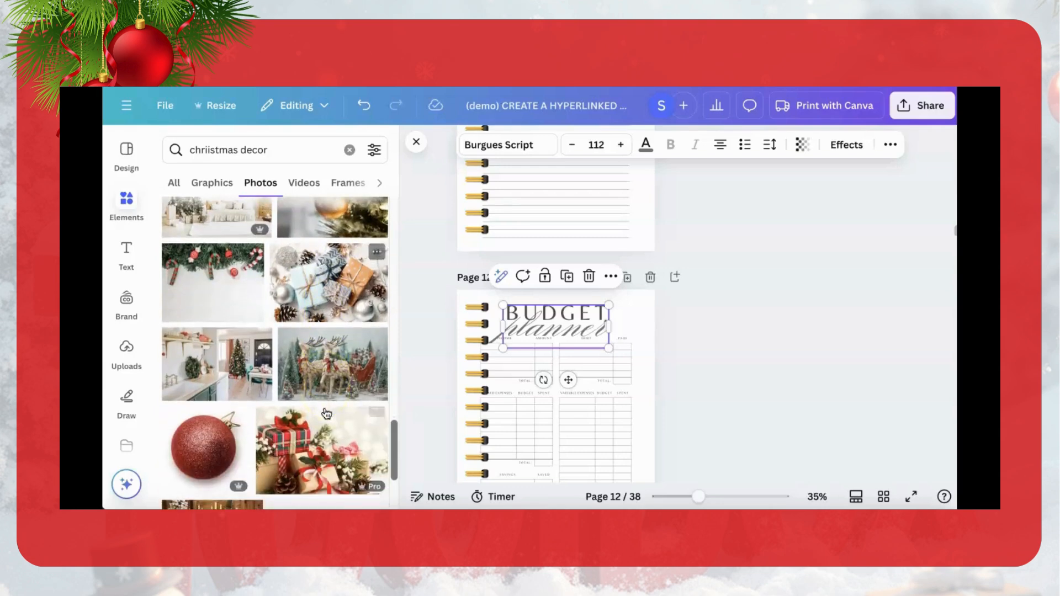
scroll(325, 420, down, 3)
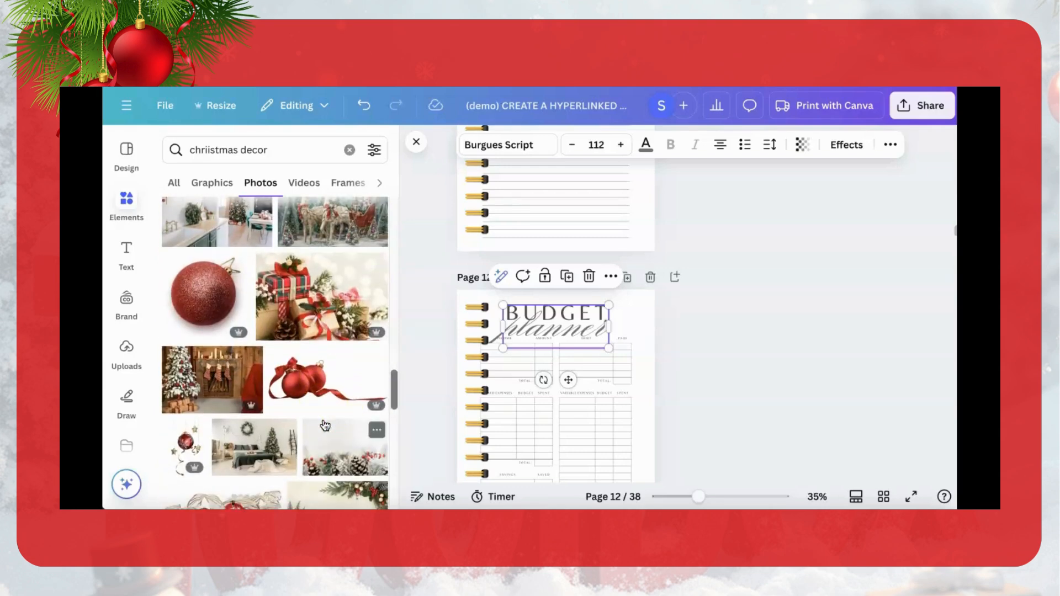
scroll(326, 425, down, 1)
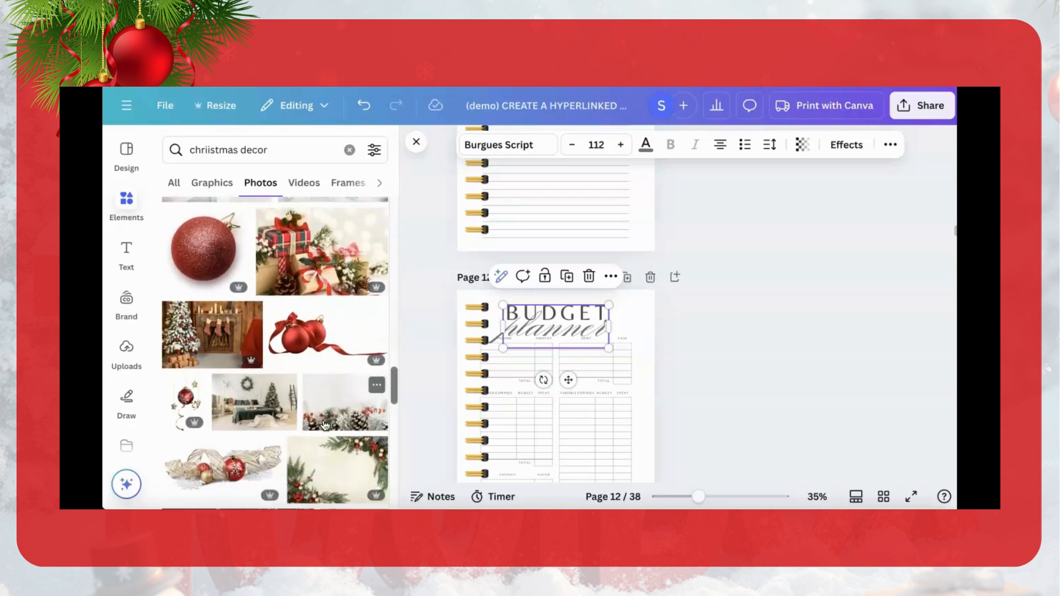
click(301, 341)
drag(535, 422, 632, 319)
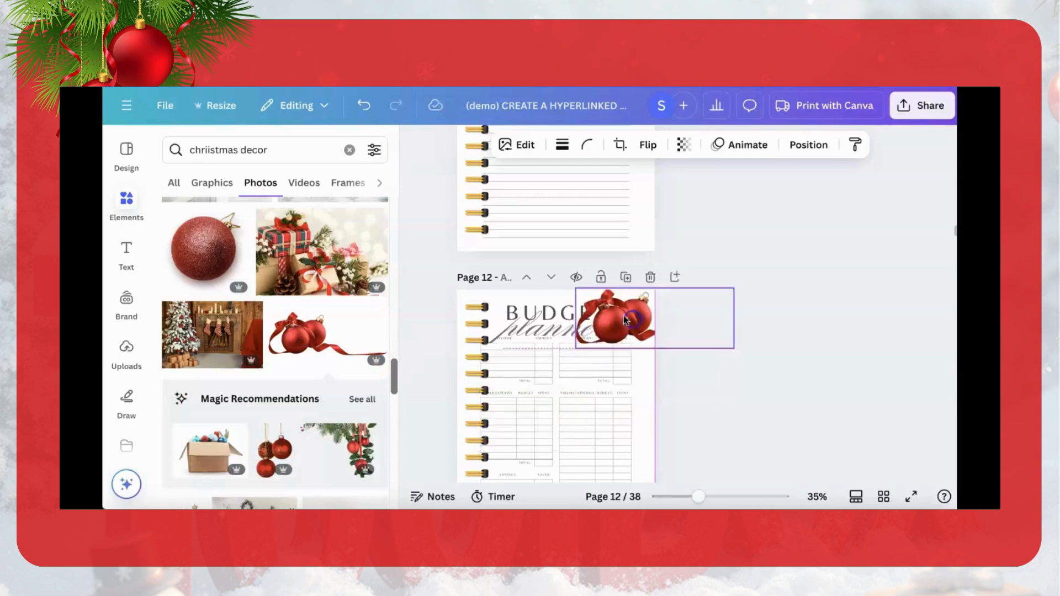
Step: Flip the red ornaments photo horizontally, shrink it, and fit it beside the "BUDGET planner" title
click(651, 144)
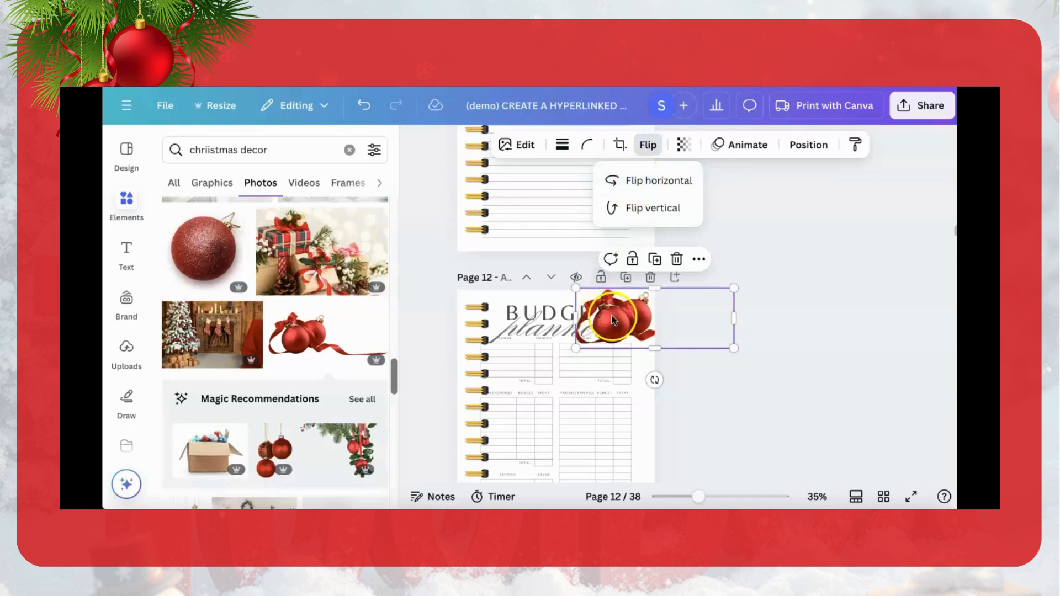
click(642, 210)
click(640, 180)
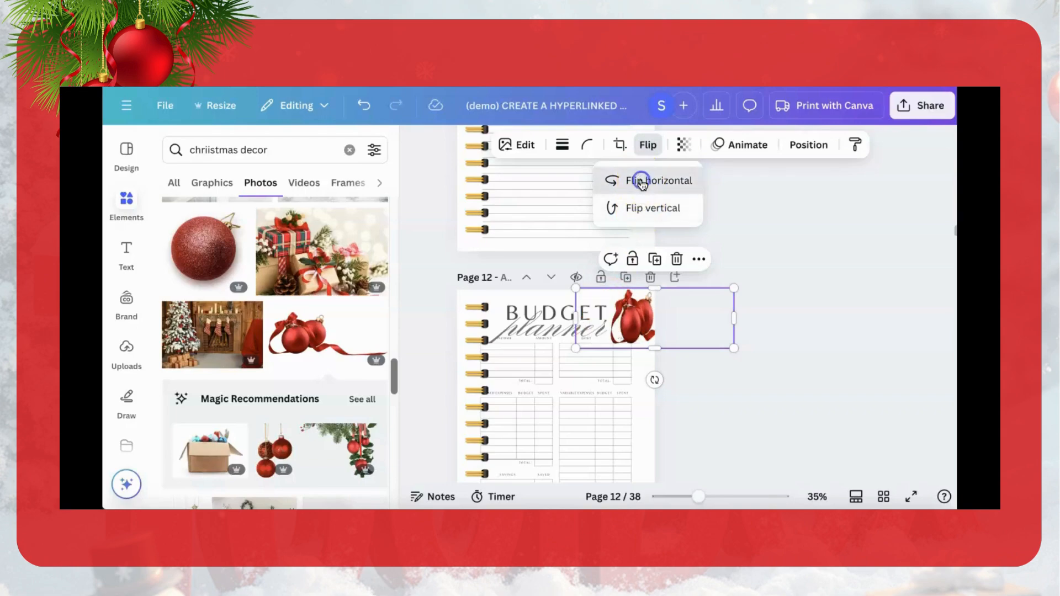
drag(698, 325, 631, 323)
drag(500, 349, 631, 328)
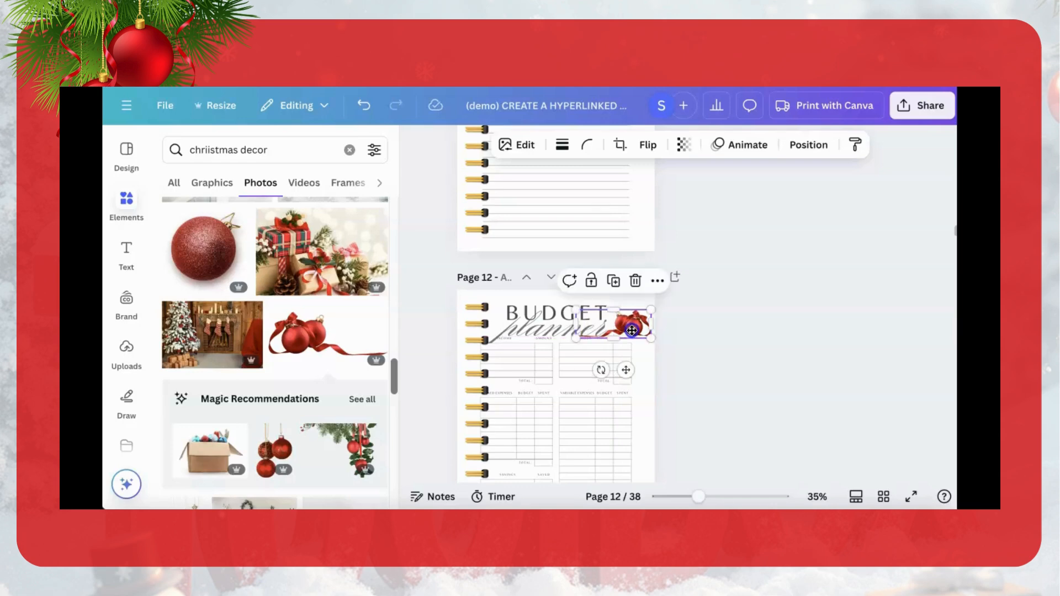
Step: Color the script word "planner" with the medium red from the ornaments photo's colors
click(532, 335)
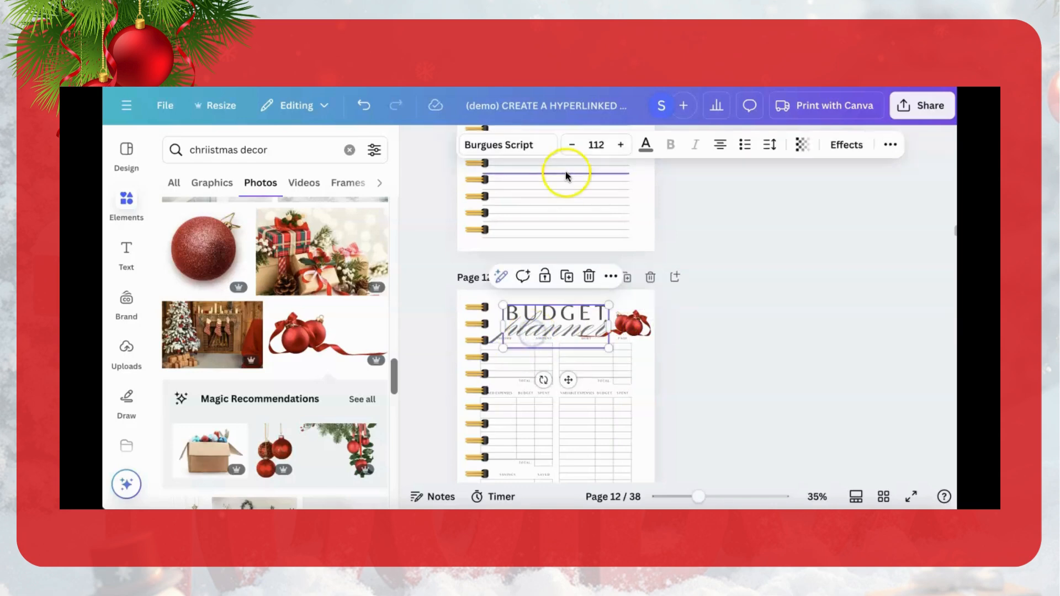
click(646, 146)
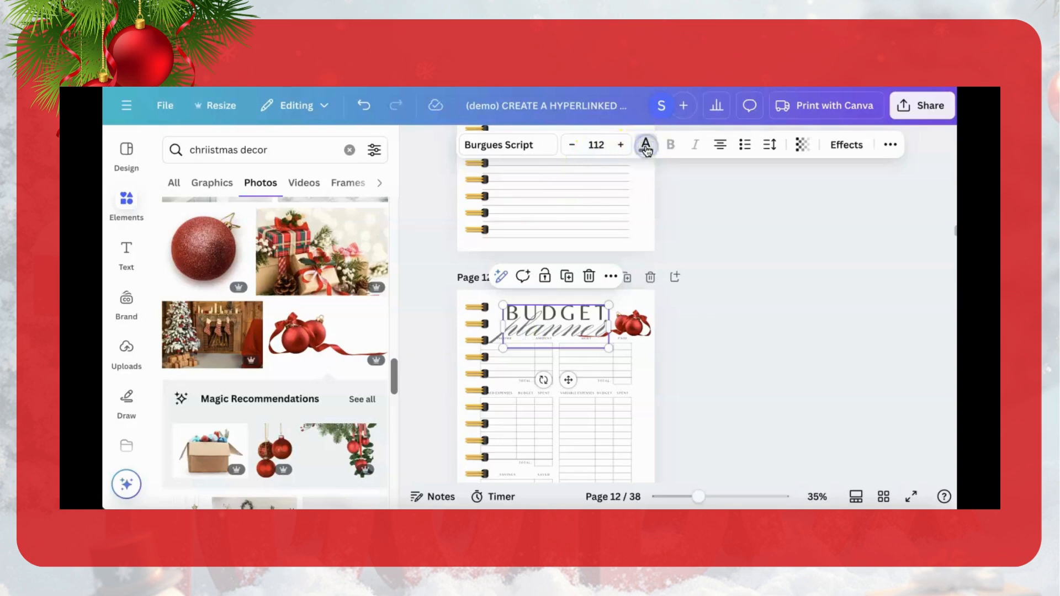
scroll(217, 402, down, 3)
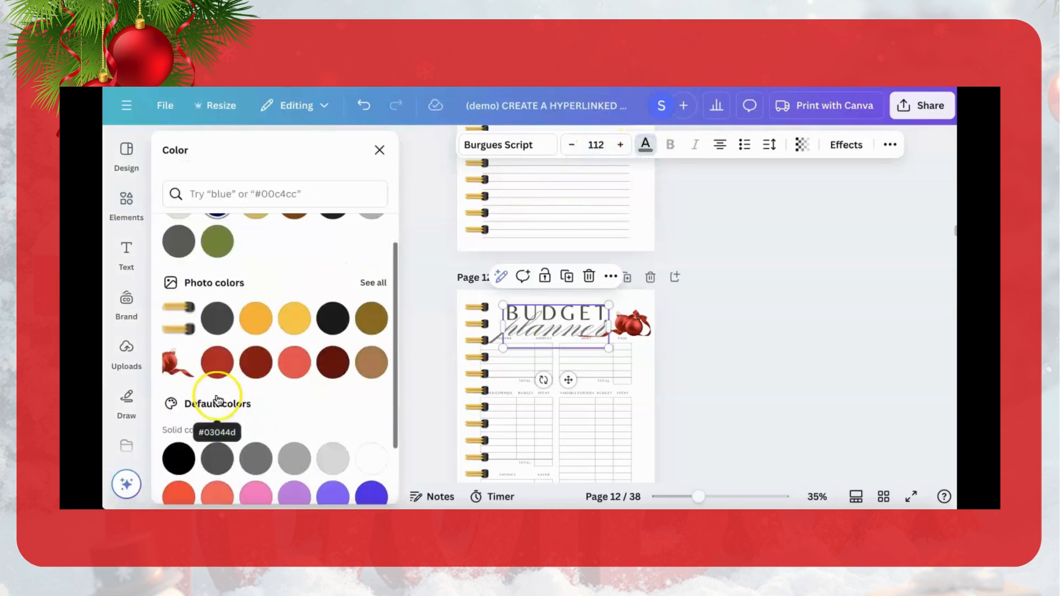
click(217, 364)
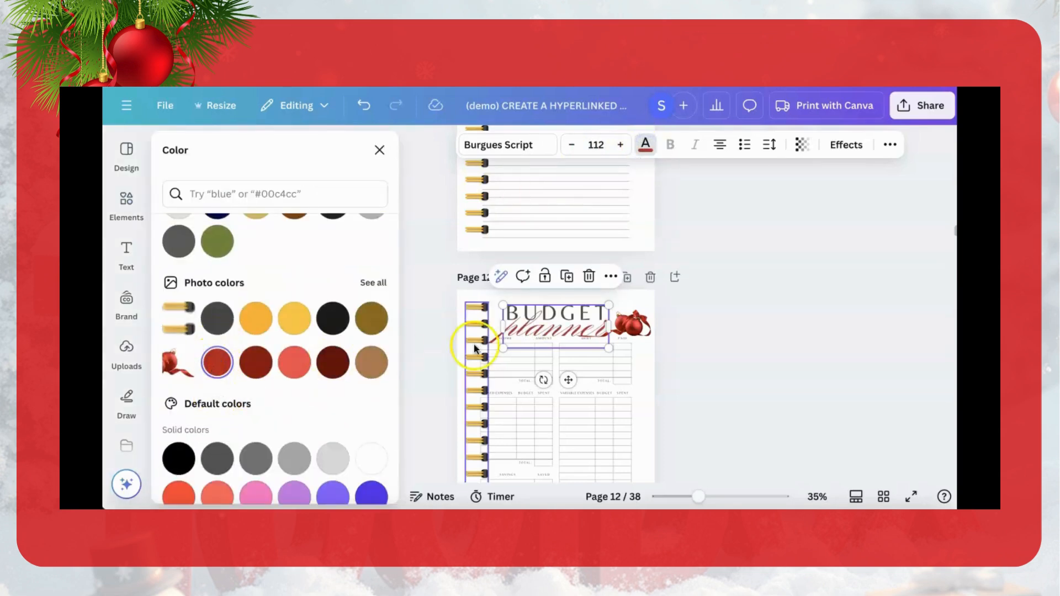
click(704, 346)
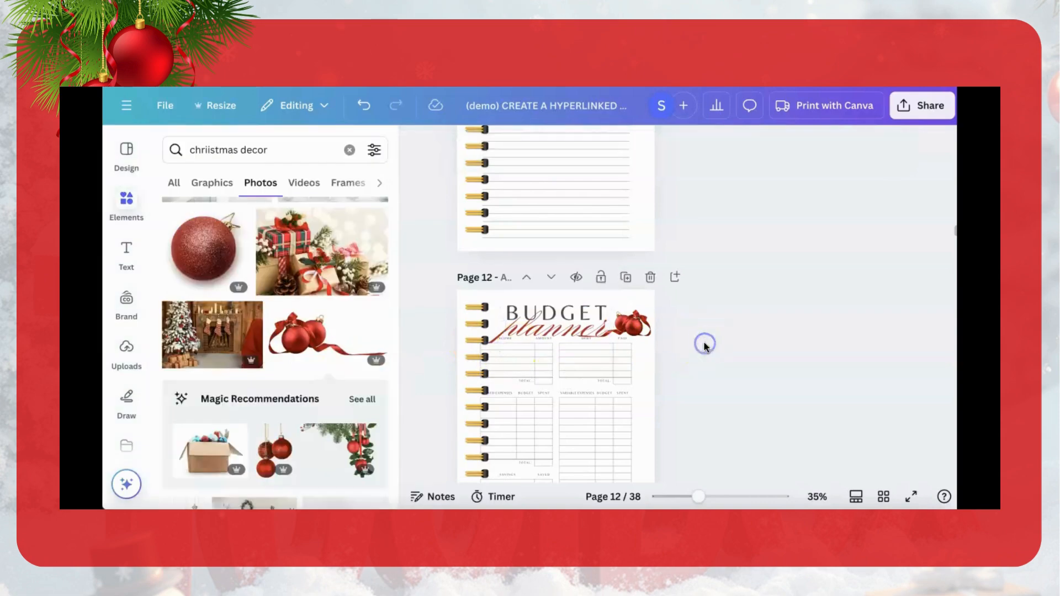
Step: Review the budget planner page together with the preceding Notes, checklist and Holiday Gift Guide pages
scroll(715, 336, down, 2)
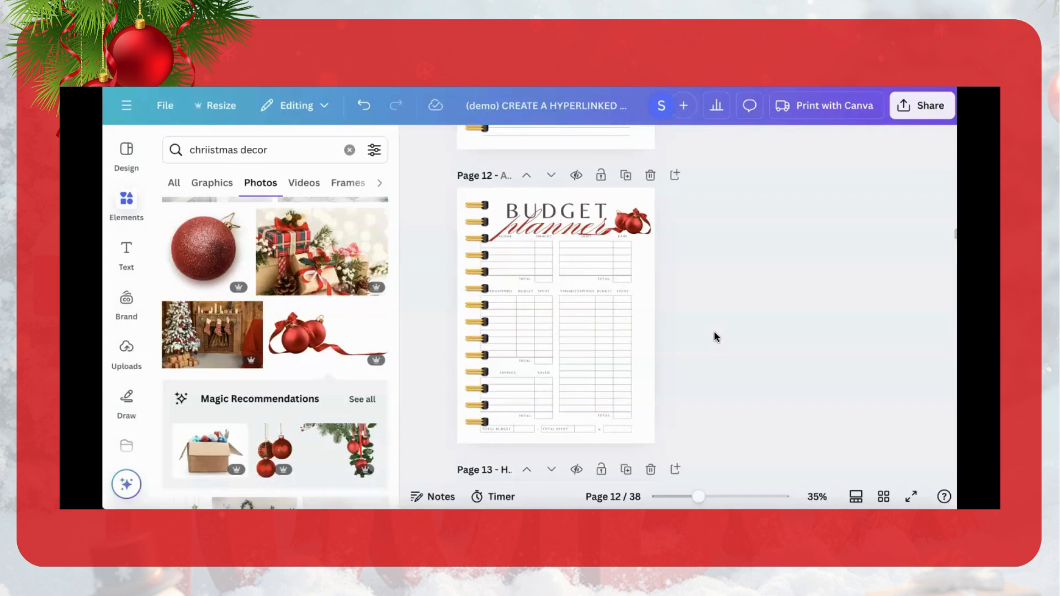
scroll(715, 337, up, 3)
scroll(715, 336, up, 4)
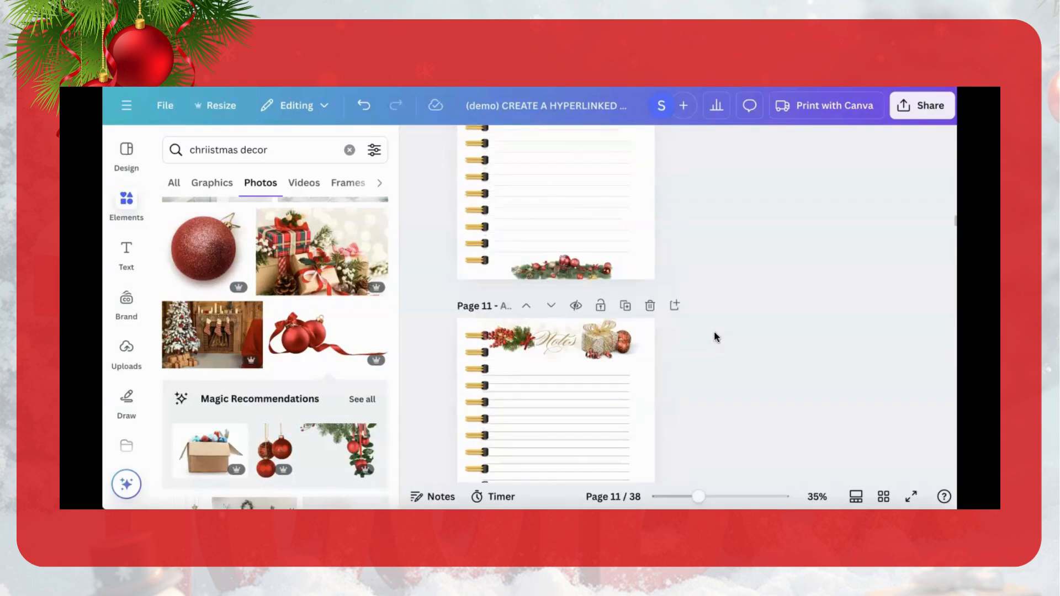
scroll(715, 336, up, 6)
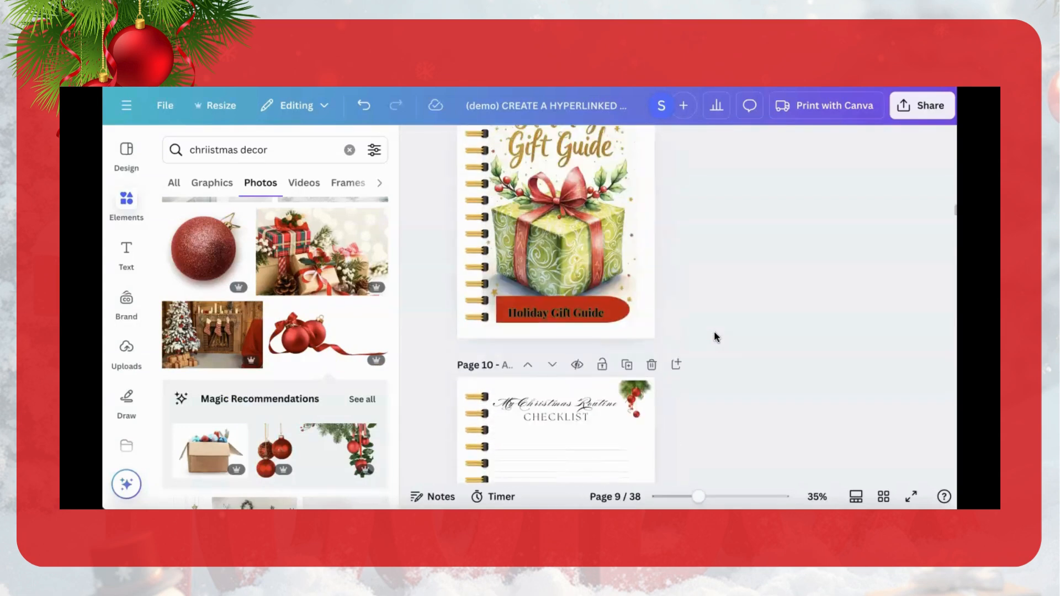
click(721, 352)
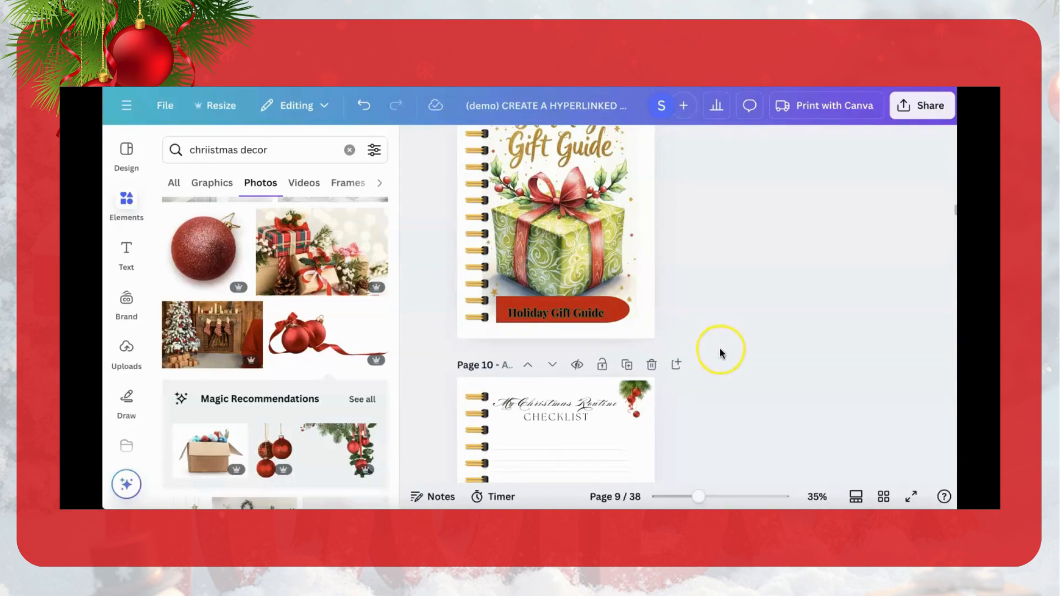
click(775, 327)
click(845, 406)
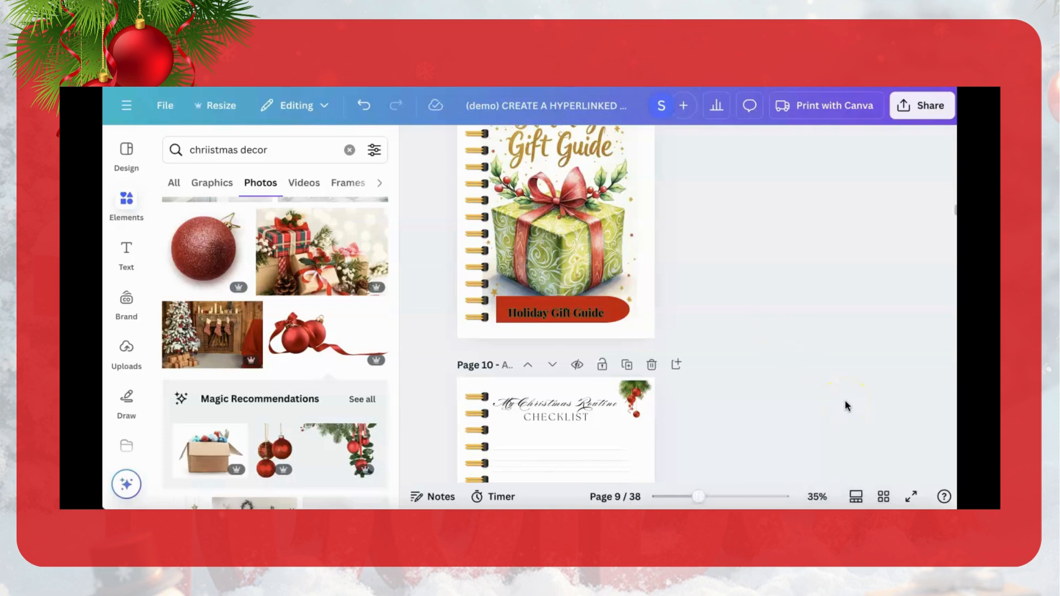